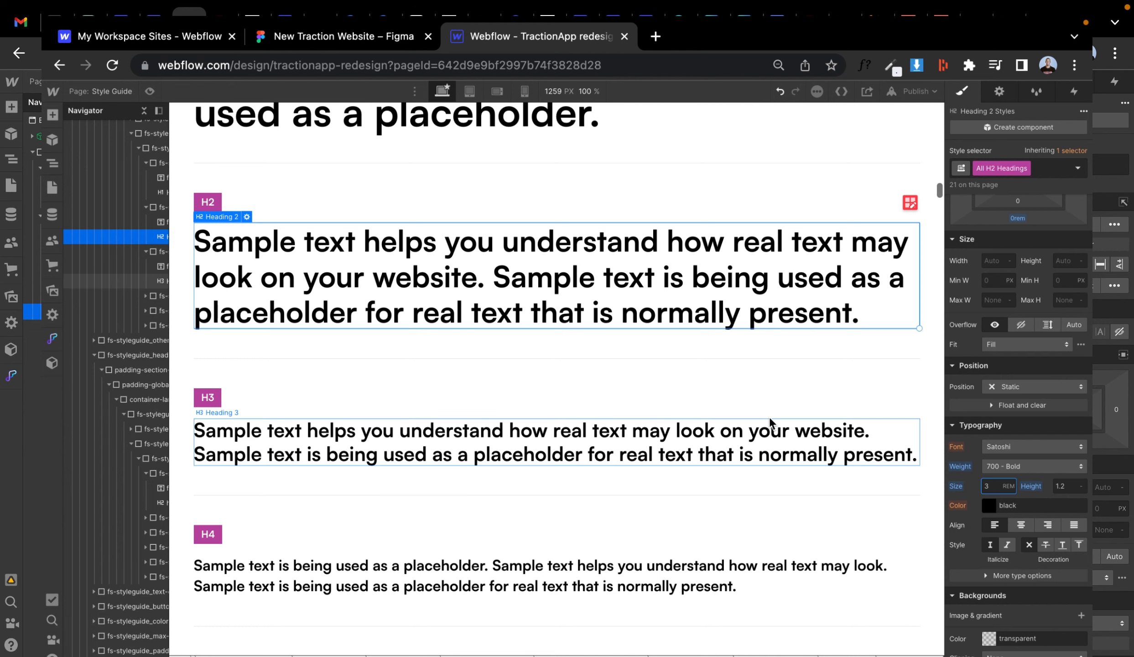
- Inspect the typography of the headings in the Figma design
{"action": "left_click", "coordinate": [344, 36]}
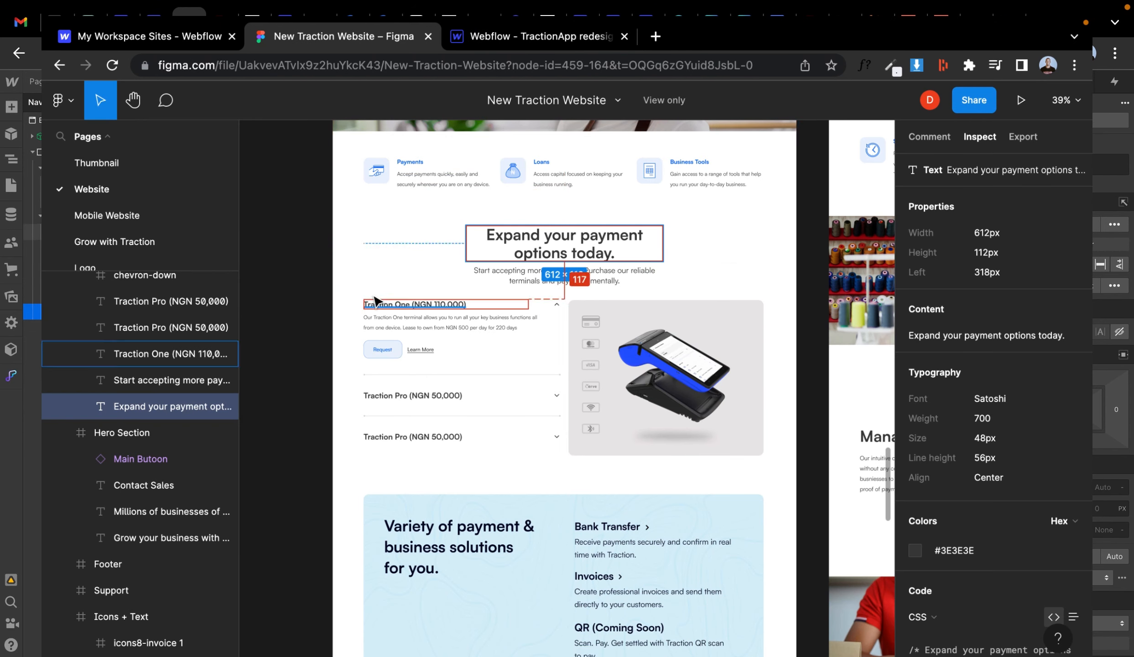
{"action": "left_click", "coordinate": [480, 551]}
{"action": "left_click", "coordinate": [443, 309]}
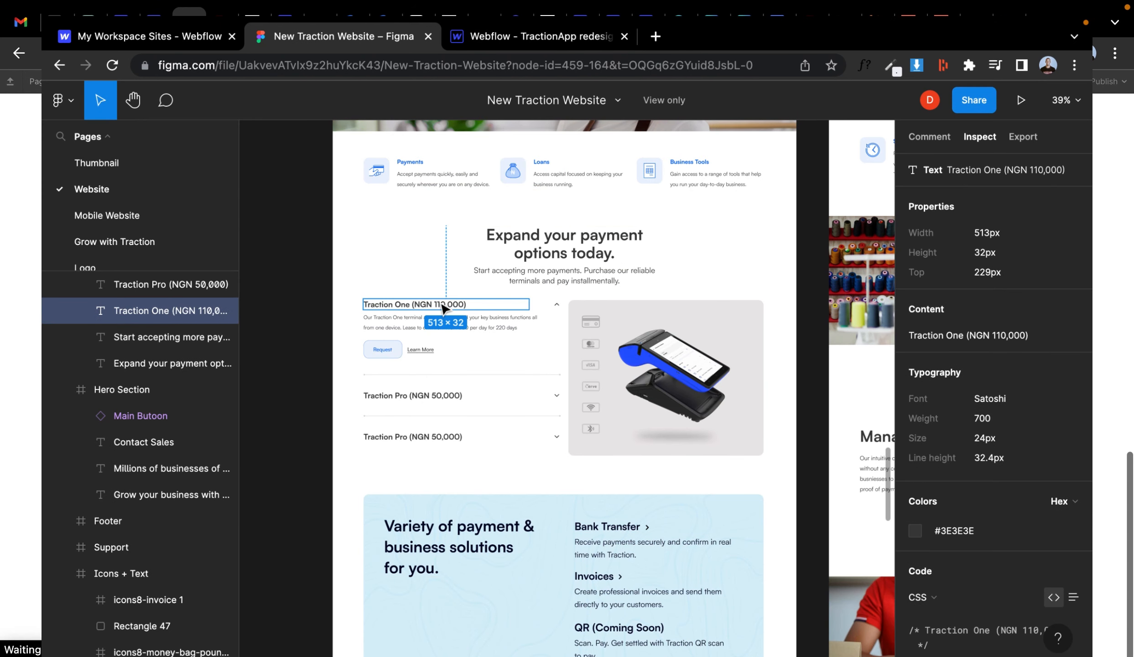
{"action": "scroll", "coordinate": [443, 309], "scroll_direction": "down", "scroll_amount": 5}
{"action": "left_click", "coordinate": [561, 279]}
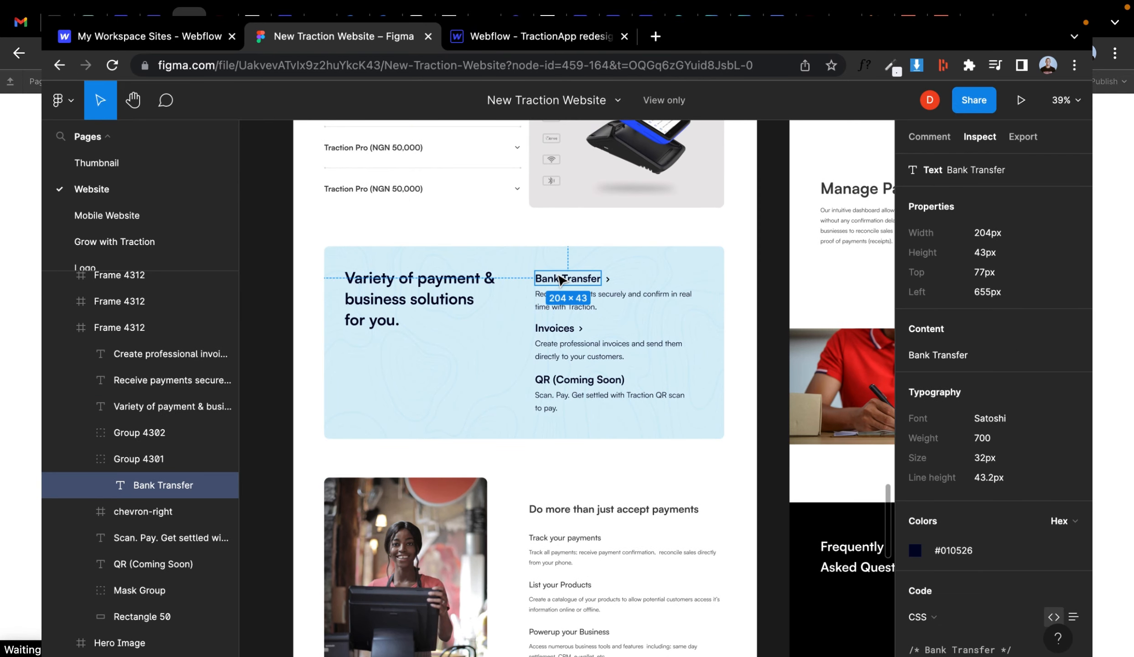
{"action": "left_click", "coordinate": [606, 508]}
{"action": "left_click", "coordinate": [390, 294]}
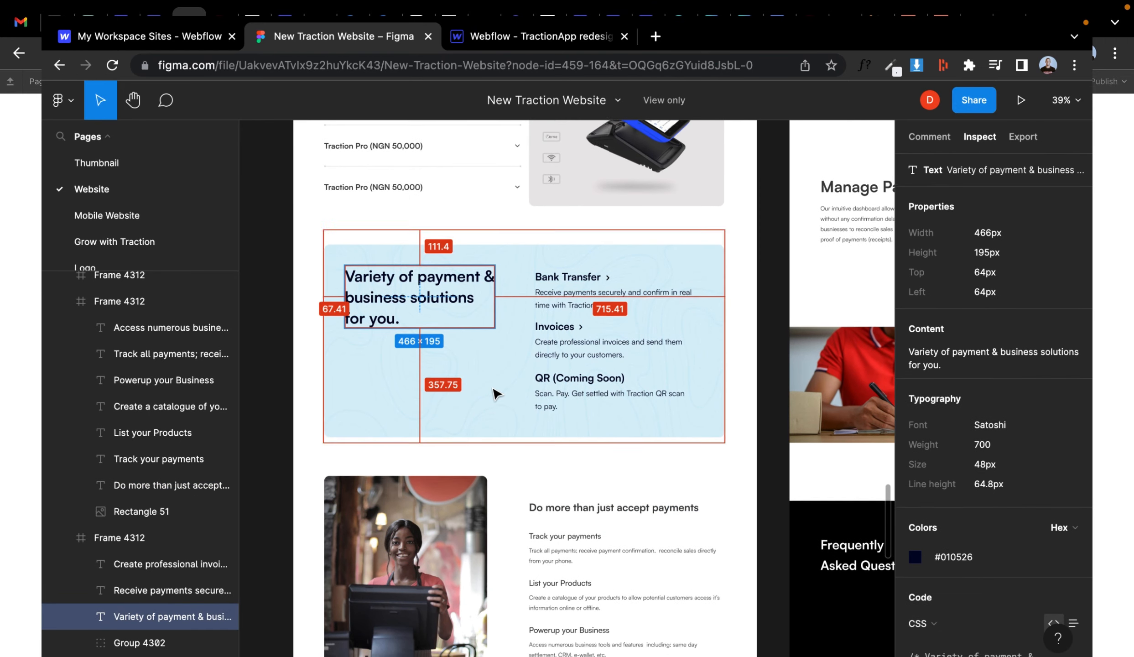
{"action": "scroll", "coordinate": [497, 388], "scroll_direction": "down", "scroll_amount": 4}
- Set the All H3 Headings font size to 2 rem in the style guide
{"action": "left_click", "coordinate": [498, 39]}
{"action": "left_click", "coordinate": [853, 440]}
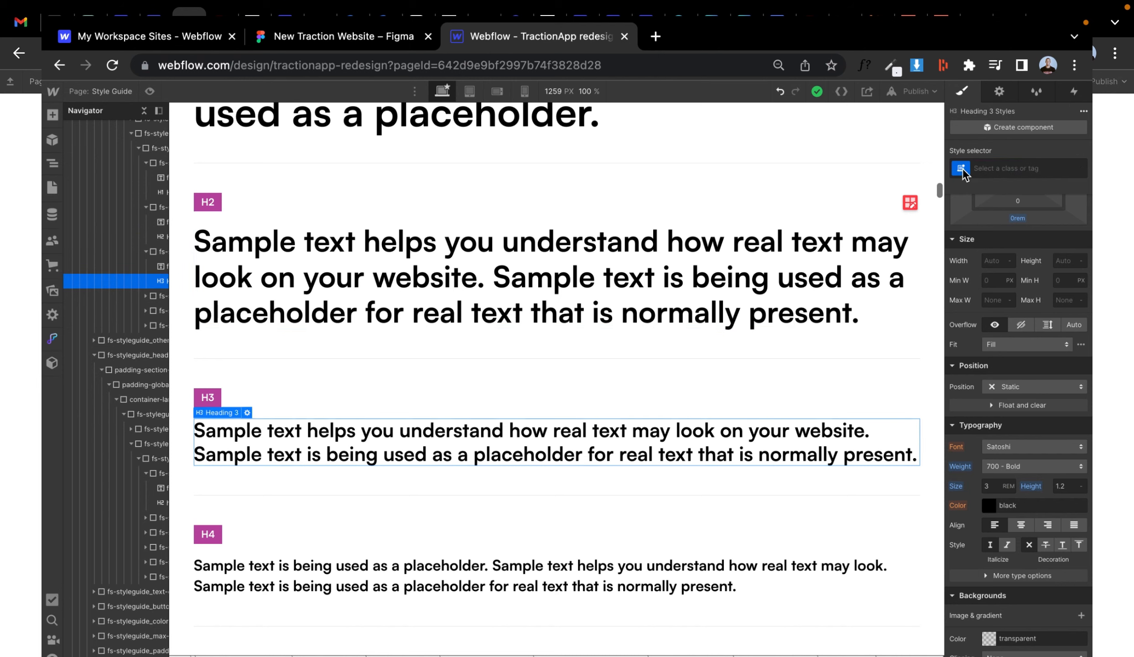
{"action": "left_click", "coordinate": [996, 486]}
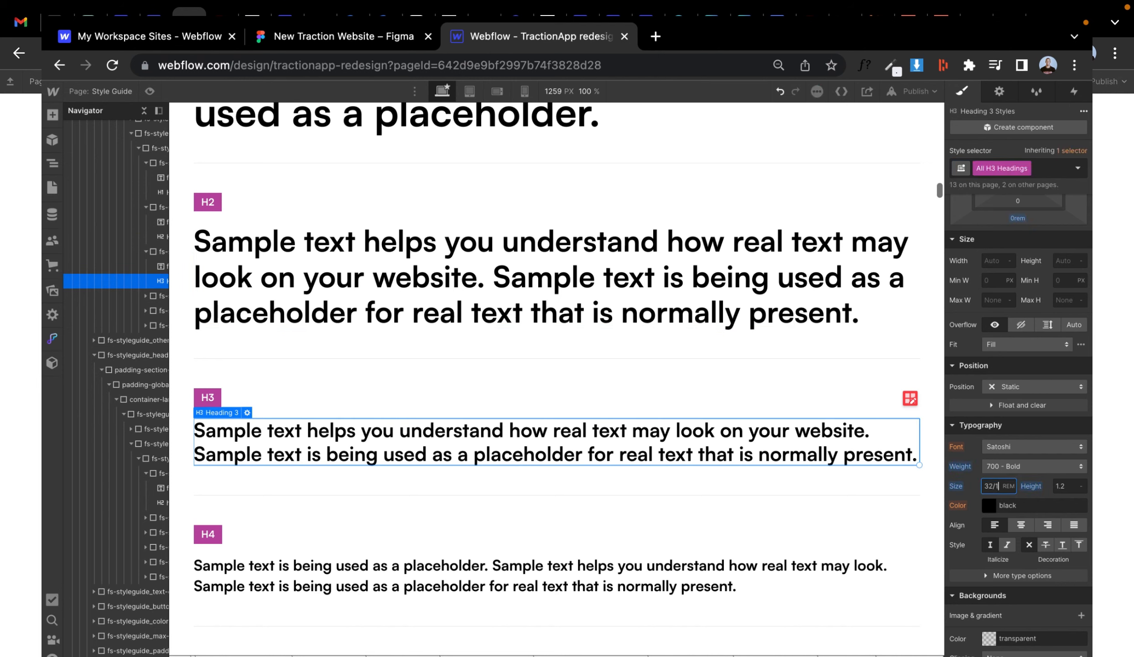
- Inspect the font sizes and weights of the remaining text elements in the Figma design
{"action": "left_click", "coordinate": [310, 41]}
{"action": "scroll", "coordinate": [446, 323], "scroll_direction": "down", "scroll_amount": 1}
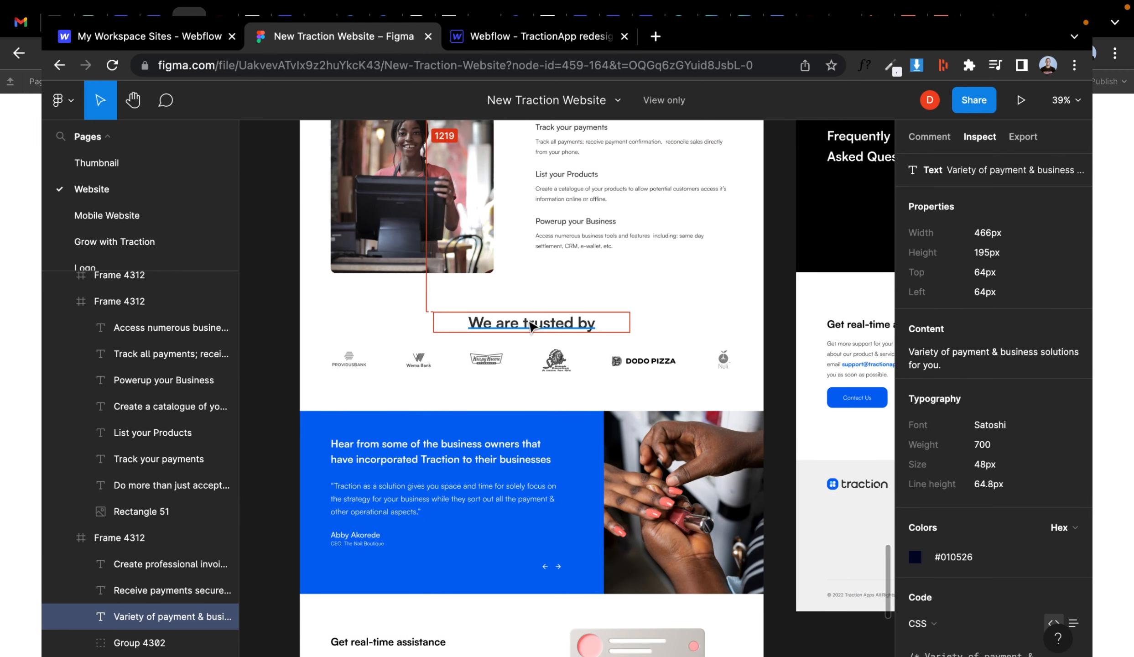
{"action": "left_click", "coordinate": [544, 321]}
{"action": "scroll", "coordinate": [544, 320], "scroll_direction": "down", "scroll_amount": 3}
{"action": "left_click", "coordinate": [490, 360]}
{"action": "scroll", "coordinate": [490, 360], "scroll_direction": "down", "scroll_amount": 2}
{"action": "left_click", "coordinate": [487, 374]}
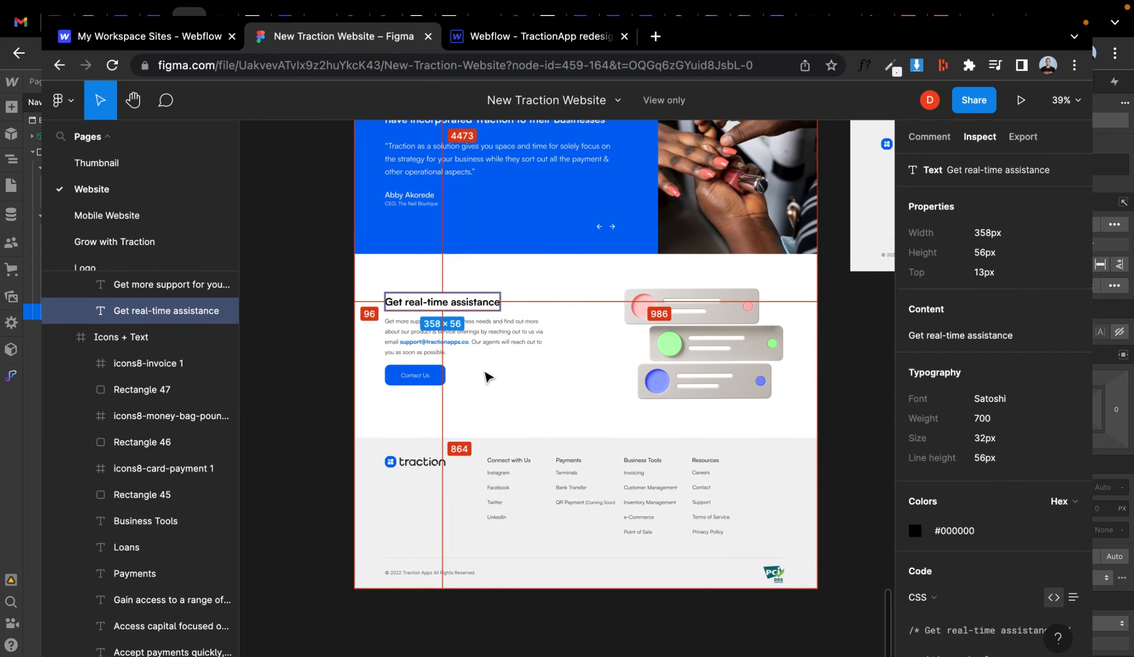
{"action": "scroll", "coordinate": [487, 377], "scroll_direction": "up", "scroll_amount": 10}
{"action": "left_click", "coordinate": [577, 256]}
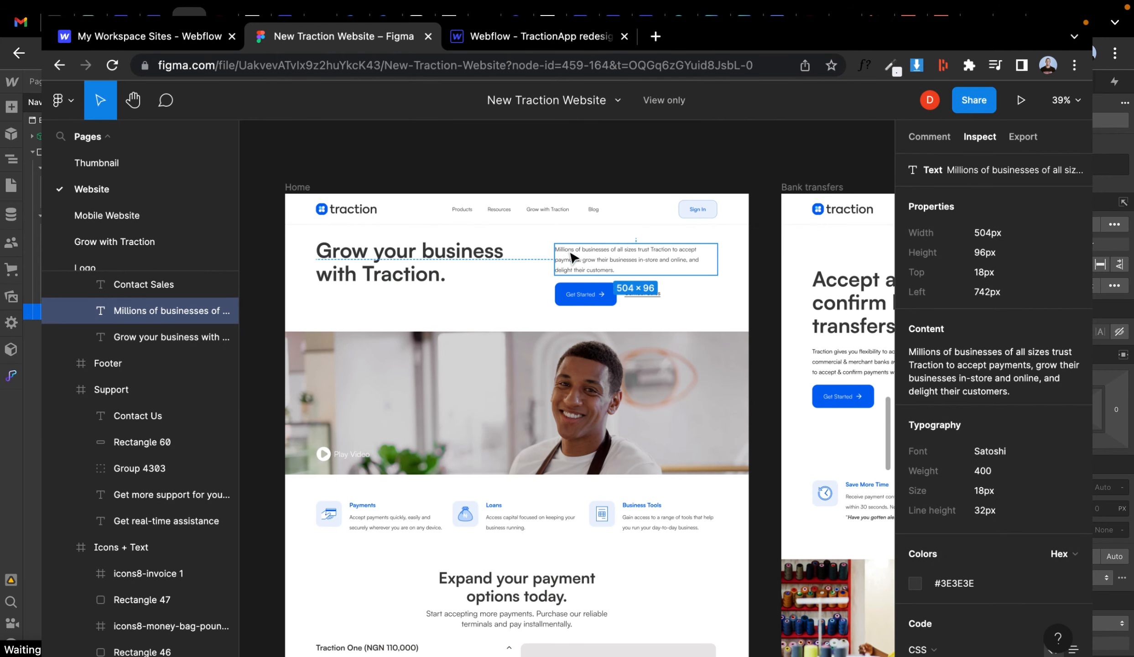
{"action": "scroll", "coordinate": [576, 255], "scroll_direction": "down", "scroll_amount": 3}
{"action": "left_click", "coordinate": [554, 370]}
{"action": "left_click", "coordinate": [518, 473]}
{"action": "left_click", "coordinate": [472, 519]}
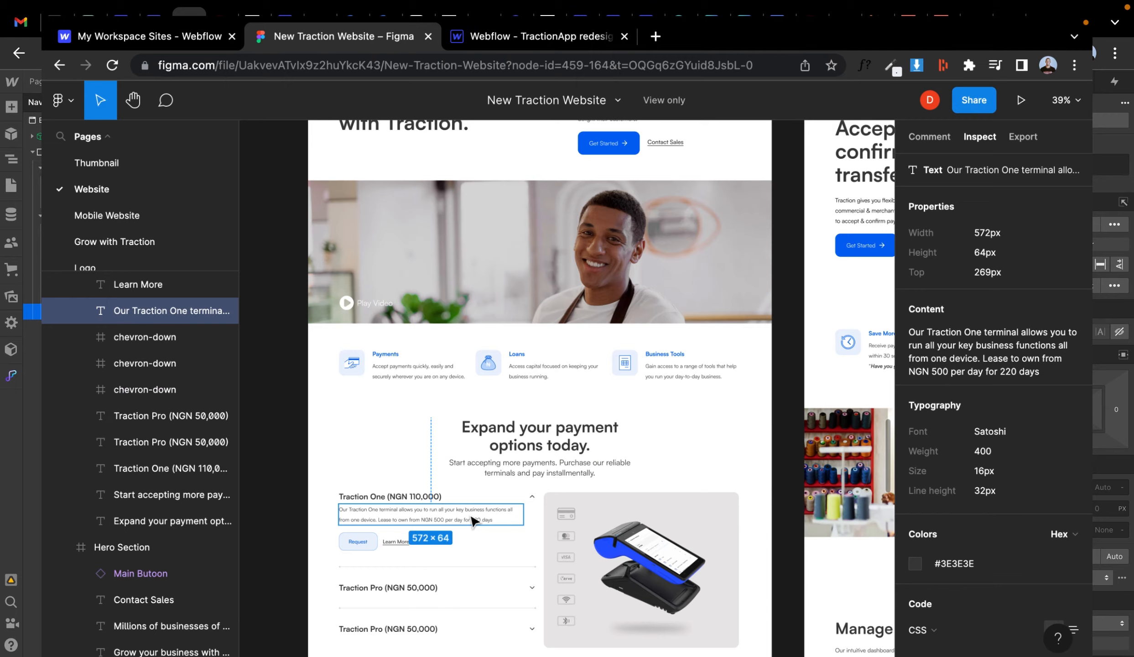
{"action": "scroll", "coordinate": [473, 521], "scroll_direction": "down", "scroll_amount": 1}
- Review the paragraph and text size classes in the Webflow style guide
{"action": "left_click", "coordinate": [541, 36]}
{"action": "scroll", "coordinate": [550, 256], "scroll_direction": "down", "scroll_amount": 10}
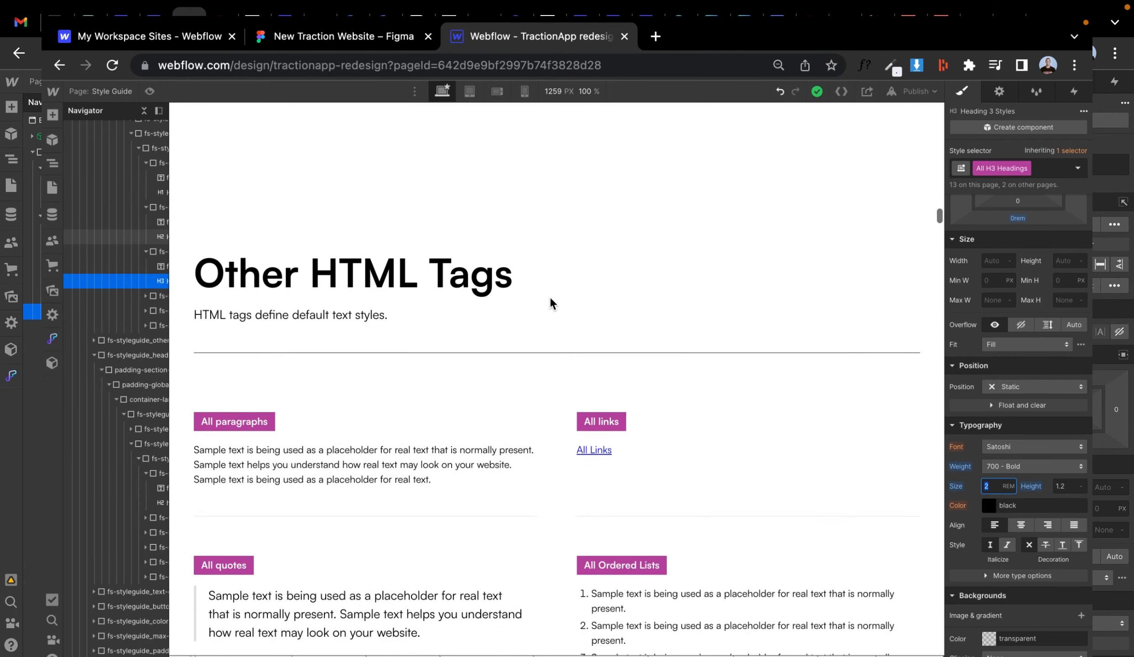
{"action": "left_click", "coordinate": [358, 357]}
{"action": "scroll", "coordinate": [620, 432], "scroll_direction": "down", "scroll_amount": 15}
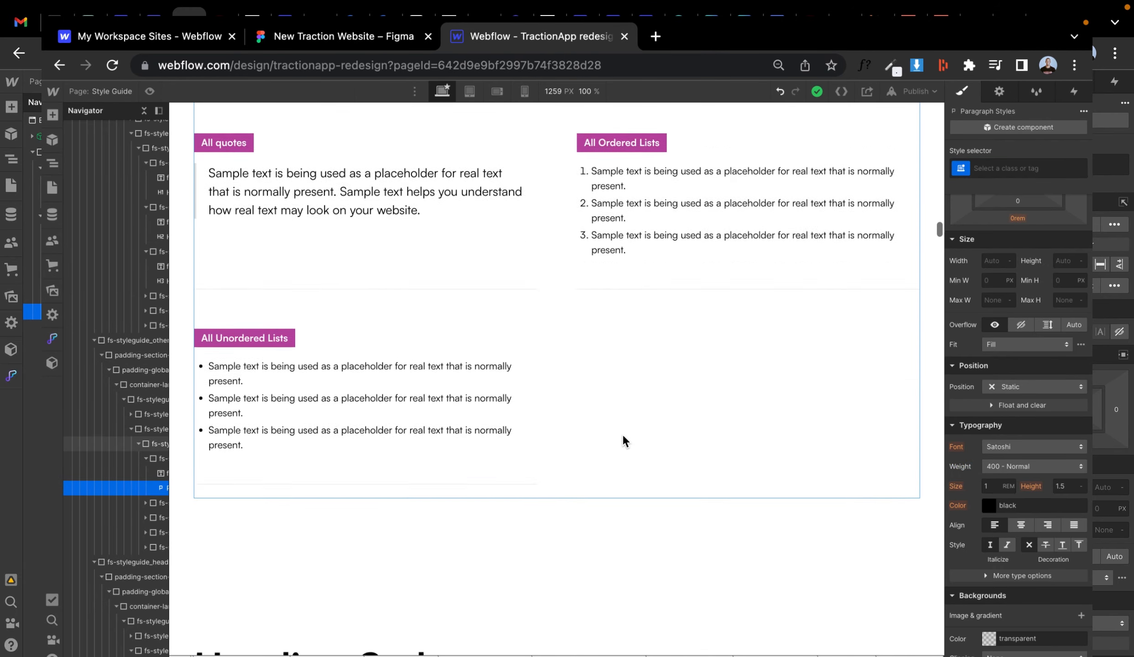
{"action": "scroll", "coordinate": [622, 434], "scroll_direction": "down", "scroll_amount": 15}
{"action": "left_click", "coordinate": [315, 445]}
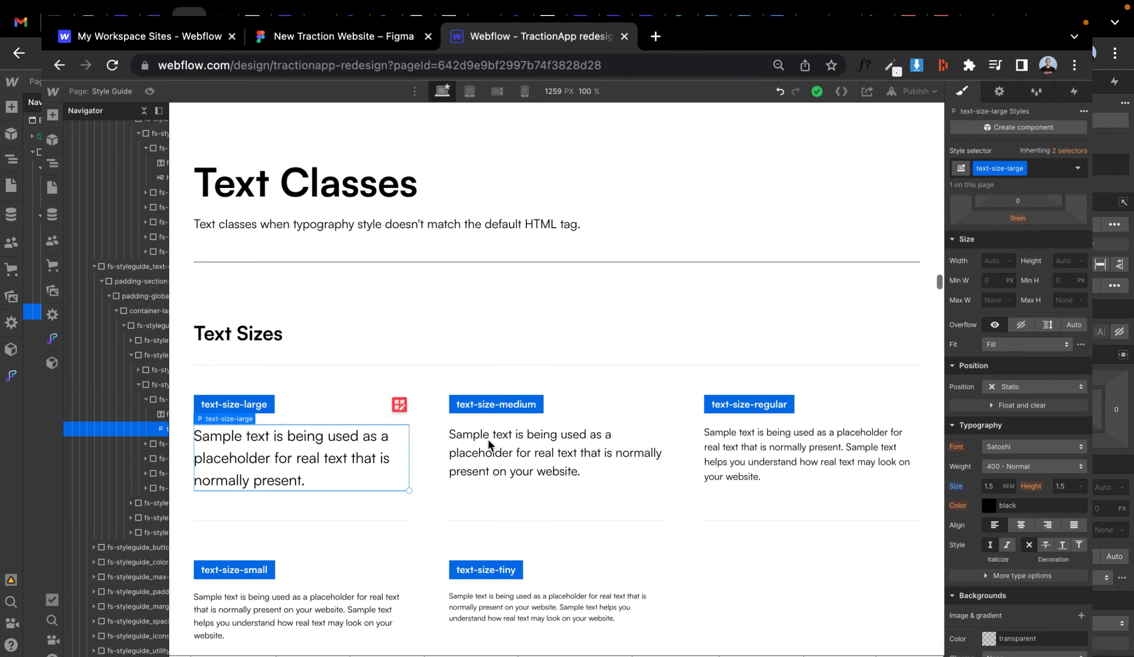
{"action": "left_click", "coordinate": [490, 442]}
{"action": "left_click", "coordinate": [803, 433]}
{"action": "scroll", "coordinate": [528, 509], "scroll_direction": "down", "scroll_amount": 3}
{"action": "left_click", "coordinate": [344, 493]}
{"action": "scroll", "coordinate": [367, 513], "scroll_direction": "down", "scroll_amount": 10}
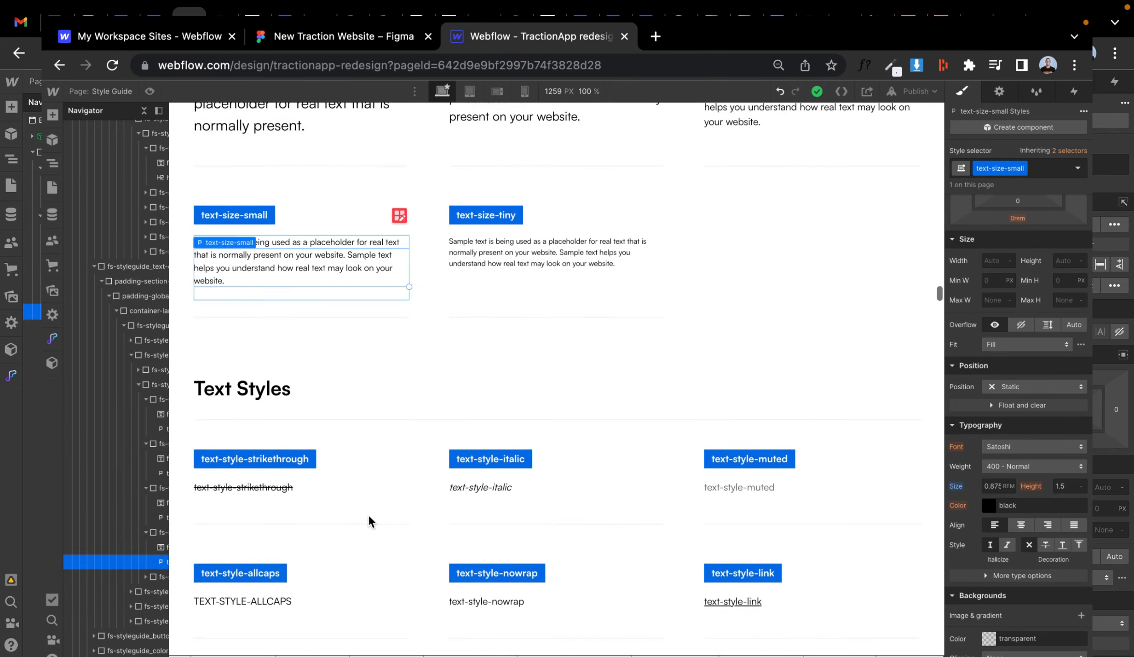
{"action": "scroll", "coordinate": [368, 513], "scroll_direction": "up", "scroll_amount": 20}
- Inspect the Main Butoon component's color and radius in the Figma design
{"action": "left_click", "coordinate": [356, 38]}
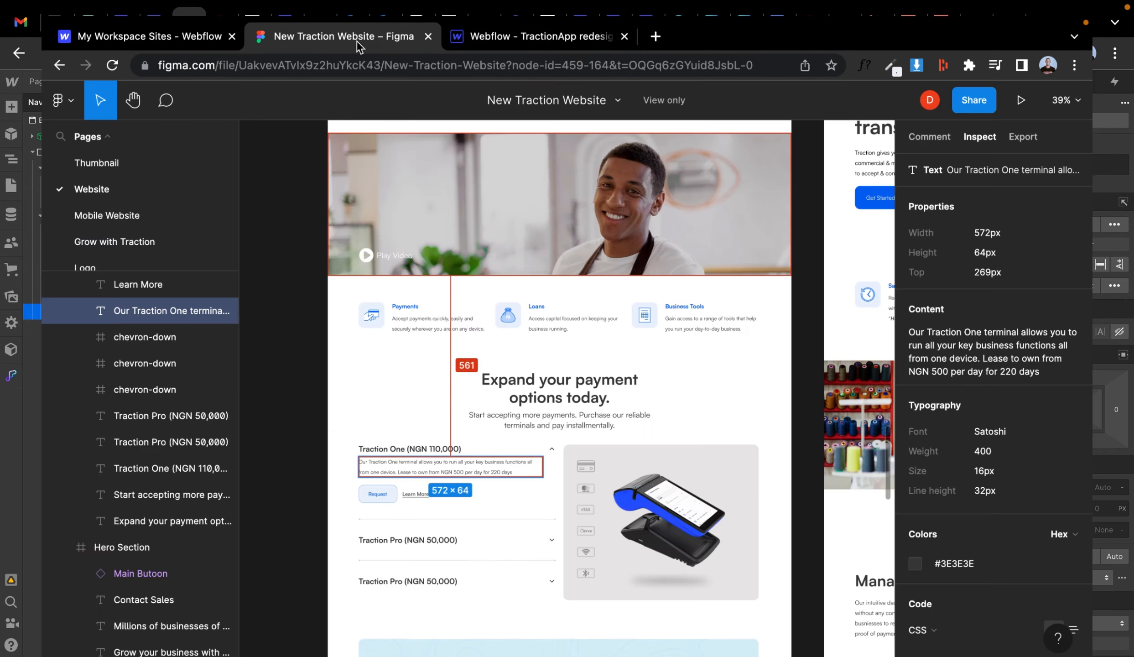
{"action": "scroll", "coordinate": [453, 262], "scroll_direction": "up", "scroll_amount": 5}
{"action": "left_click", "coordinate": [588, 249]}
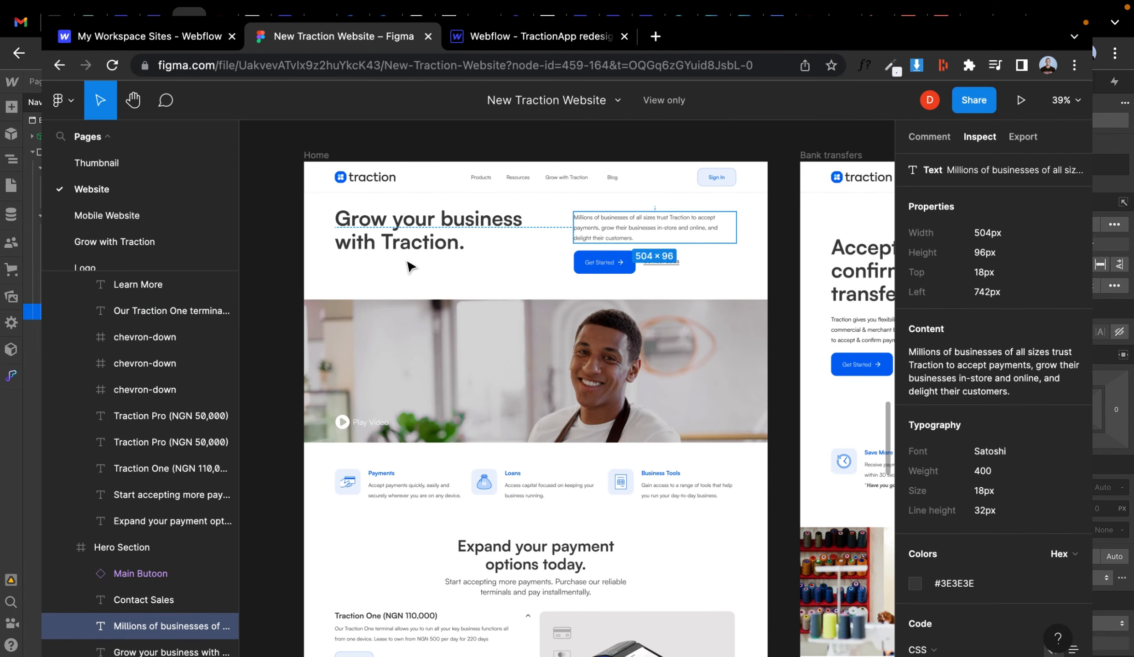
{"action": "scroll", "coordinate": [387, 464], "scroll_direction": "down", "scroll_amount": 10}
{"action": "scroll", "coordinate": [386, 464], "scroll_direction": "down", "scroll_amount": 20}
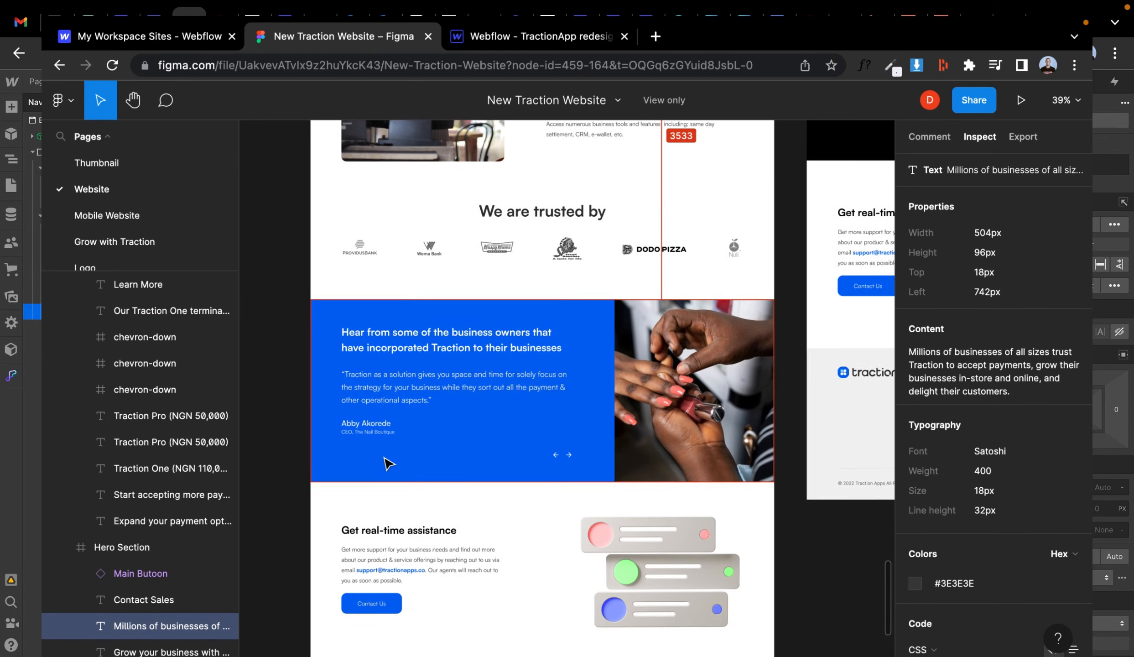
{"action": "scroll", "coordinate": [386, 463], "scroll_direction": "up", "scroll_amount": 16}
{"action": "scroll", "coordinate": [387, 463], "scroll_direction": "up", "scroll_amount": 15}
{"action": "scroll", "coordinate": [387, 464], "scroll_direction": "down", "scroll_amount": 2, "text": "ctrl"}
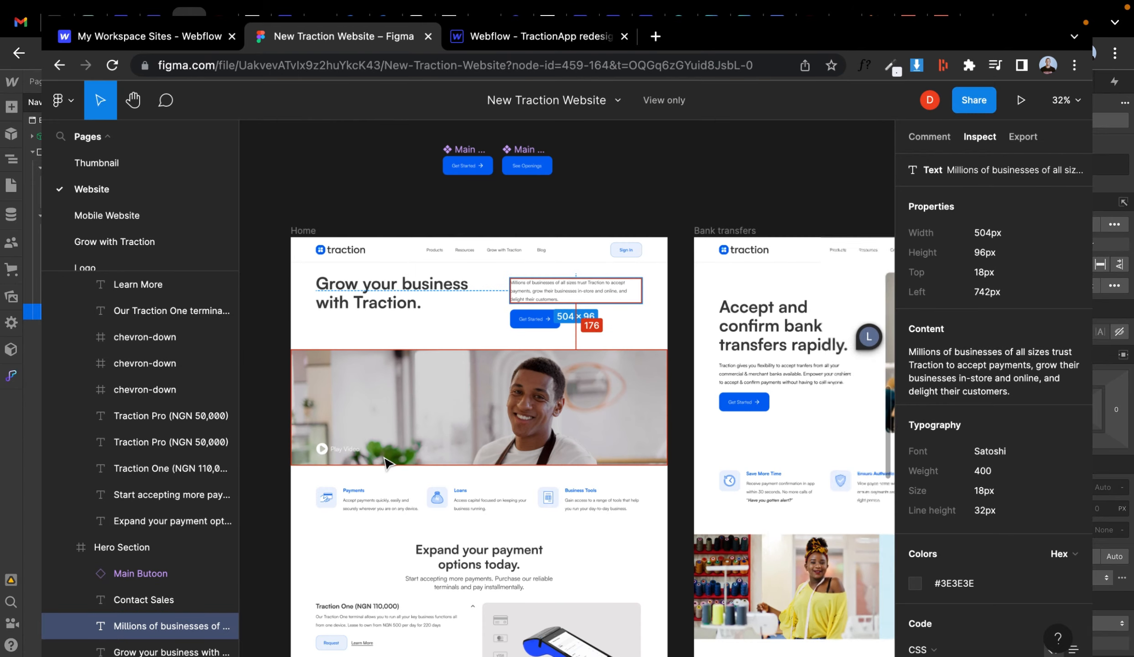
{"action": "scroll", "coordinate": [386, 464], "scroll_direction": "down", "scroll_amount": 3}
{"action": "scroll", "coordinate": [386, 464], "scroll_direction": "up", "scroll_amount": 3, "text": "ctrl"}
{"action": "left_click", "coordinate": [631, 344]}
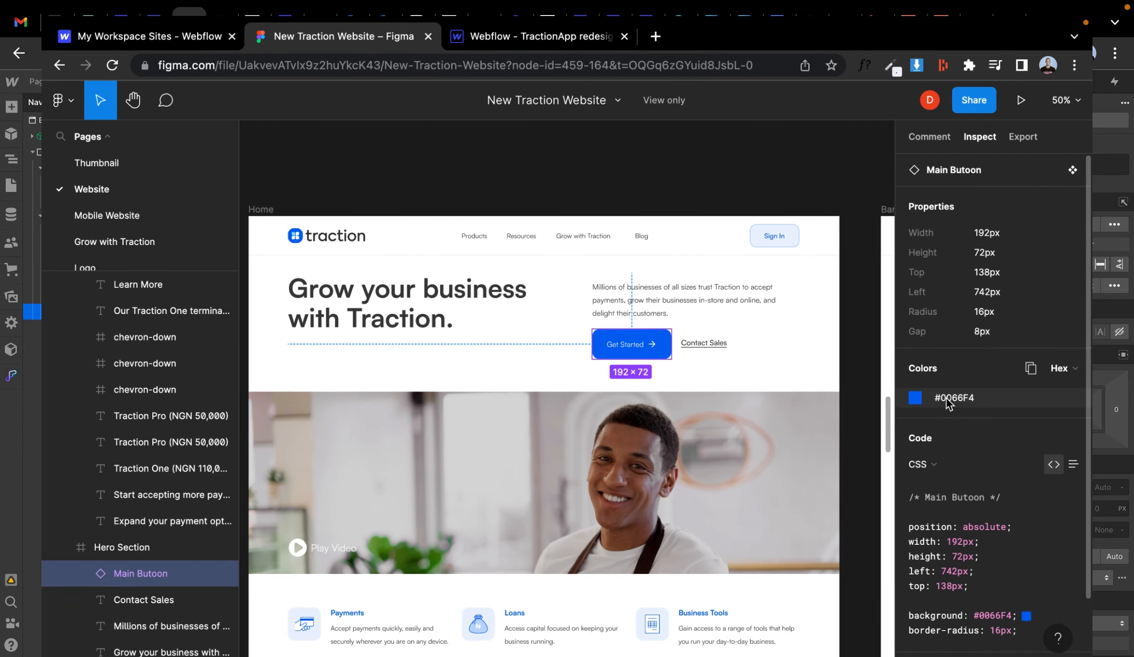
- Set the base button class background color to #0066F4
{"action": "left_click", "coordinate": [487, 32]}
{"action": "scroll", "coordinate": [657, 446], "scroll_direction": "down", "scroll_amount": 15}
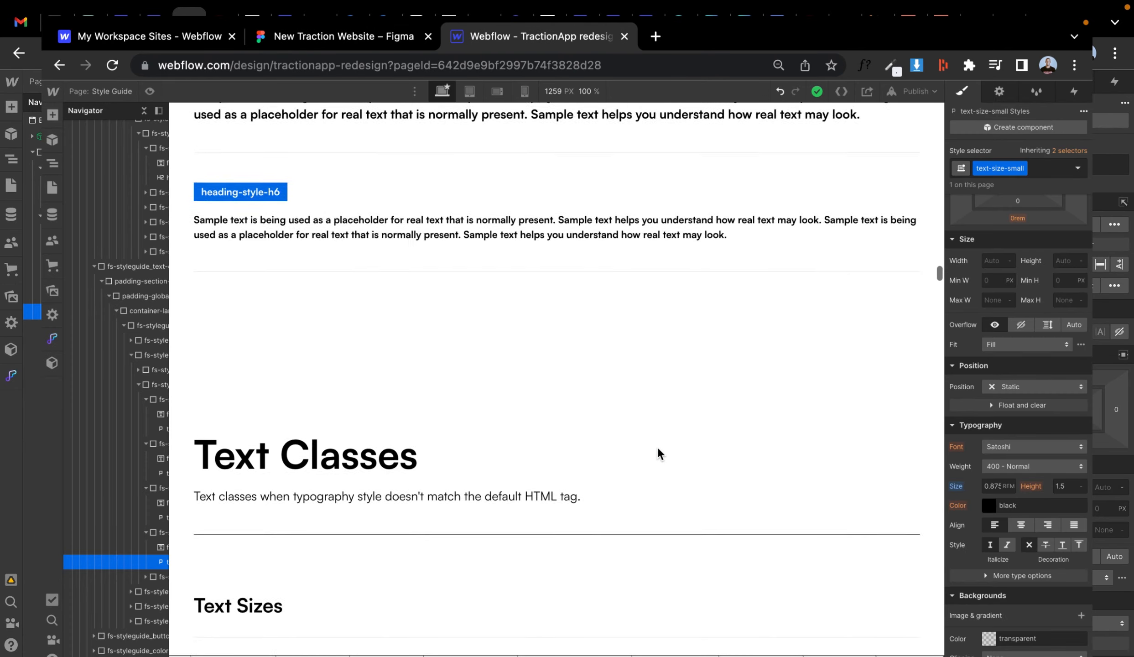
{"action": "scroll", "coordinate": [657, 446], "scroll_direction": "down", "scroll_amount": 20}
{"action": "left_click", "coordinate": [241, 372]}
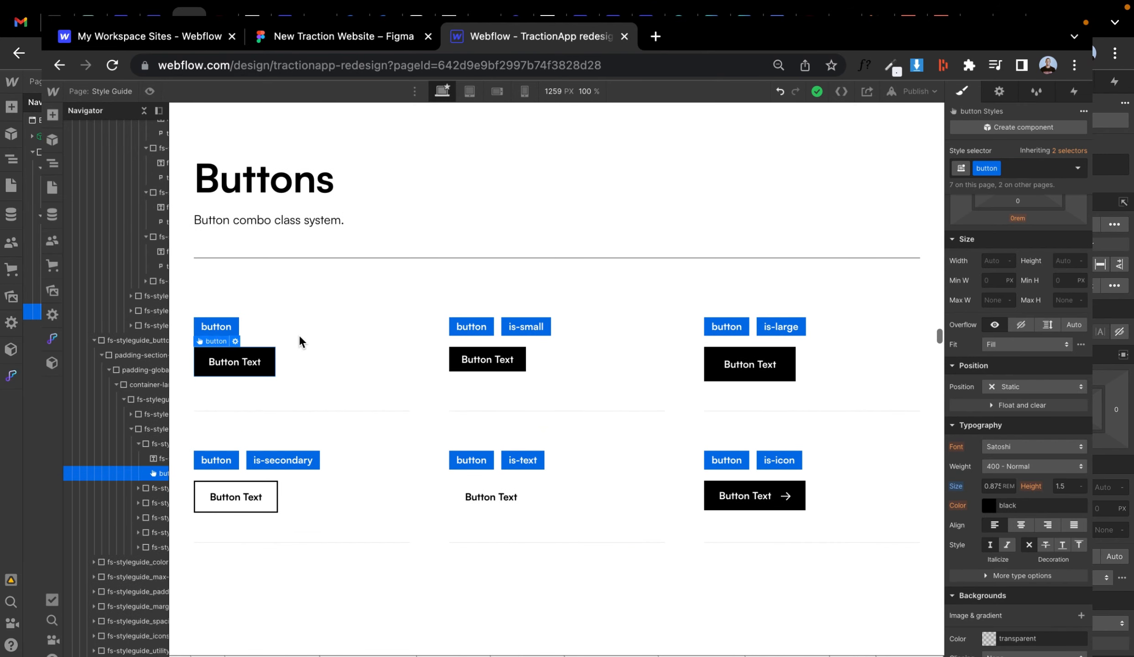
{"action": "scroll", "coordinate": [1003, 504], "scroll_direction": "down", "scroll_amount": 3}
{"action": "left_click", "coordinate": [1011, 531]}
{"action": "type", "text": "#0066F4"}
{"action": "key", "text": "Return"}
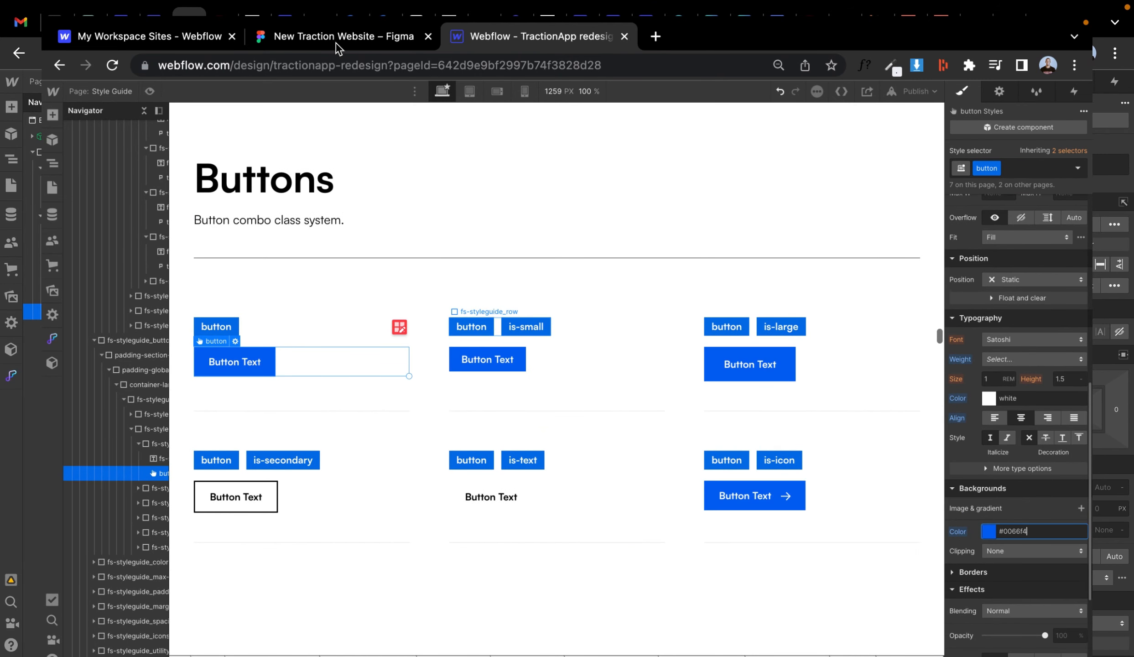
- Round the button class corners to match the Figma button's radius
{"action": "left_click", "coordinate": [338, 42]}
{"action": "left_click", "coordinate": [490, 37]}
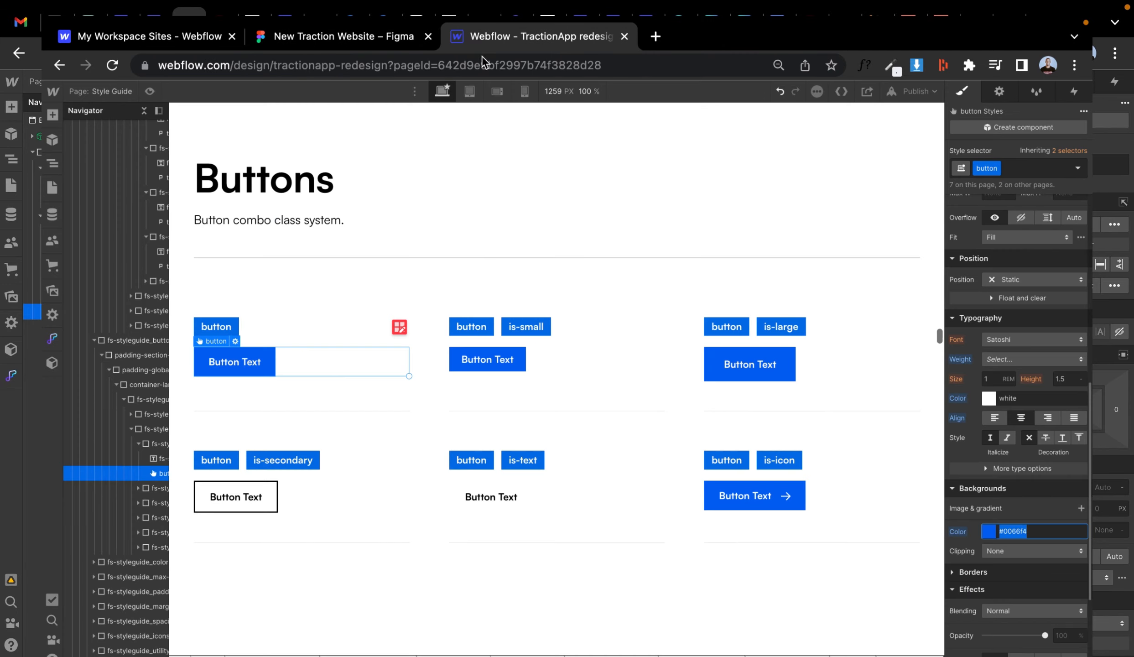
{"action": "left_click", "coordinate": [966, 415]}
{"action": "left_click", "coordinate": [1074, 432]}
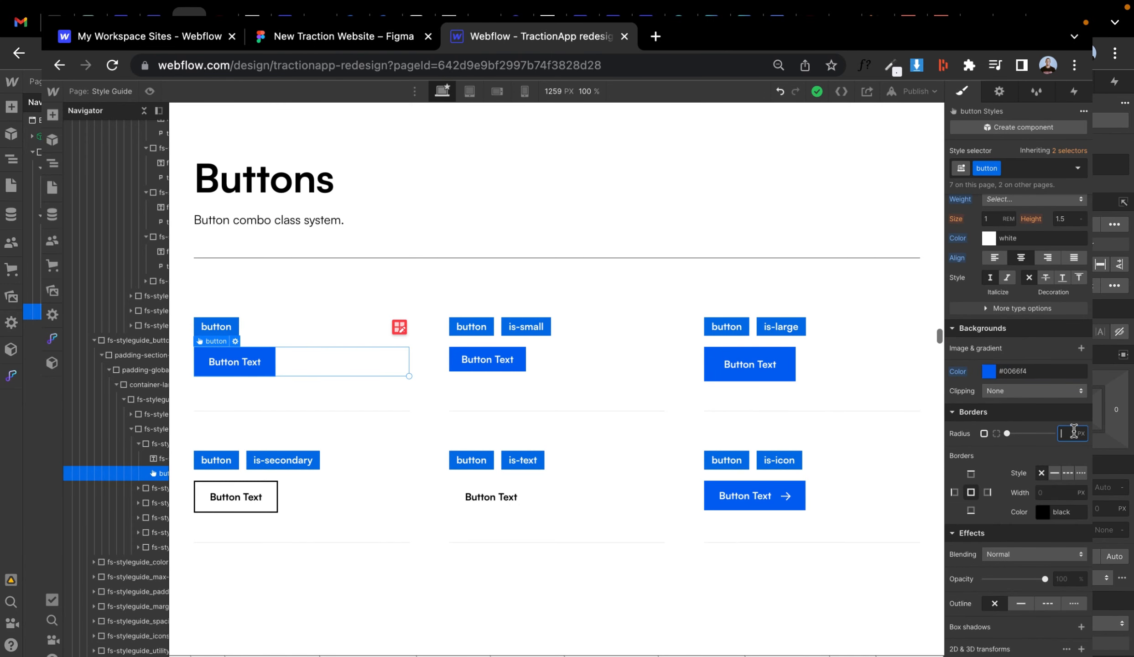
{"action": "scroll", "coordinate": [1070, 431], "scroll_direction": "up", "scroll_amount": 10}
{"action": "left_click", "coordinate": [373, 39]}
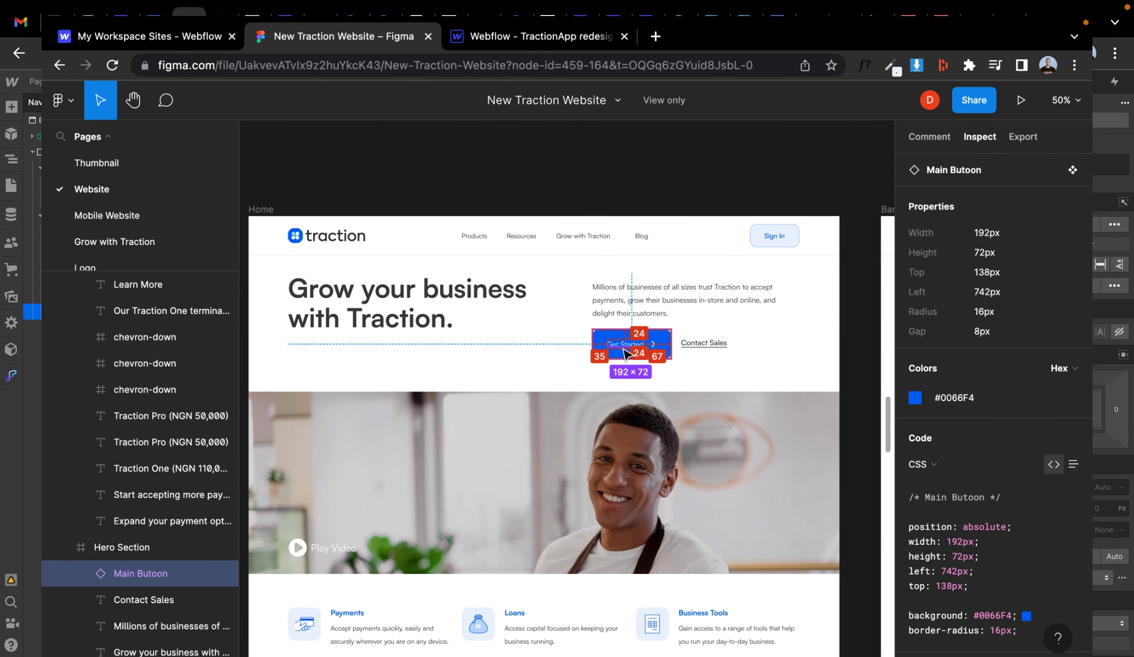
{"action": "left_click", "coordinate": [488, 36]}
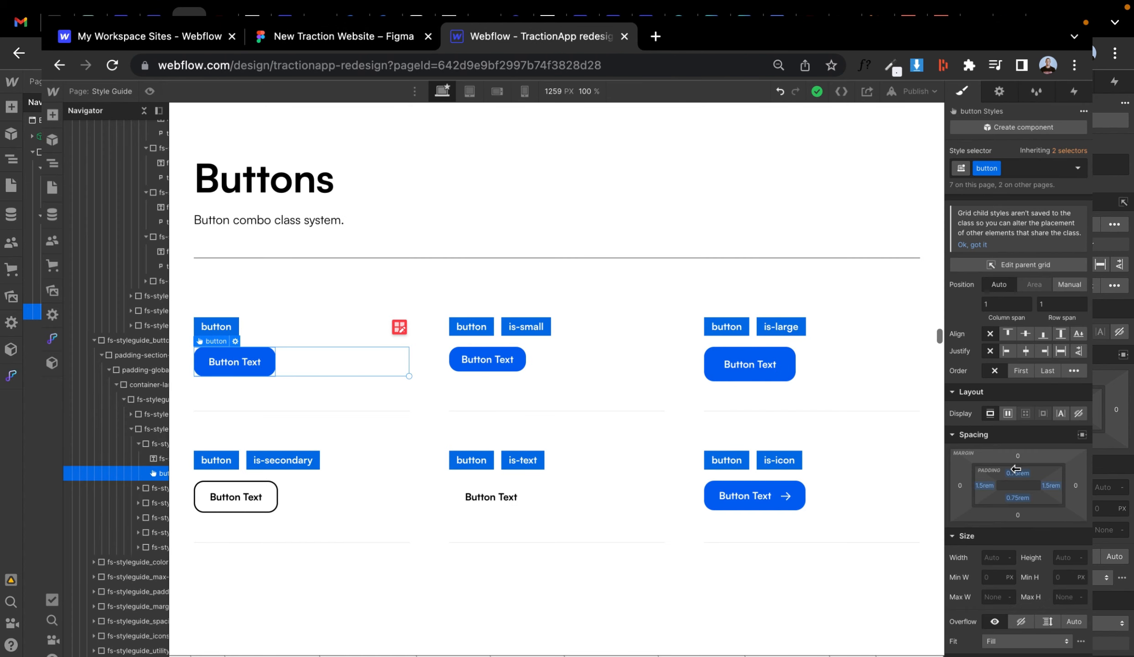
- Set the button's left and right padding to 2 rem
{"action": "left_click", "coordinate": [985, 487]}
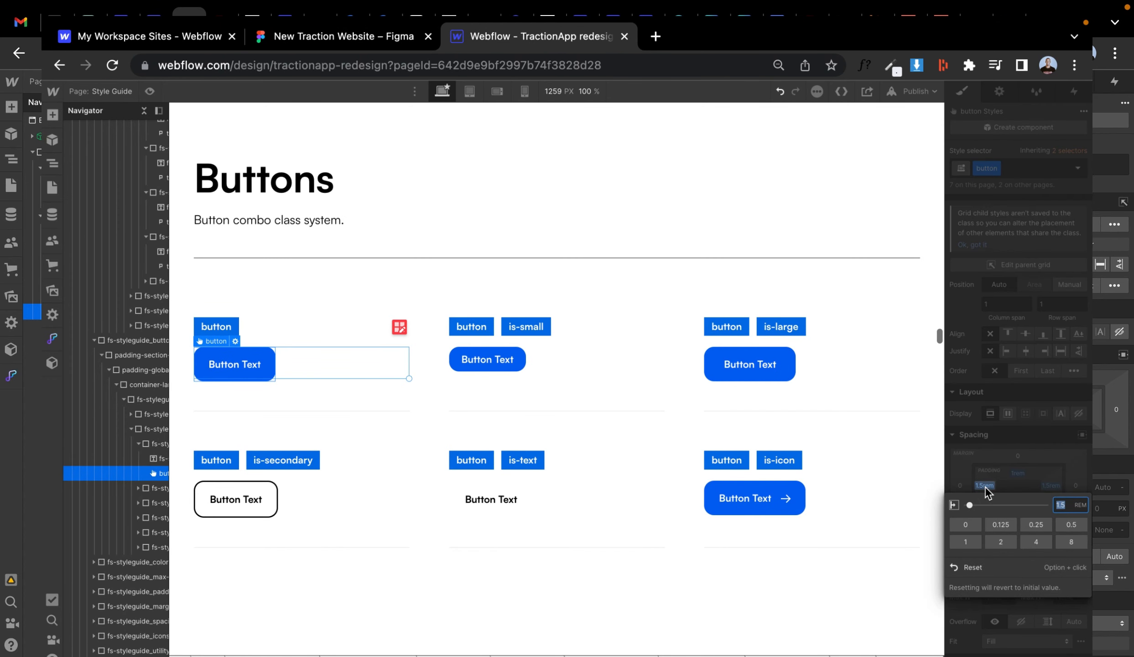
{"action": "type", "text": "2"}
{"action": "key", "text": "Return"}
{"action": "left_click", "coordinate": [1049, 487]}
{"action": "type", "text": "2"}
{"action": "key", "text": "Return"}
- Compare the buttons with the Figma design and review the icon button and color palette
{"action": "key", "text": "ctrl+shift+Tab"}
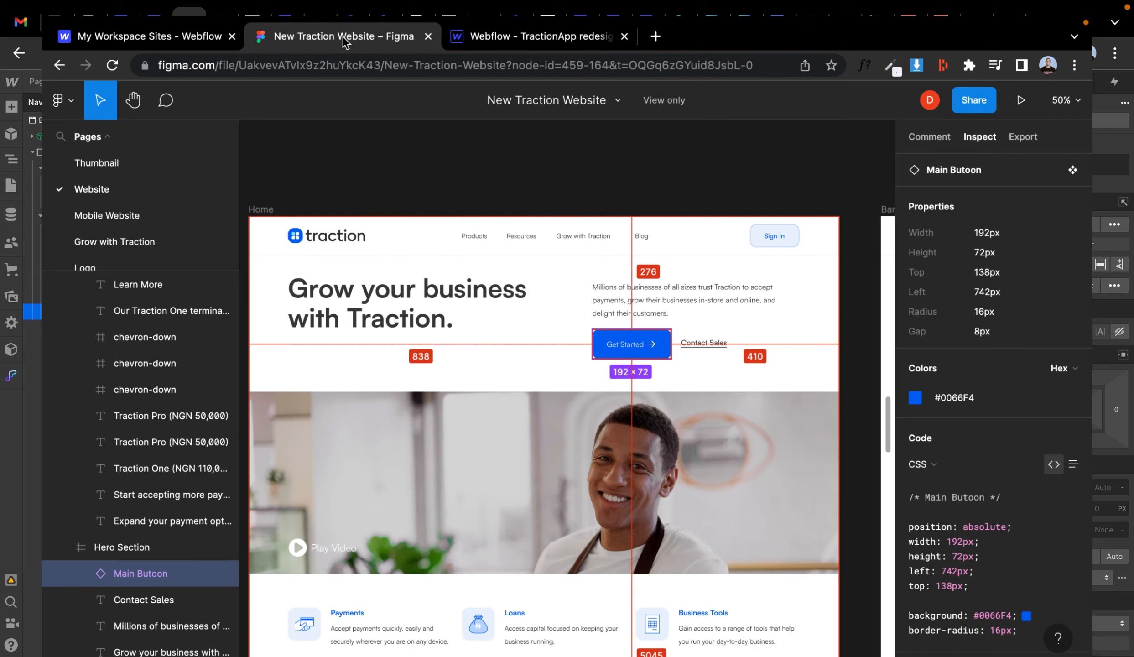
{"action": "left_click", "coordinate": [510, 37]}
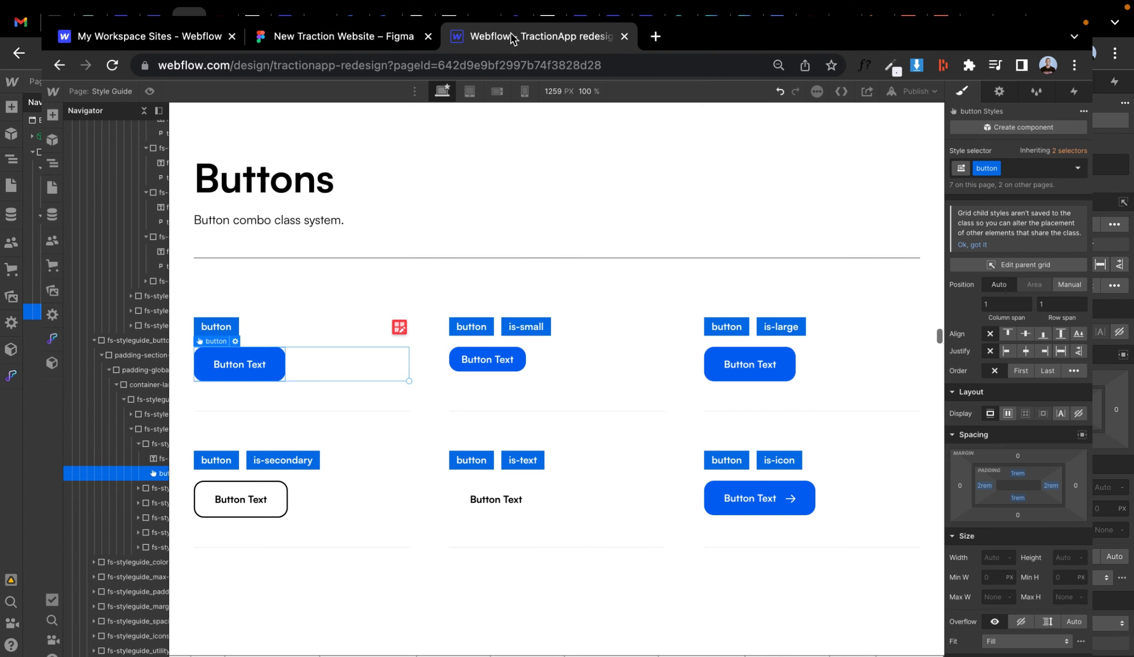
{"action": "left_click", "coordinate": [715, 500]}
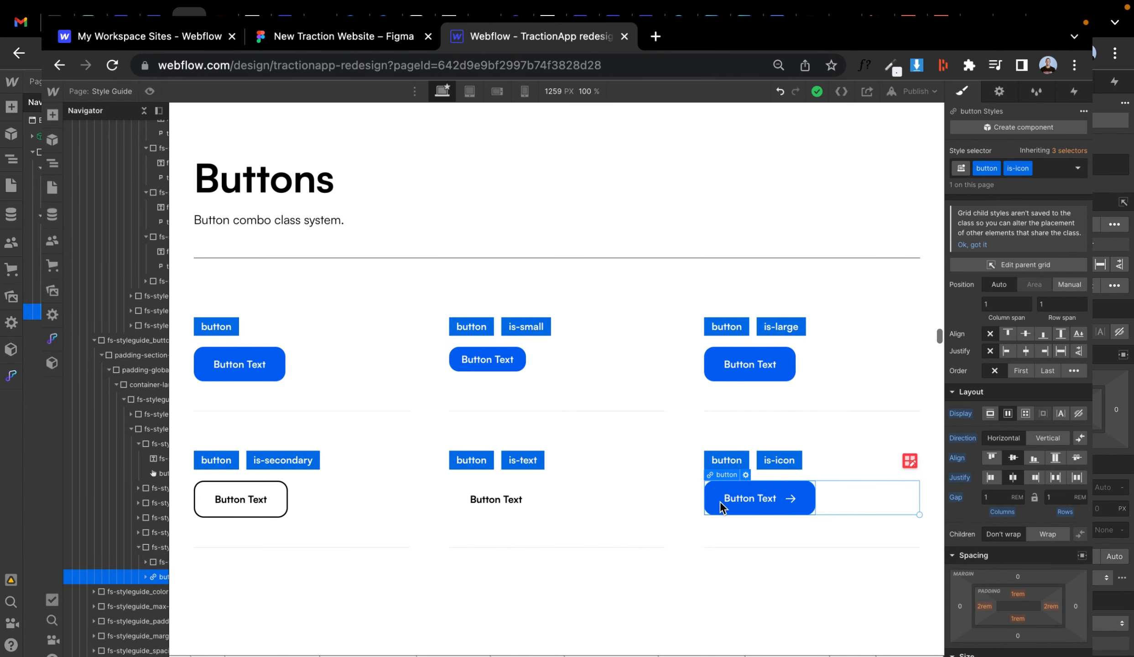
{"action": "scroll", "coordinate": [415, 420], "scroll_direction": "down", "scroll_amount": 1}
{"action": "scroll", "coordinate": [414, 420], "scroll_direction": "up", "scroll_amount": 2}
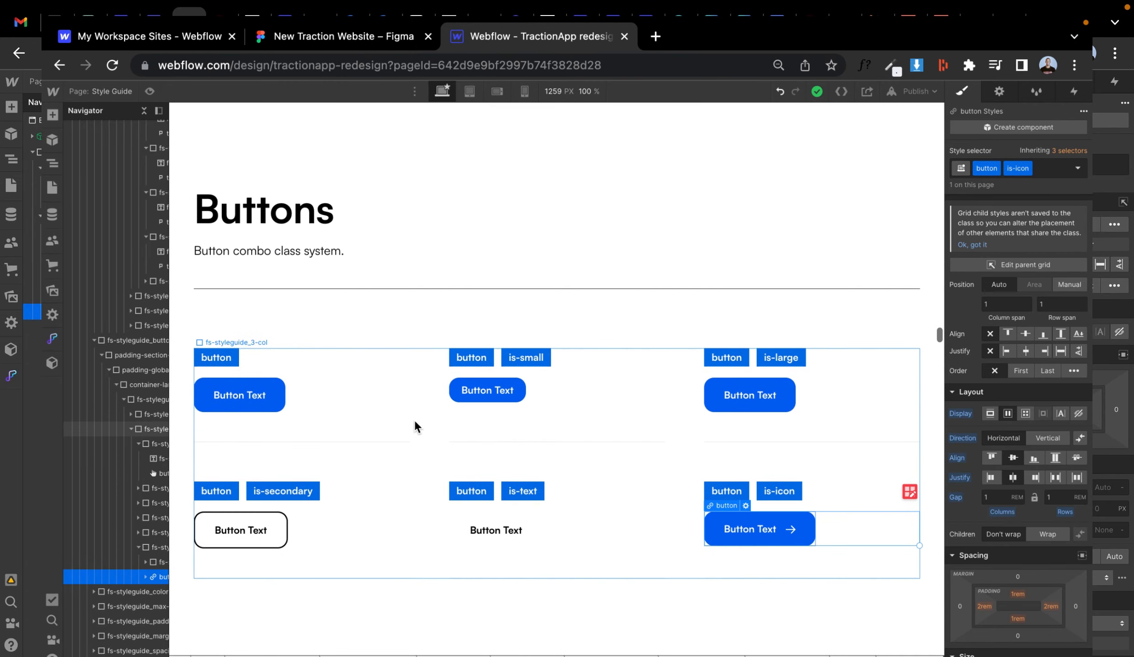
{"action": "scroll", "coordinate": [414, 420], "scroll_direction": "up", "scroll_amount": 8}
{"action": "scroll", "coordinate": [415, 420], "scroll_direction": "down", "scroll_amount": 20}
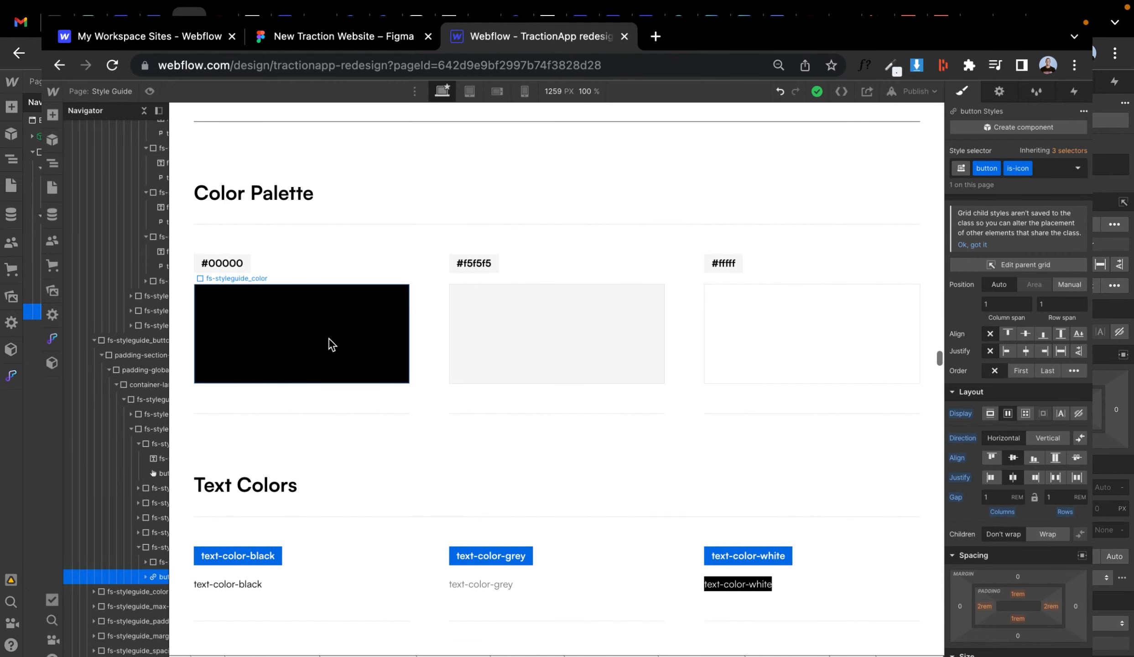
{"action": "left_click", "coordinate": [331, 344]}
{"action": "left_click", "coordinate": [328, 36]}
{"action": "scroll", "coordinate": [628, 314], "scroll_direction": "down", "scroll_amount": 5}
{"action": "key", "text": "ctrl+Tab"}
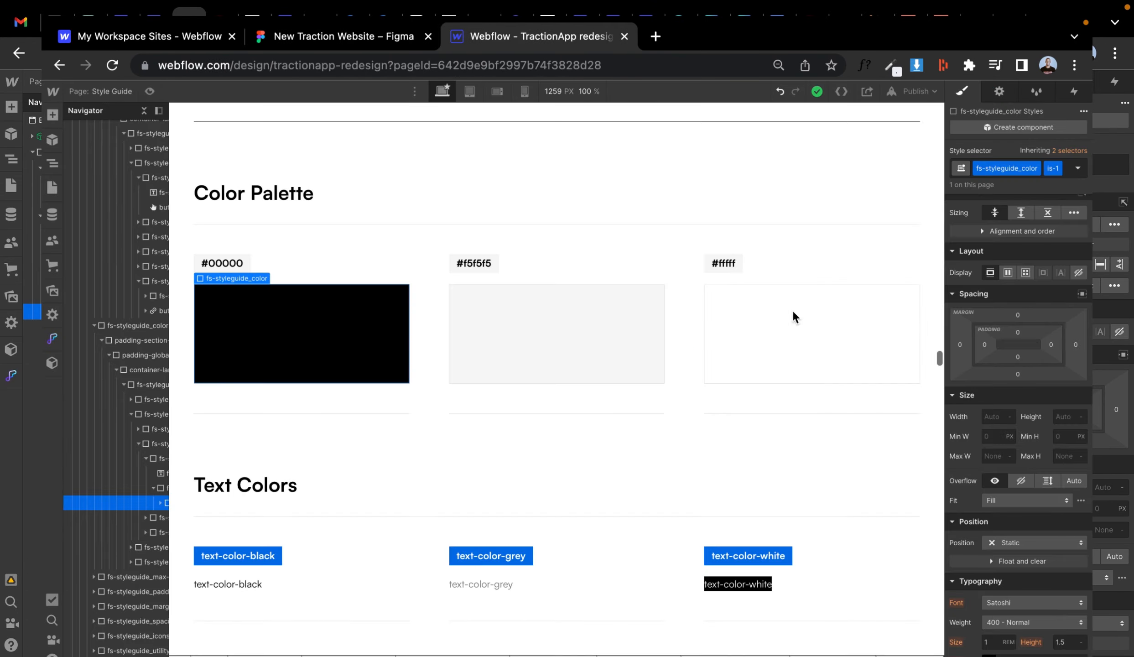
{"action": "scroll", "coordinate": [712, 539], "scroll_direction": "down", "scroll_amount": 5}
{"action": "scroll", "coordinate": [716, 541], "scroll_direction": "up", "scroll_amount": 10}
- Save the button's #0066F4 background color as a swatch named brand color
{"action": "left_click", "coordinate": [739, 324]}
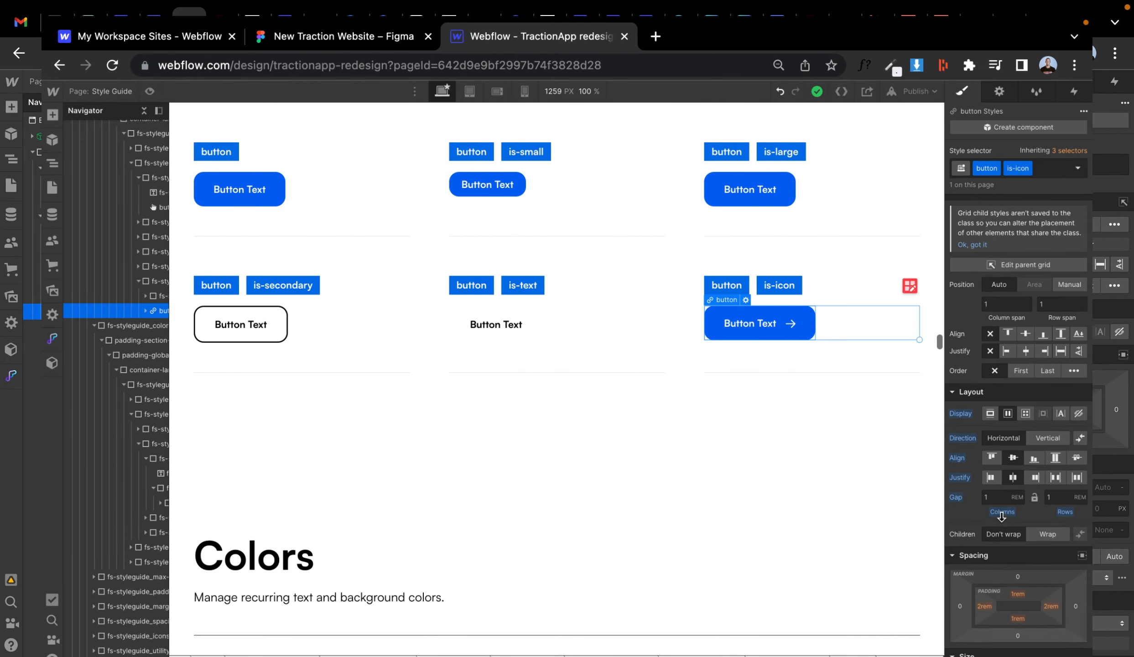
{"action": "scroll", "coordinate": [1001, 517], "scroll_direction": "down", "scroll_amount": 10}
{"action": "left_click", "coordinate": [988, 592]}
{"action": "left_click", "coordinate": [974, 571]}
{"action": "type", "text": "brand colo"}
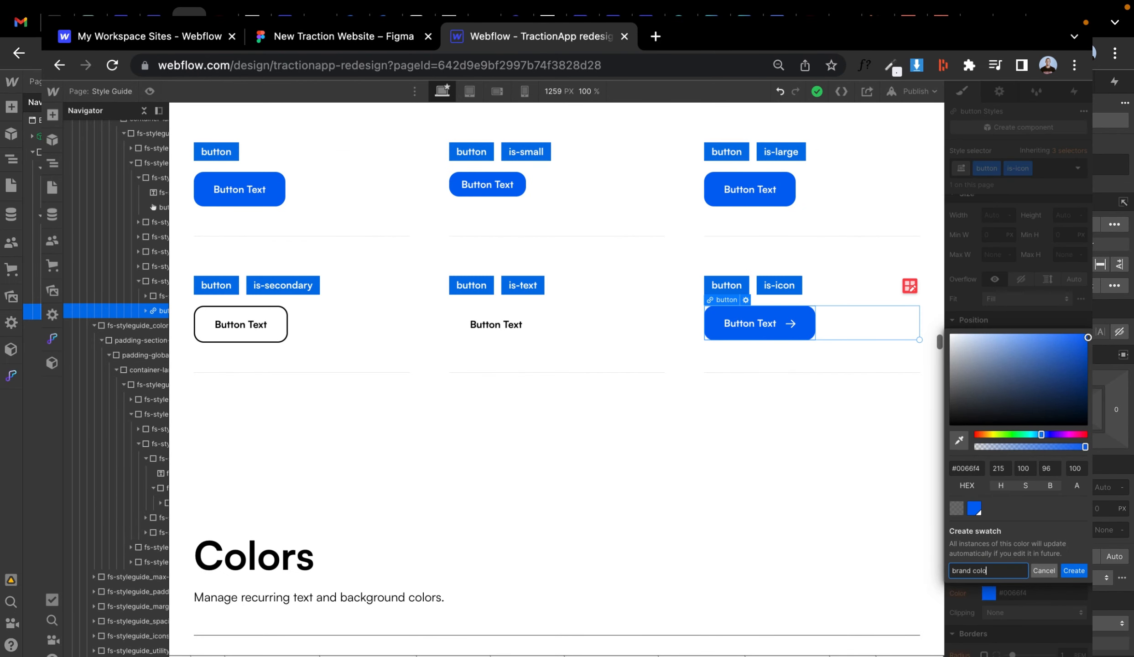
{"action": "type", "text": "r"}
{"action": "key", "text": "Return"}
- Copy the icon rectangle's #EBF3FF background color from the Figma design
{"action": "left_click", "coordinate": [340, 36]}
{"action": "scroll", "coordinate": [422, 278], "scroll_direction": "down", "scroll_amount": 3}
{"action": "left_click", "coordinate": [332, 247]}
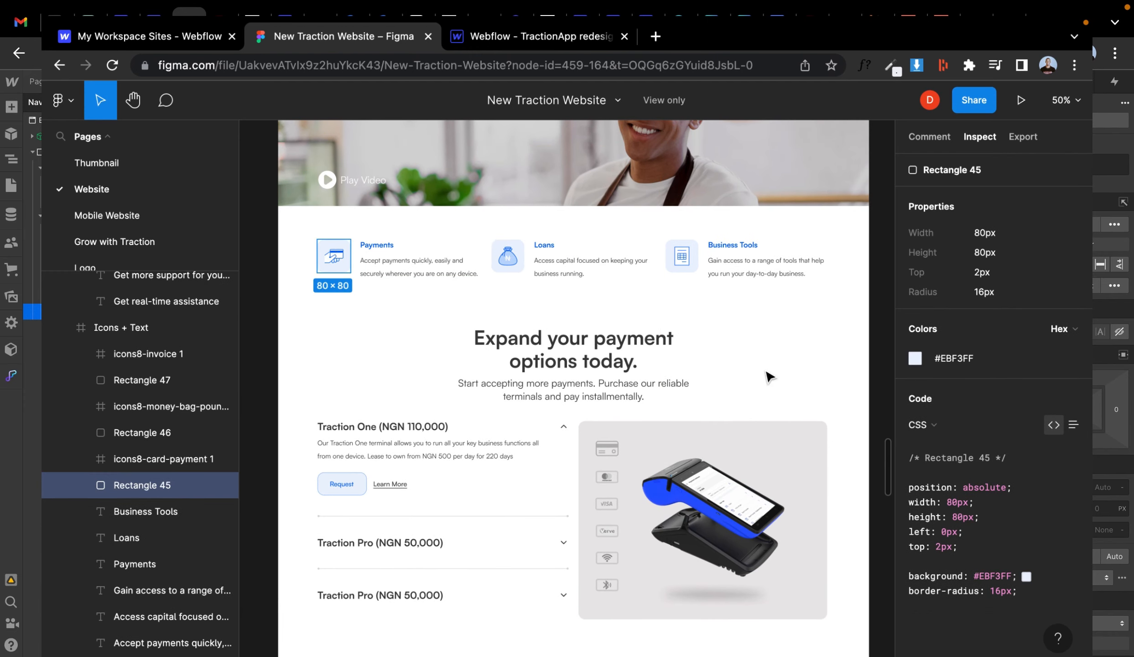
{"action": "key", "text": "ctrl+c"}
{"action": "scroll", "coordinate": [653, 339], "scroll_direction": "down", "scroll_amount": 5}
{"action": "scroll", "coordinate": [653, 338], "scroll_direction": "up", "scroll_amount": 12}
{"action": "left_click", "coordinate": [524, 36]}
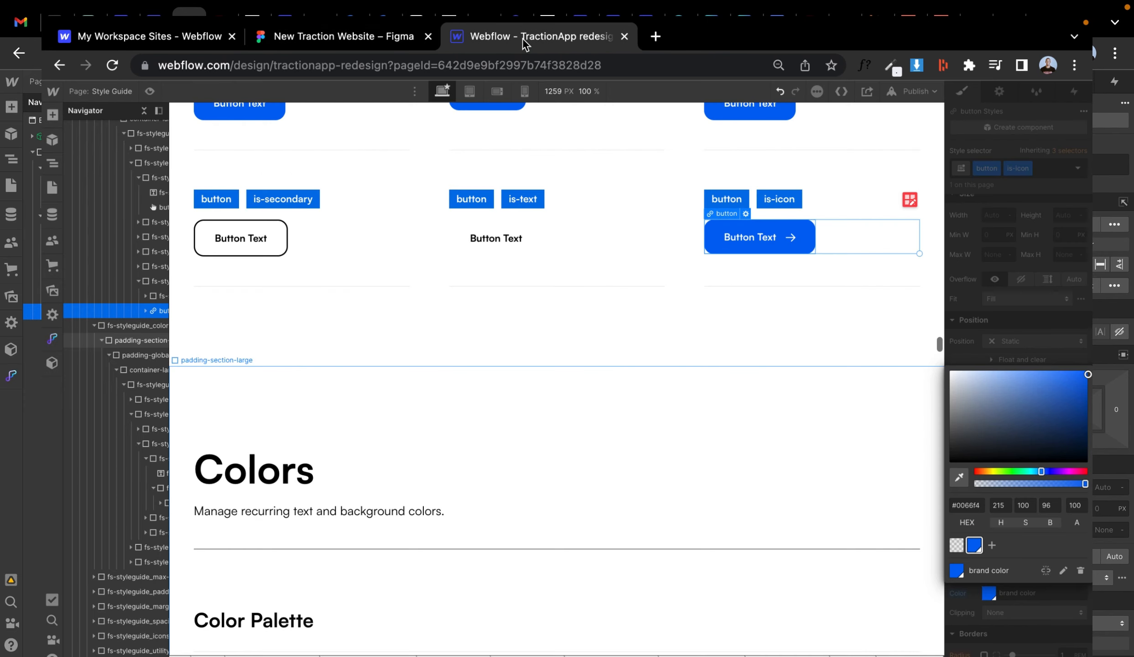
- Set the background-color-black sample's background to #EBF3FF and save that color as a swatch
{"action": "left_click", "coordinate": [1006, 357]}
{"action": "left_click", "coordinate": [988, 593]}
{"action": "scroll", "coordinate": [736, 445], "scroll_direction": "down", "scroll_amount": 10}
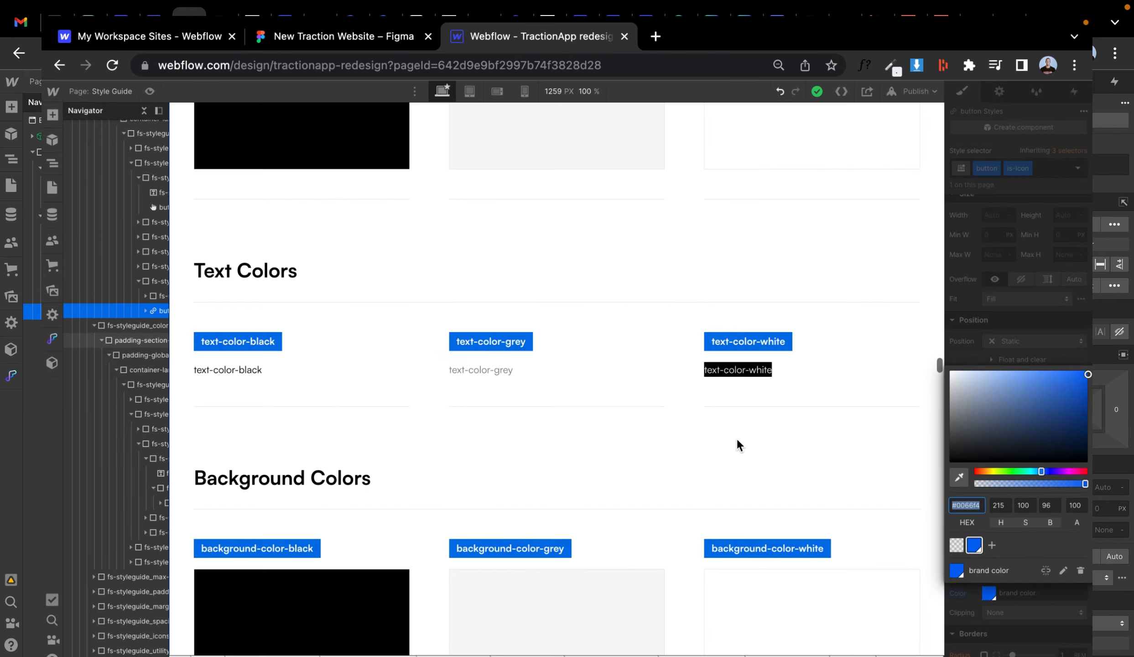
{"action": "scroll", "coordinate": [374, 394], "scroll_direction": "up", "scroll_amount": 4}
{"action": "left_click", "coordinate": [375, 394]}
{"action": "scroll", "coordinate": [375, 393], "scroll_direction": "down", "scroll_amount": 5}
{"action": "left_click", "coordinate": [356, 520]}
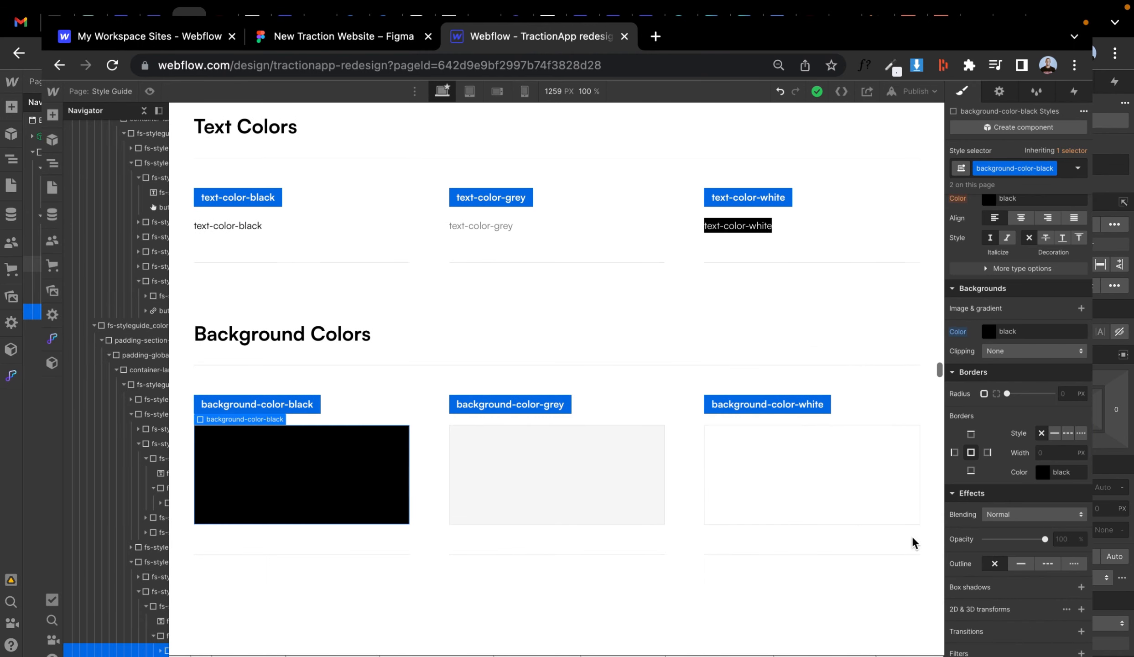
{"action": "left_click", "coordinate": [987, 332]}
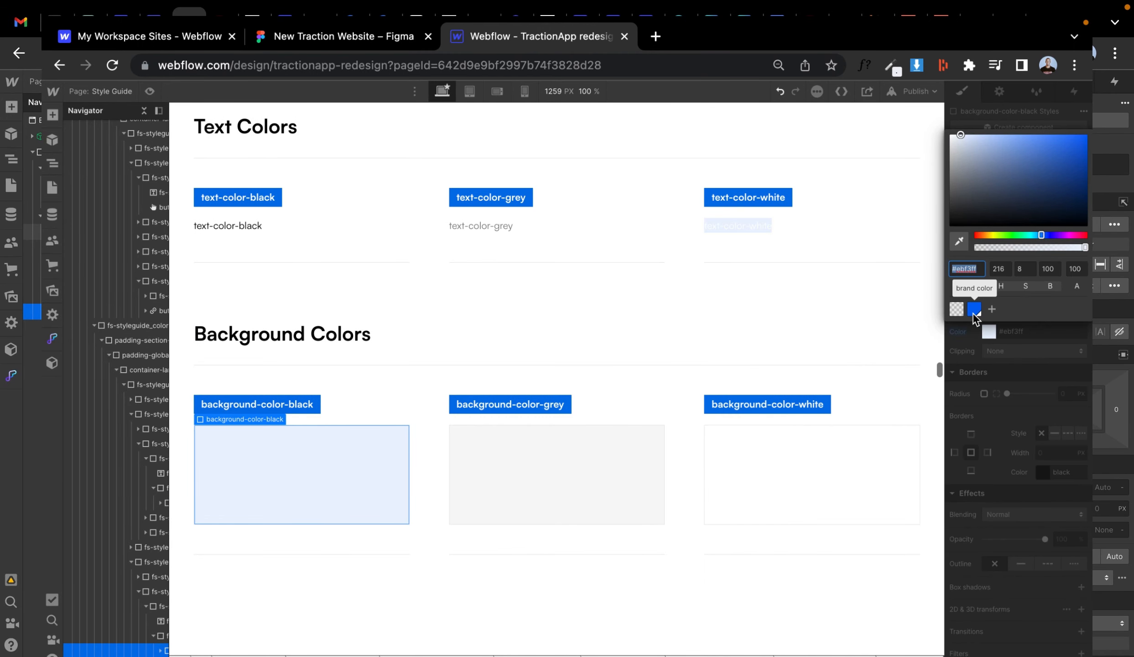
{"action": "left_click", "coordinate": [991, 309]}
{"action": "left_click", "coordinate": [1073, 324]}
{"action": "left_click", "coordinate": [1053, 381]}
{"action": "left_click", "coordinate": [987, 332]}
- Inspect the background colors of sections and frames in the Figma design
{"action": "left_click", "coordinate": [405, 36]}
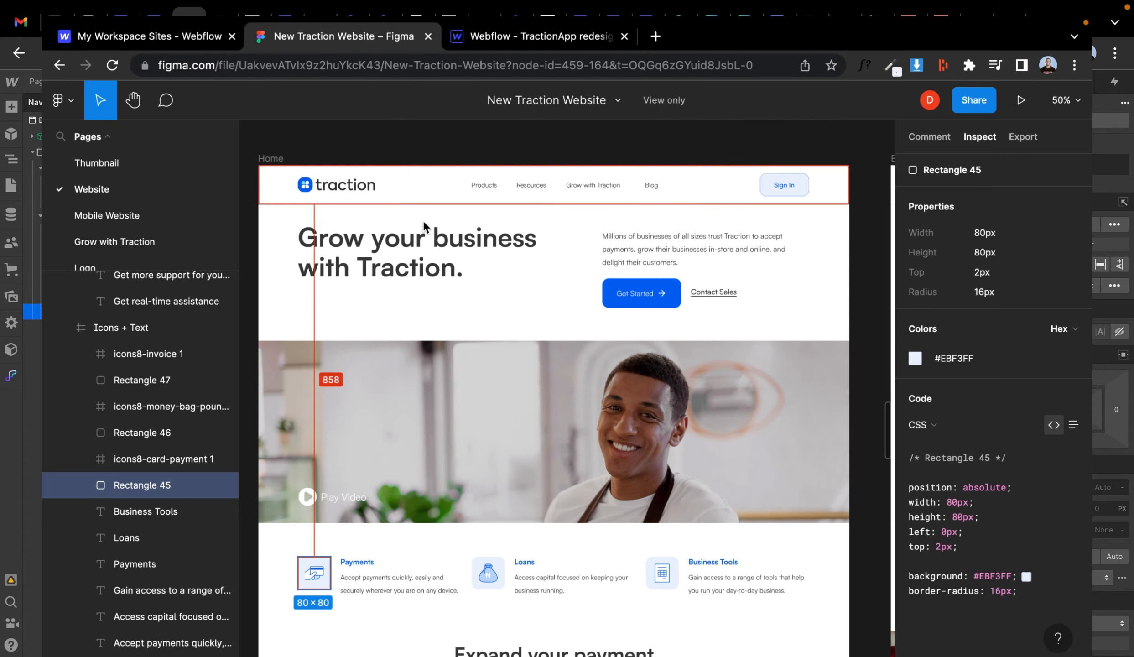
{"action": "scroll", "coordinate": [456, 271], "scroll_direction": "down", "scroll_amount": 15}
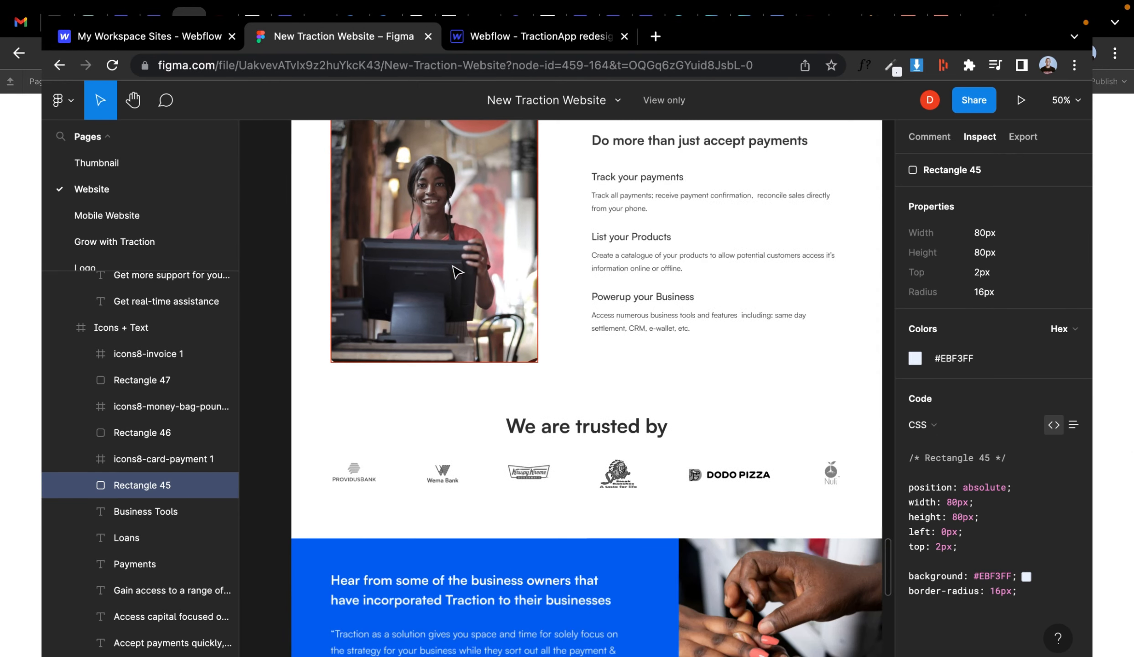
{"action": "scroll", "coordinate": [456, 272], "scroll_direction": "down", "scroll_amount": 4}
{"action": "key", "text": "Escape"}
{"action": "scroll", "coordinate": [383, 248], "scroll_direction": "up", "scroll_amount": 15}
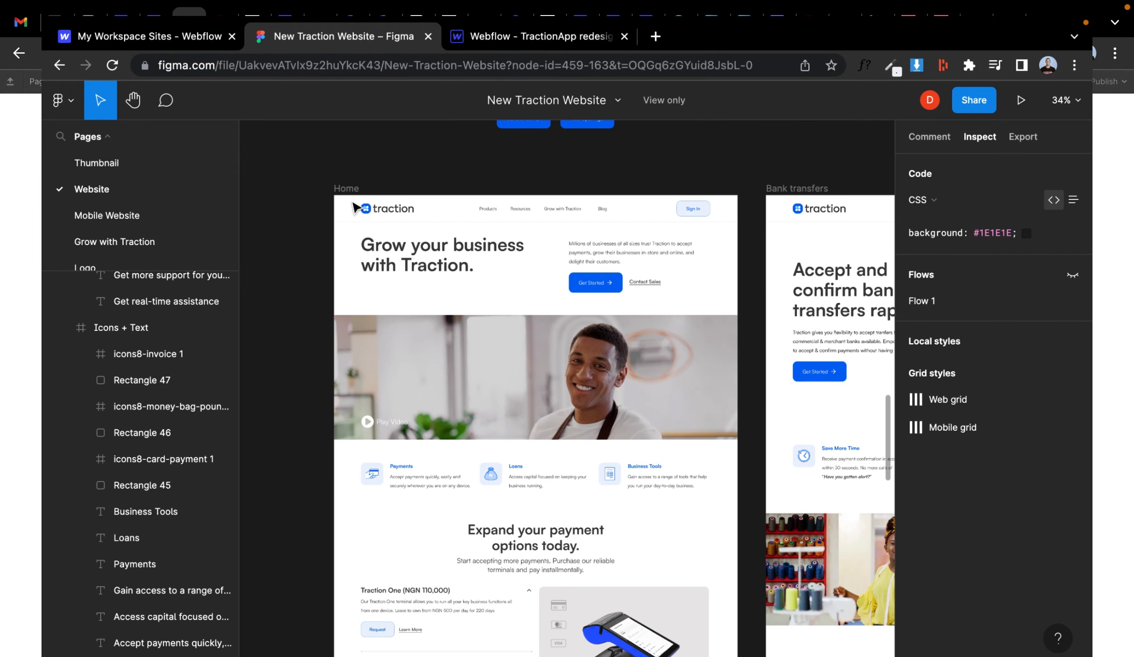
{"action": "left_click", "coordinate": [662, 404]}
{"action": "scroll", "coordinate": [662, 404], "scroll_direction": "down", "scroll_amount": 20}
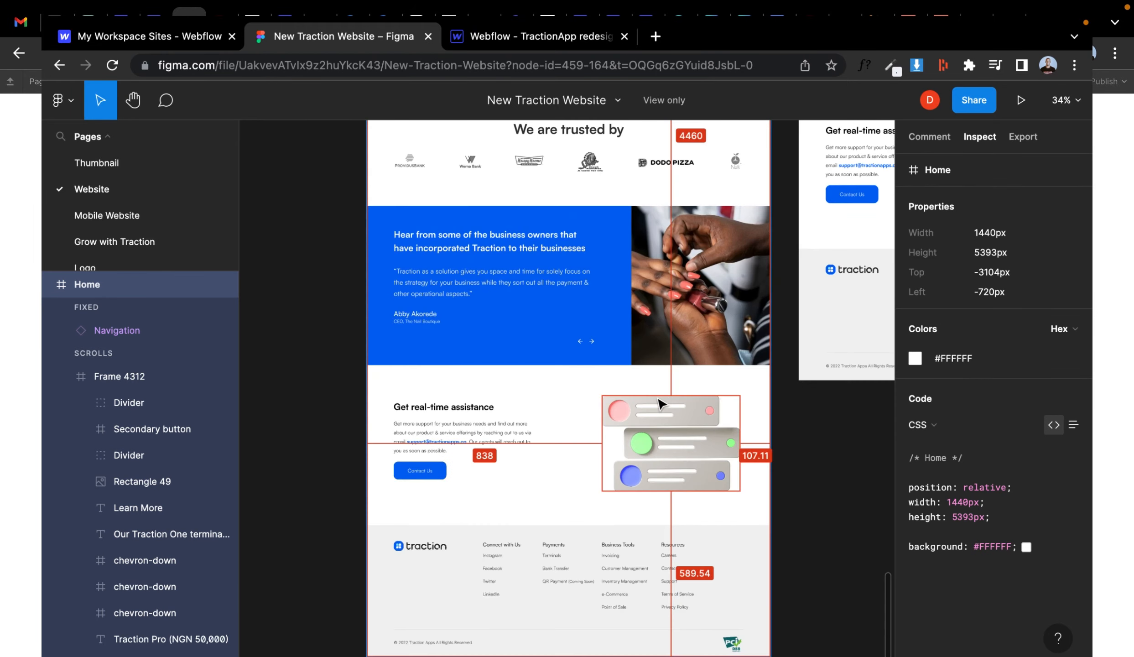
{"action": "left_click", "coordinate": [643, 397]}
{"action": "left_click", "coordinate": [539, 37]}
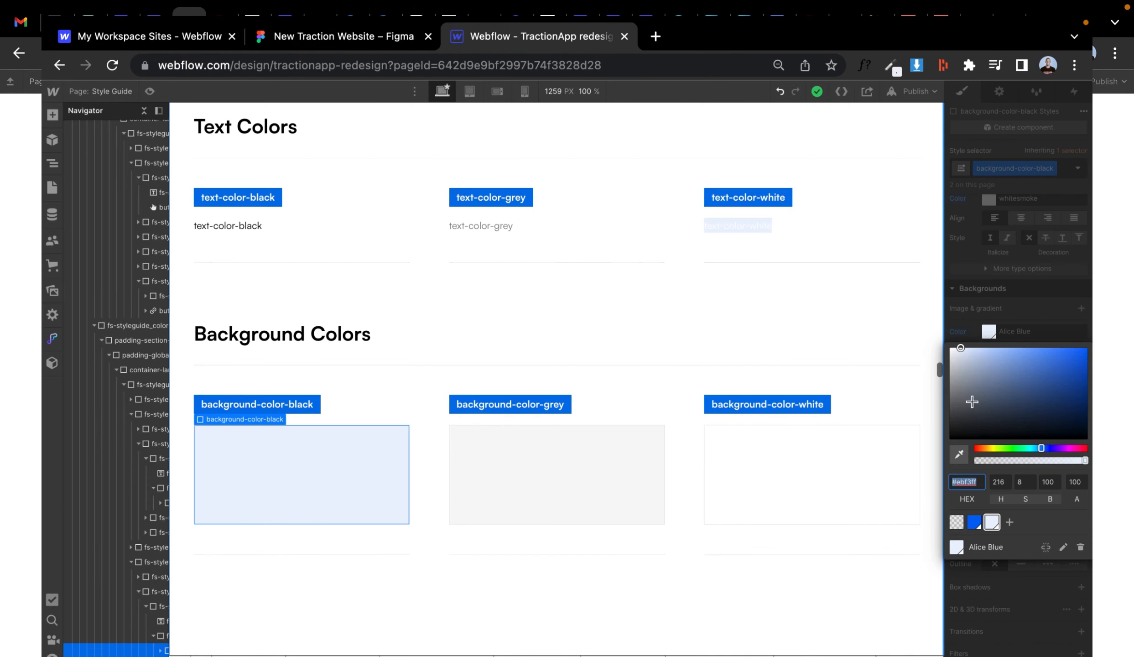
- Set the background-color-grey sample's background to #F2F2F2 and save that color as a swatch
{"action": "left_click", "coordinate": [561, 470]}
{"action": "left_click", "coordinate": [989, 331]}
{"action": "key", "text": "super+v"}
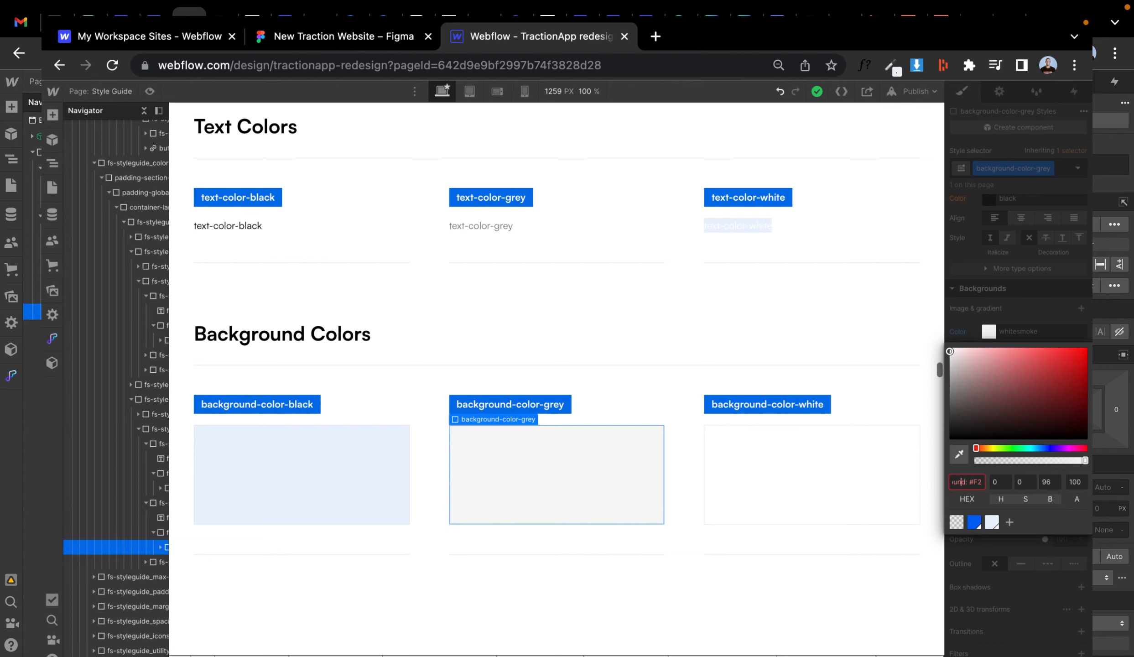
{"action": "left_click", "coordinate": [1009, 522]}
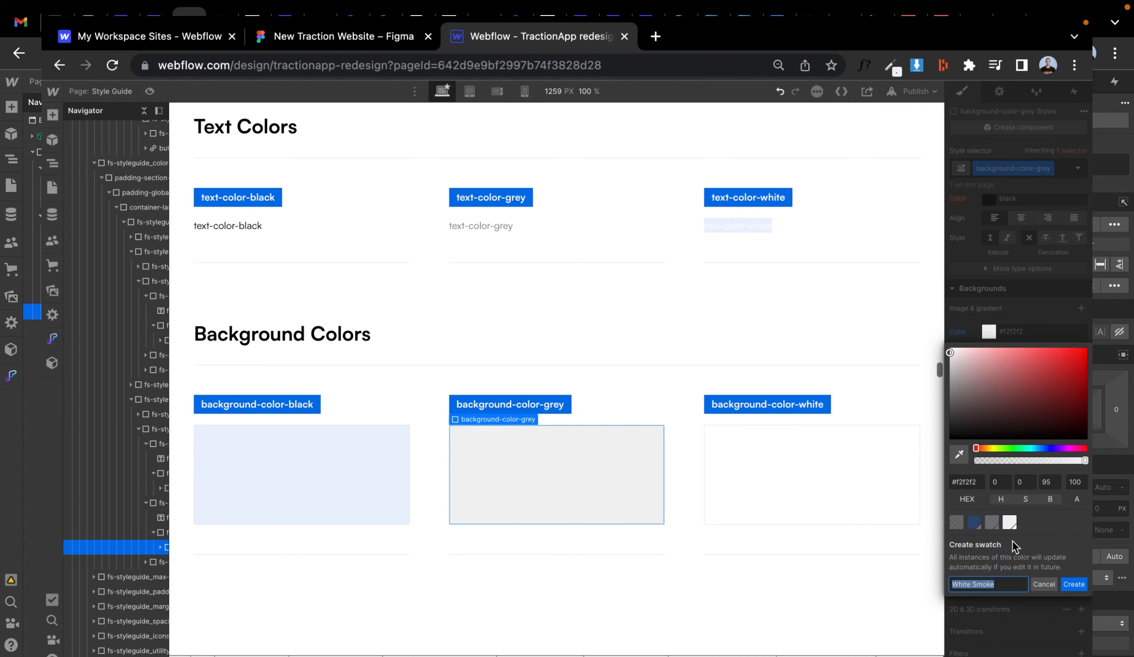
{"action": "left_click", "coordinate": [1080, 586]}
- Undo the last change and reset the background-color-black sample's background to black
{"action": "left_click", "coordinate": [515, 424]}
{"action": "scroll", "coordinate": [515, 424], "scroll_direction": "down", "scroll_amount": 1}
{"action": "scroll", "coordinate": [515, 425], "scroll_direction": "up", "scroll_amount": 7}
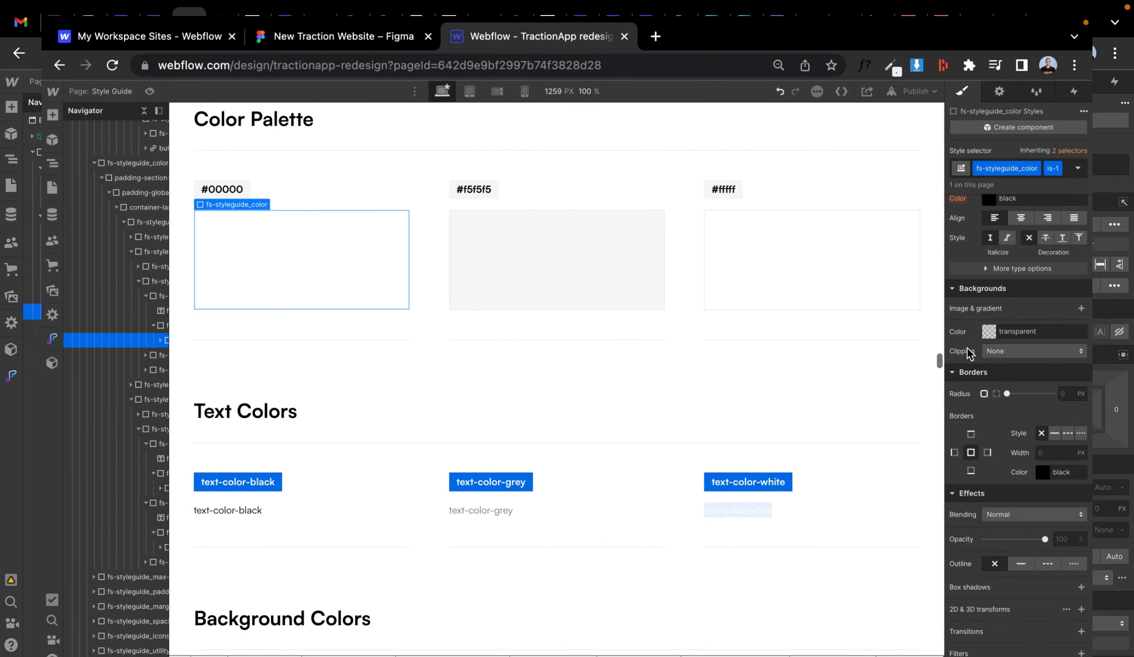
{"action": "key", "text": "super+z"}
{"action": "scroll", "coordinate": [531, 405], "scroll_direction": "down", "scroll_amount": 7}
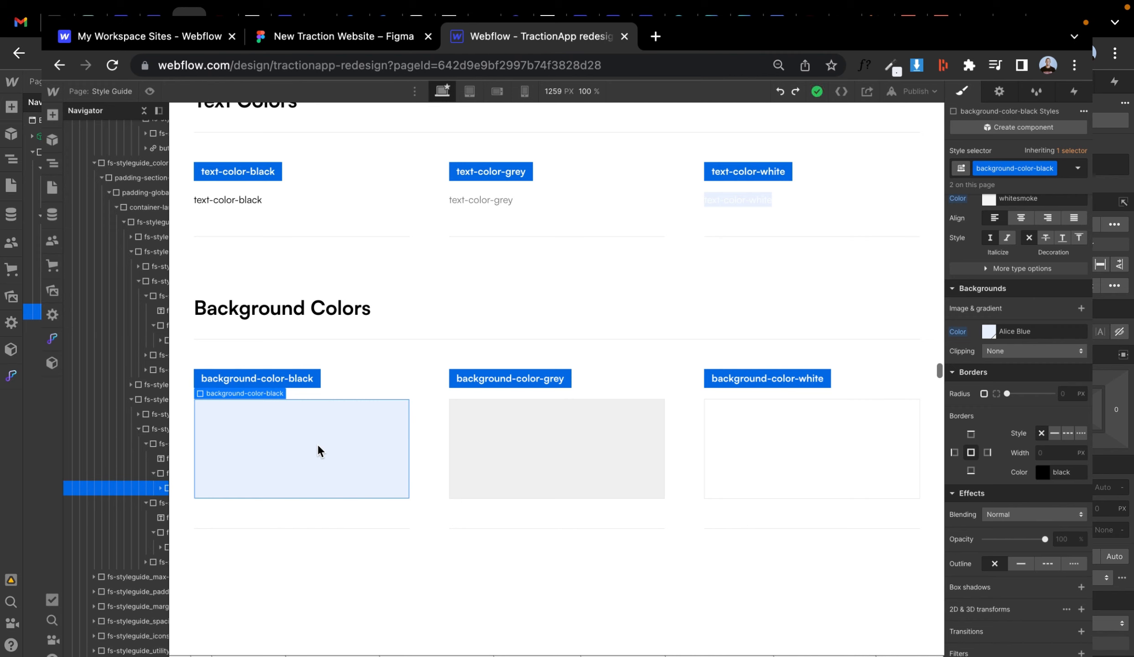
{"action": "left_click", "coordinate": [960, 335]}
{"action": "left_click", "coordinate": [961, 354]}
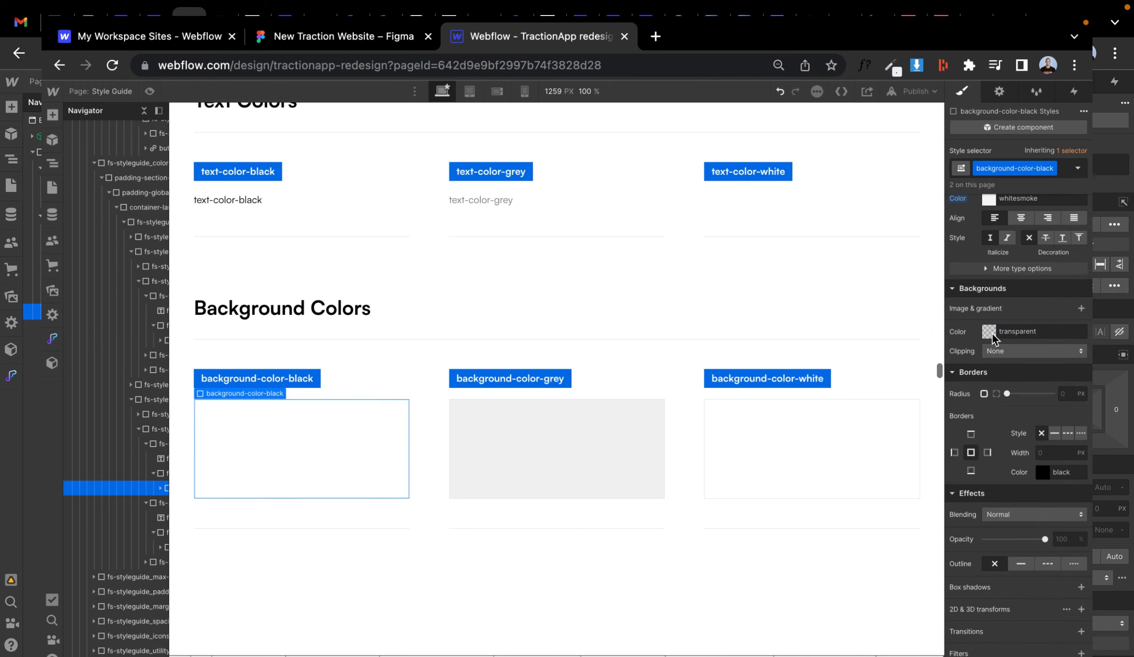
{"action": "left_click", "coordinate": [990, 335]}
{"action": "left_click", "coordinate": [949, 439]}
{"action": "left_click", "coordinate": [1012, 329]}
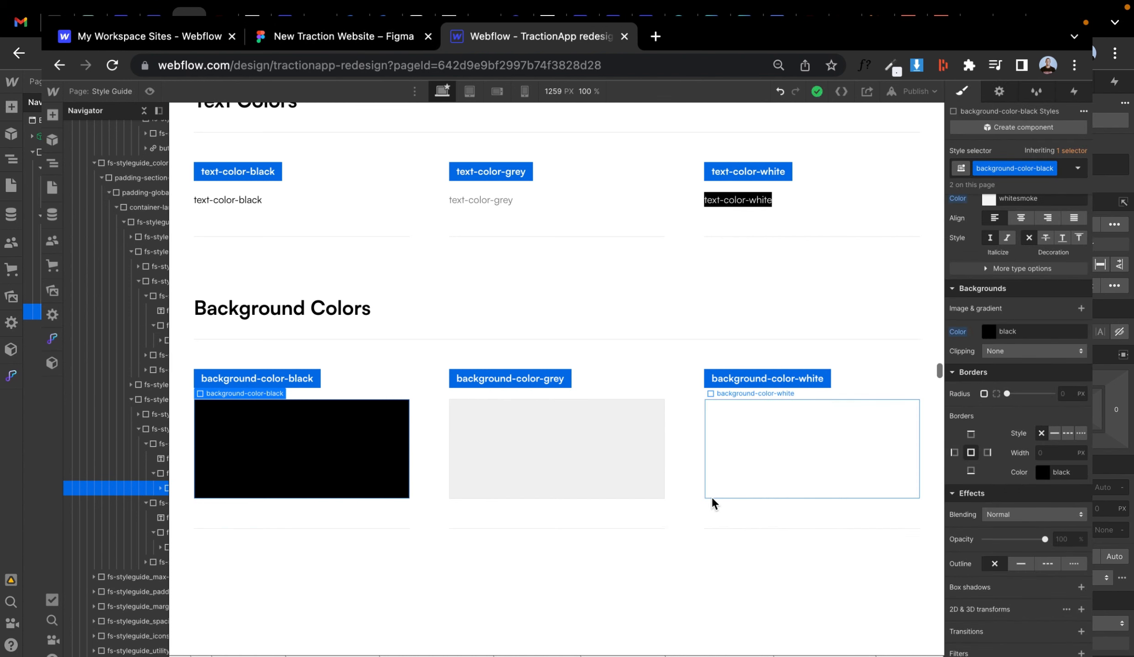
{"action": "scroll", "coordinate": [606, 377], "scroll_direction": "up", "scroll_amount": 2}
{"action": "left_click", "coordinate": [987, 332]}
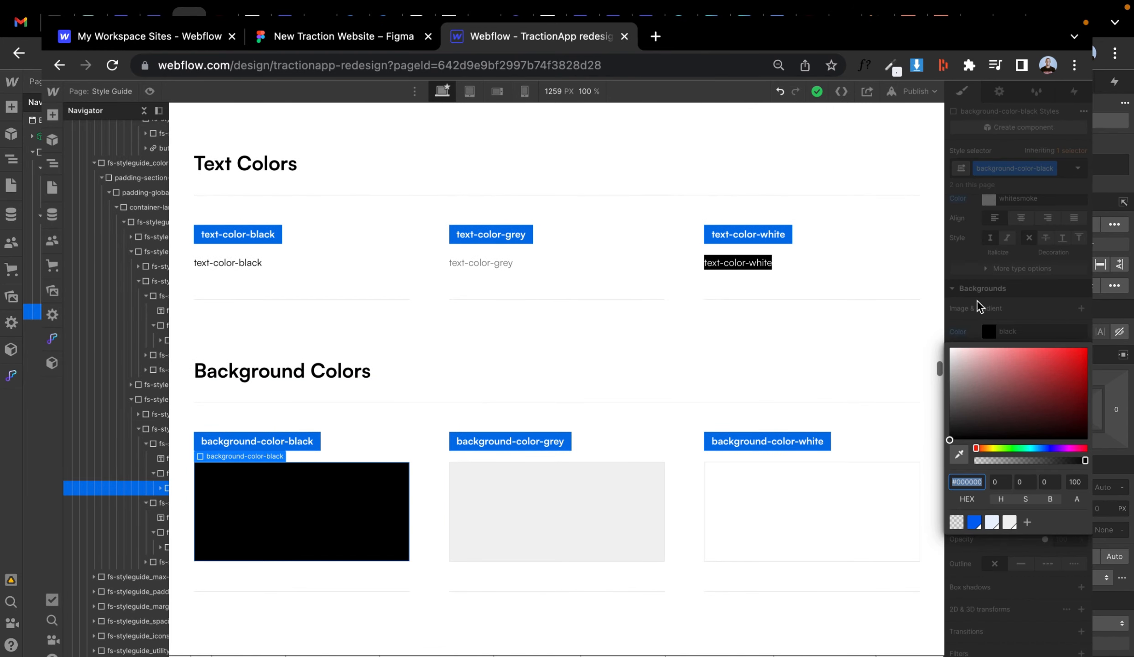
{"action": "left_click", "coordinate": [868, 168]}
{"action": "scroll", "coordinate": [695, 239], "scroll_direction": "up", "scroll_amount": 10}
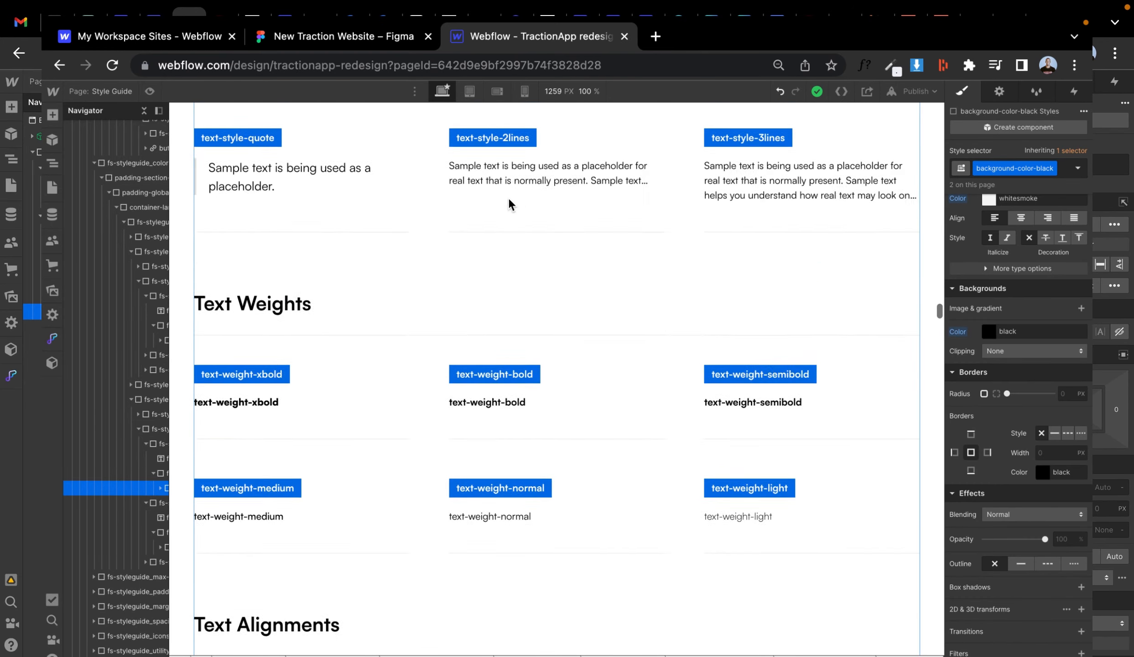
- Copy the hero heading's #3E3E3E text color in the Figma design and inspect the other headings
{"action": "left_click", "coordinate": [344, 36]}
{"action": "scroll", "coordinate": [429, 195], "scroll_direction": "up", "scroll_amount": 10}
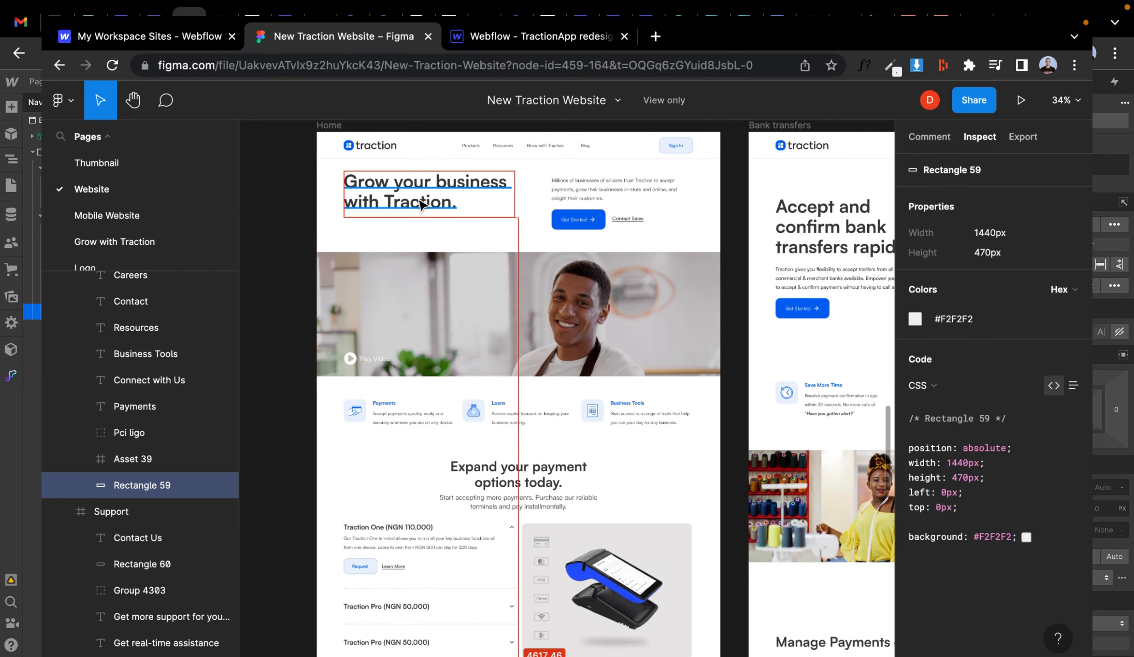
{"action": "left_click", "coordinate": [429, 194]}
{"action": "left_click", "coordinate": [1030, 483]}
{"action": "scroll", "coordinate": [572, 377], "scroll_direction": "down", "scroll_amount": 10}
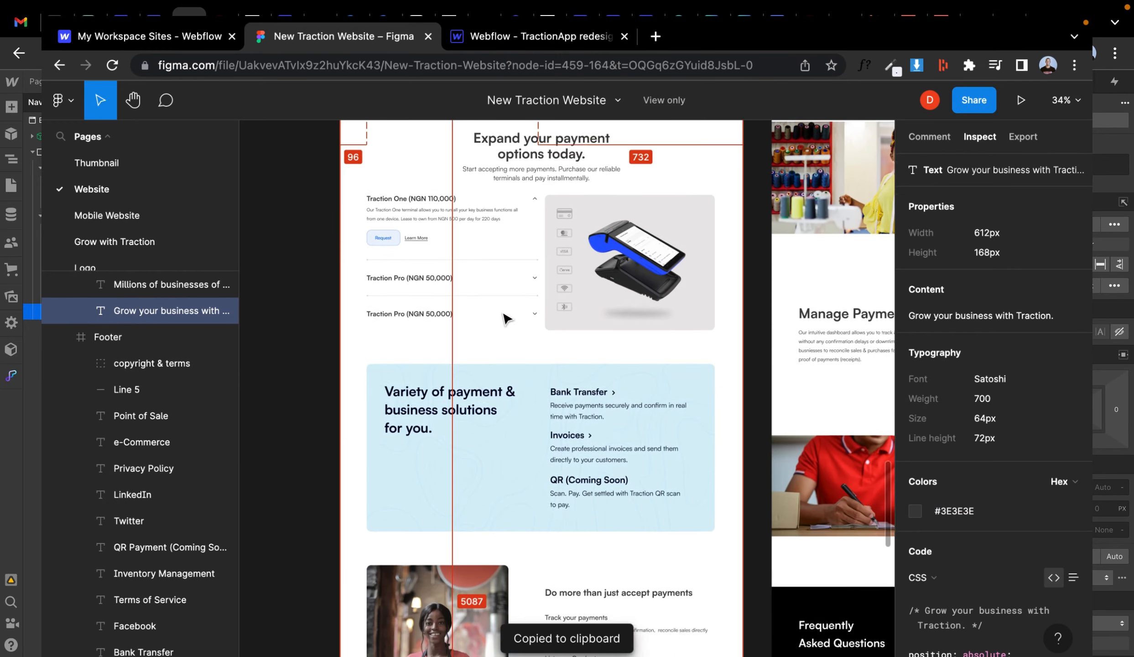
{"action": "left_click", "coordinate": [438, 392]}
{"action": "left_click", "coordinate": [573, 383]}
{"action": "scroll", "coordinate": [588, 410], "scroll_direction": "down", "scroll_amount": 3}
{"action": "left_click", "coordinate": [595, 445]}
{"action": "scroll", "coordinate": [570, 411], "scroll_direction": "down", "scroll_amount": 4}
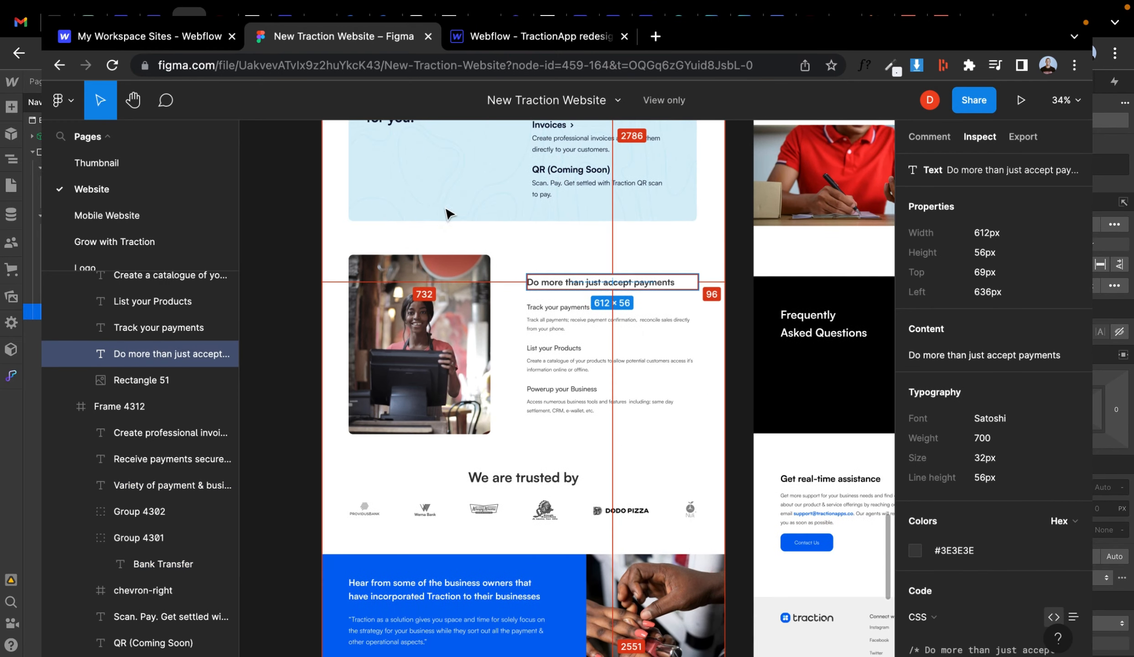
- Set the background-color-black sample's background to #3E3E3E and save it as a swatch named font-color
{"action": "left_click", "coordinate": [542, 36]}
{"action": "scroll", "coordinate": [974, 358], "scroll_direction": "up", "scroll_amount": 1}
{"action": "left_click", "coordinate": [1014, 370]}
{"action": "key", "text": "super+v"}
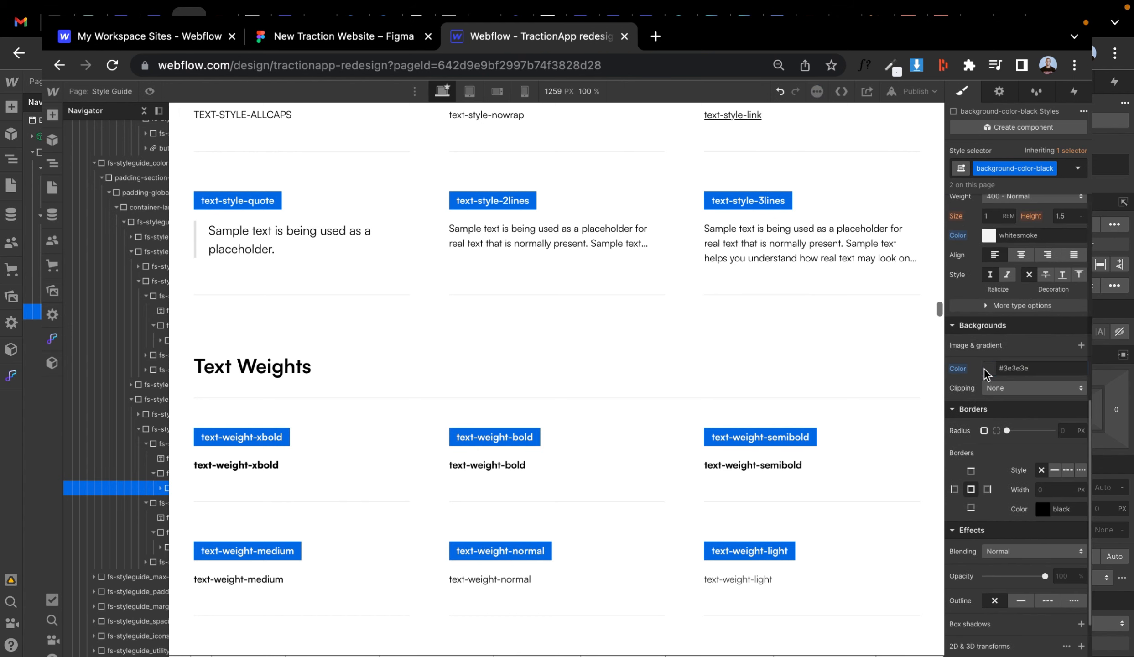
{"action": "left_click", "coordinate": [988, 368]}
{"action": "left_click", "coordinate": [1027, 559]}
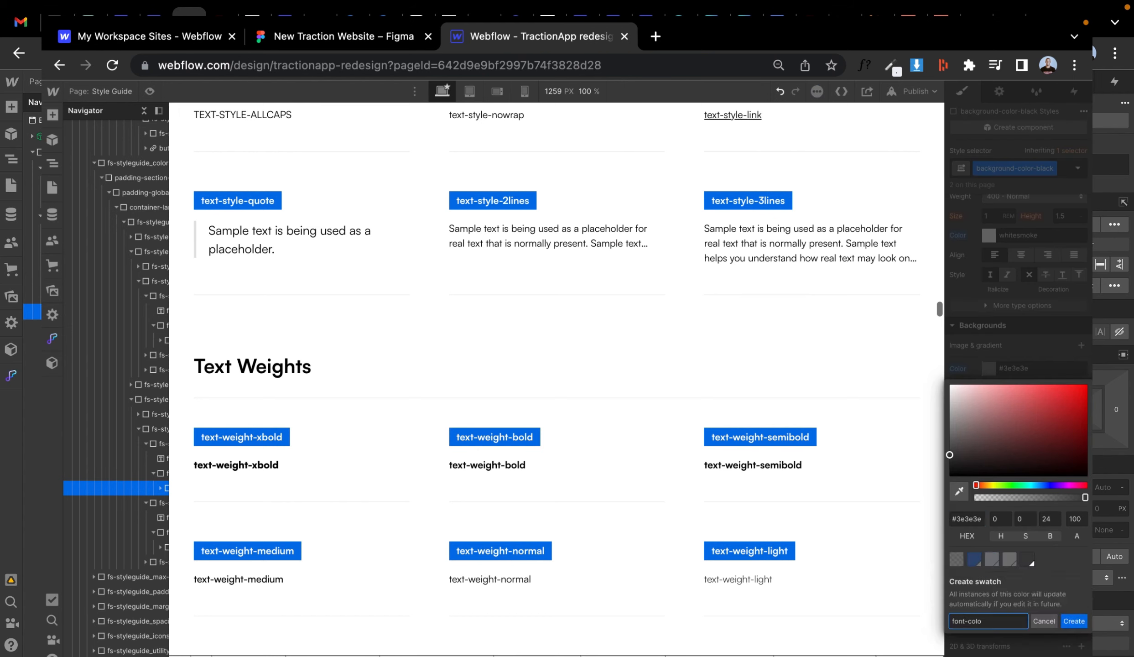
{"action": "left_click", "coordinate": [1072, 624]}
- Inspect the text colors of the headings throughout the Figma design
{"action": "left_click", "coordinate": [335, 35]}
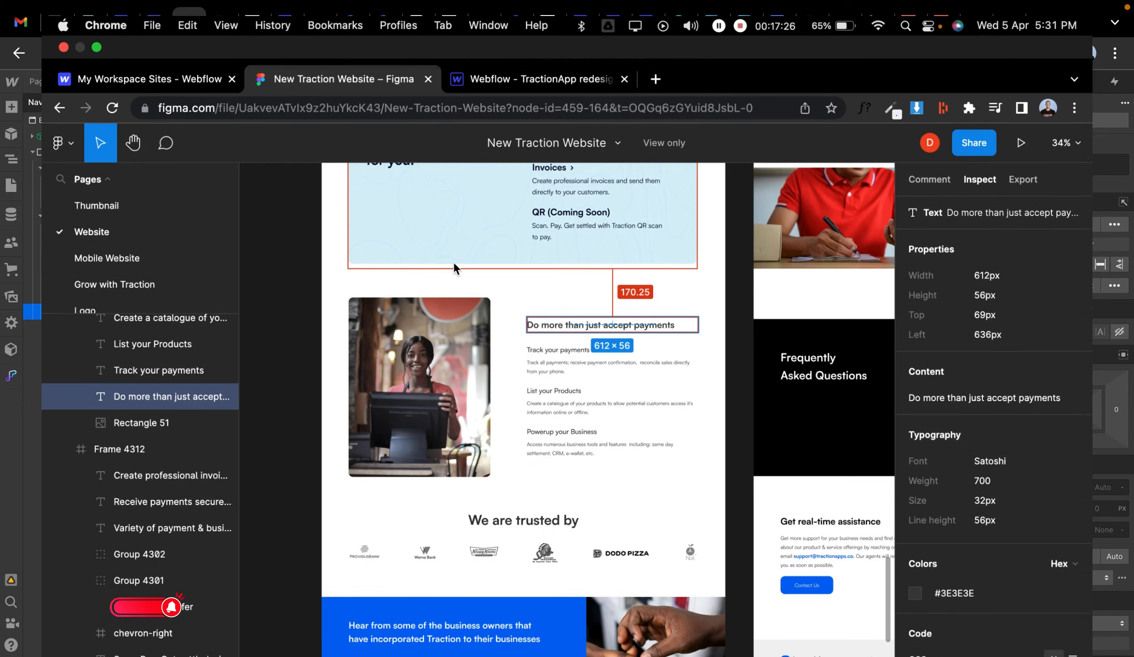
{"action": "scroll", "coordinate": [453, 263], "scroll_direction": "up", "scroll_amount": 12}
{"action": "scroll", "coordinate": [464, 292], "scroll_direction": "down", "scroll_amount": 4}
{"action": "scroll", "coordinate": [465, 295], "scroll_direction": "down", "scroll_amount": 3}
{"action": "scroll", "coordinate": [502, 228], "scroll_direction": "up", "scroll_amount": 1}
{"action": "left_click", "coordinate": [520, 210]}
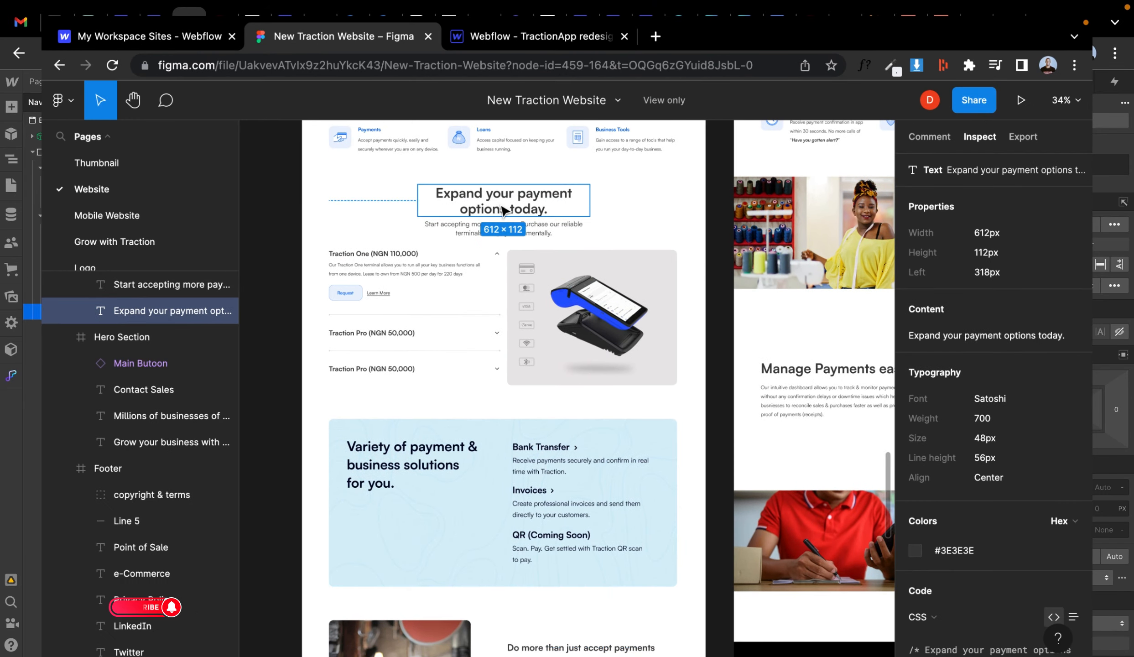
{"action": "left_click", "coordinate": [417, 463]}
{"action": "scroll", "coordinate": [418, 463], "scroll_direction": "down", "scroll_amount": 5}
{"action": "scroll", "coordinate": [417, 463], "scroll_direction": "down", "scroll_amount": 5}
{"action": "left_click", "coordinate": [470, 394]}
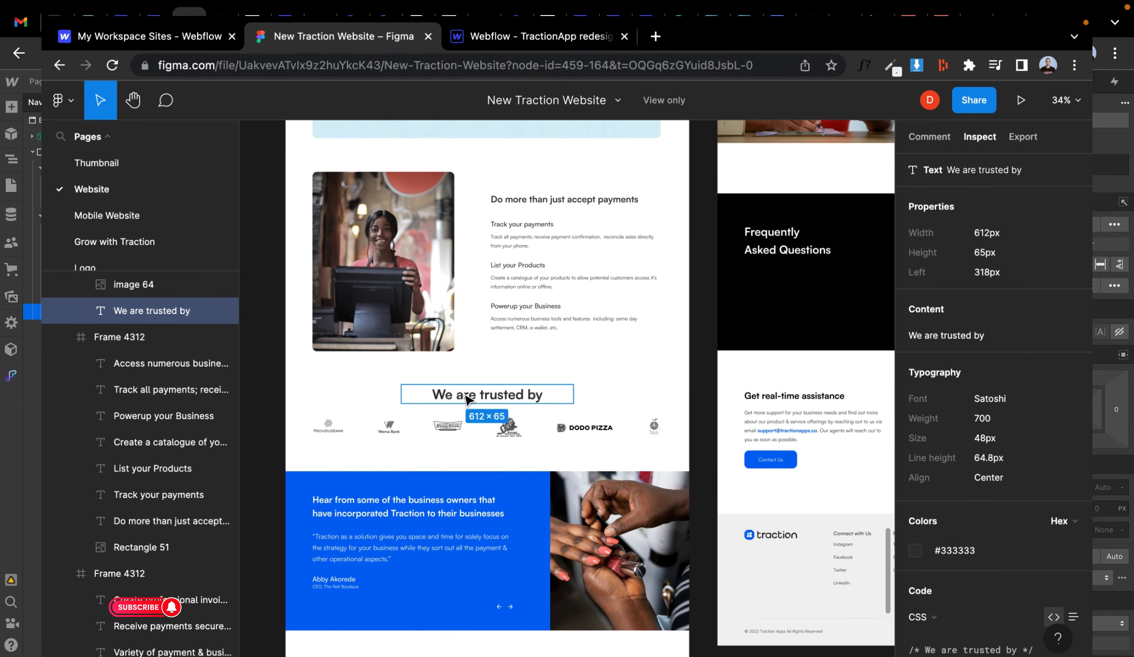
{"action": "scroll", "coordinate": [470, 394], "scroll_direction": "down", "scroll_amount": 6}
{"action": "left_click", "coordinate": [413, 346]}
{"action": "scroll", "coordinate": [413, 351], "scroll_direction": "up", "scroll_amount": 10}
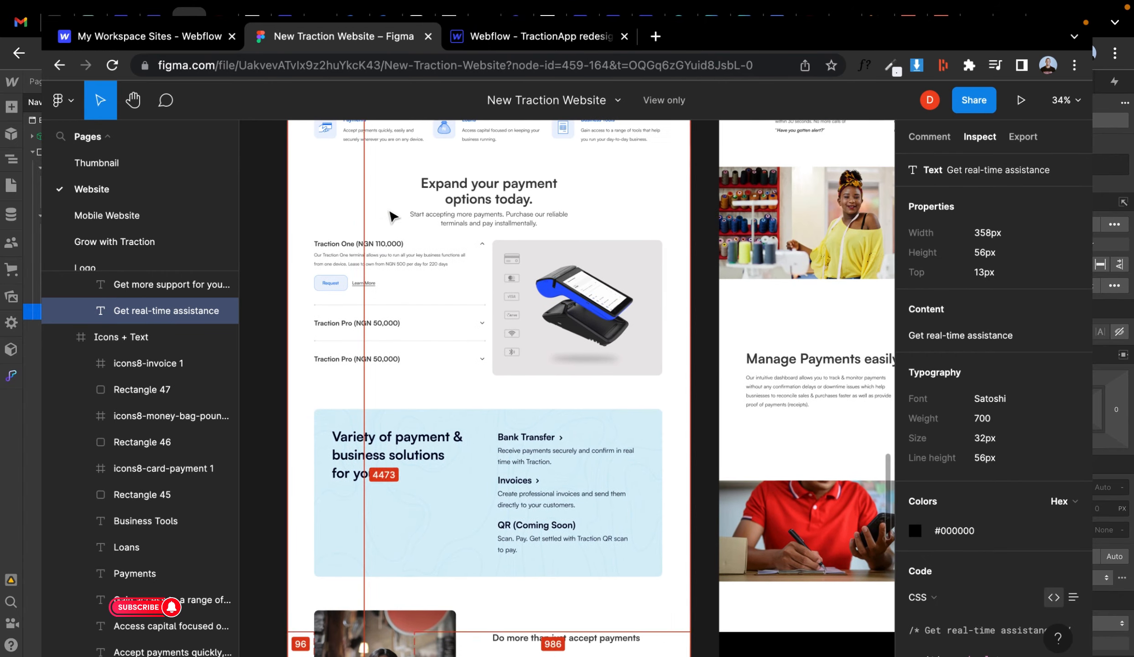
{"action": "left_click", "coordinate": [381, 256]}
{"action": "scroll", "coordinate": [379, 228], "scroll_direction": "up", "scroll_amount": 2}
{"action": "left_click", "coordinate": [378, 223]}
{"action": "scroll", "coordinate": [381, 224], "scroll_direction": "up", "scroll_amount": 5}
{"action": "left_click", "coordinate": [521, 227]}
{"action": "left_click", "coordinate": [393, 218]}
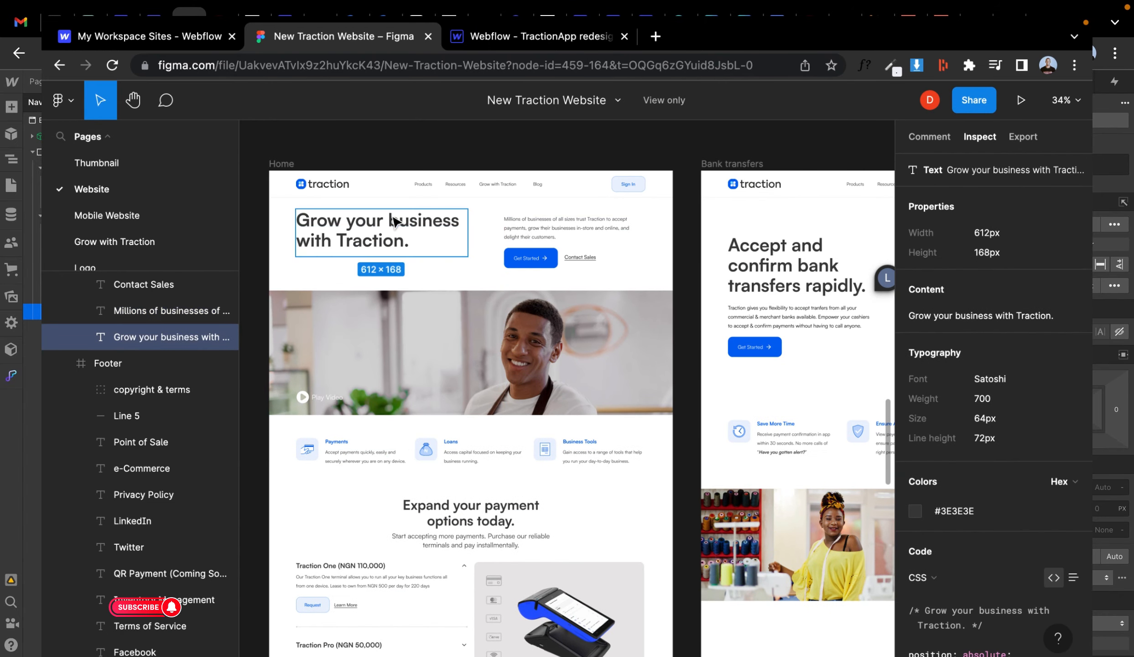
{"action": "left_click", "coordinate": [495, 44]}
- Select the Body element in the Navigator and set its text color to #3E3E3E
{"action": "left_click", "coordinate": [139, 226]}
{"action": "scroll", "coordinate": [138, 226], "scroll_direction": "right", "scroll_amount": 2}
{"action": "scroll", "coordinate": [138, 226], "scroll_direction": "up", "scroll_amount": 15}
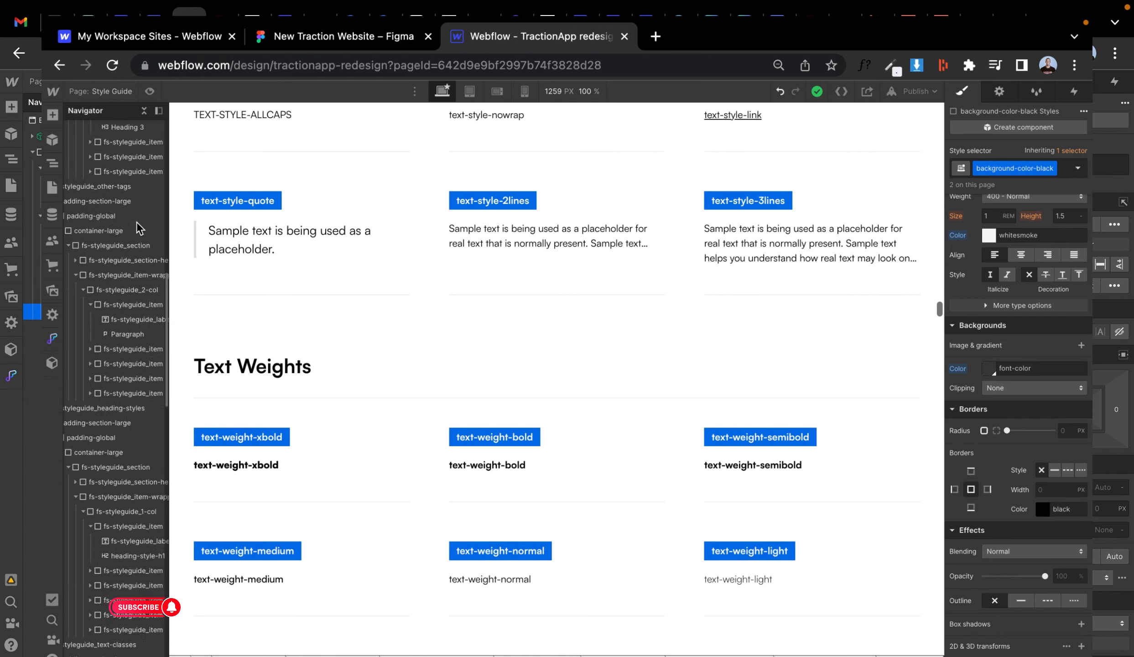
{"action": "scroll", "coordinate": [395, 297], "scroll_direction": "up", "scroll_amount": 20}
{"action": "scroll", "coordinate": [347, 217], "scroll_direction": "up", "scroll_amount": 8}
{"action": "left_click", "coordinate": [269, 162]}
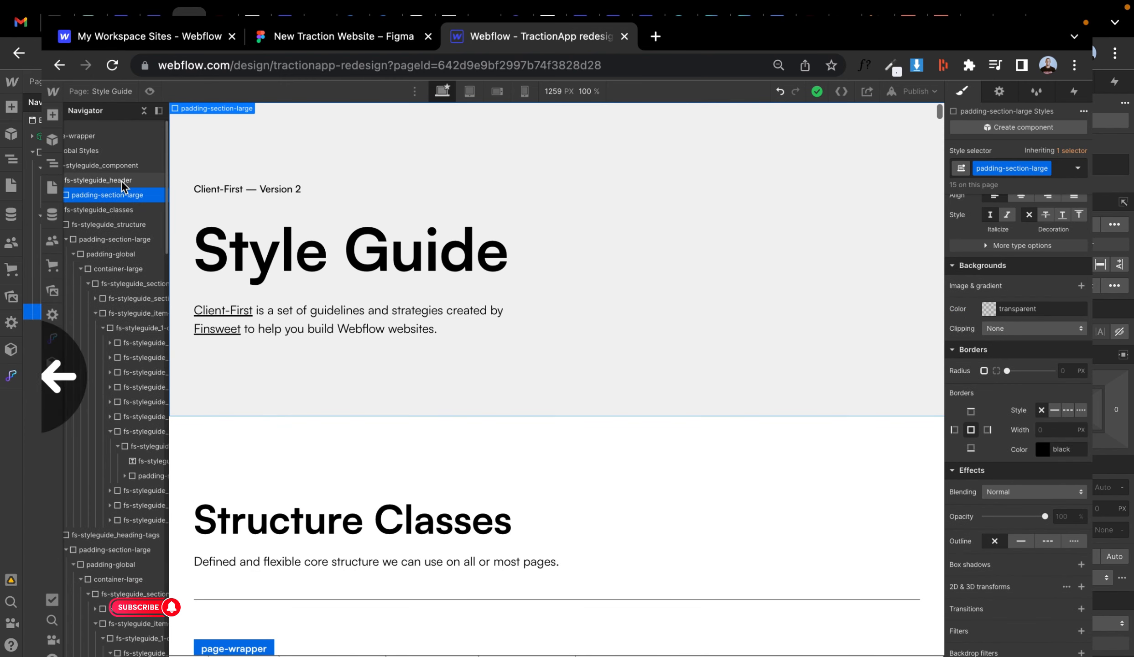
{"action": "scroll", "coordinate": [122, 180], "scroll_direction": "right", "scroll_amount": 1}
{"action": "scroll", "coordinate": [122, 180], "scroll_direction": "down", "scroll_amount": 1}
{"action": "scroll", "coordinate": [118, 171], "scroll_direction": "left", "scroll_amount": 1}
{"action": "scroll", "coordinate": [118, 171], "scroll_direction": "up", "scroll_amount": 1}
{"action": "left_click", "coordinate": [109, 128]}
{"action": "left_click", "coordinate": [68, 245]}
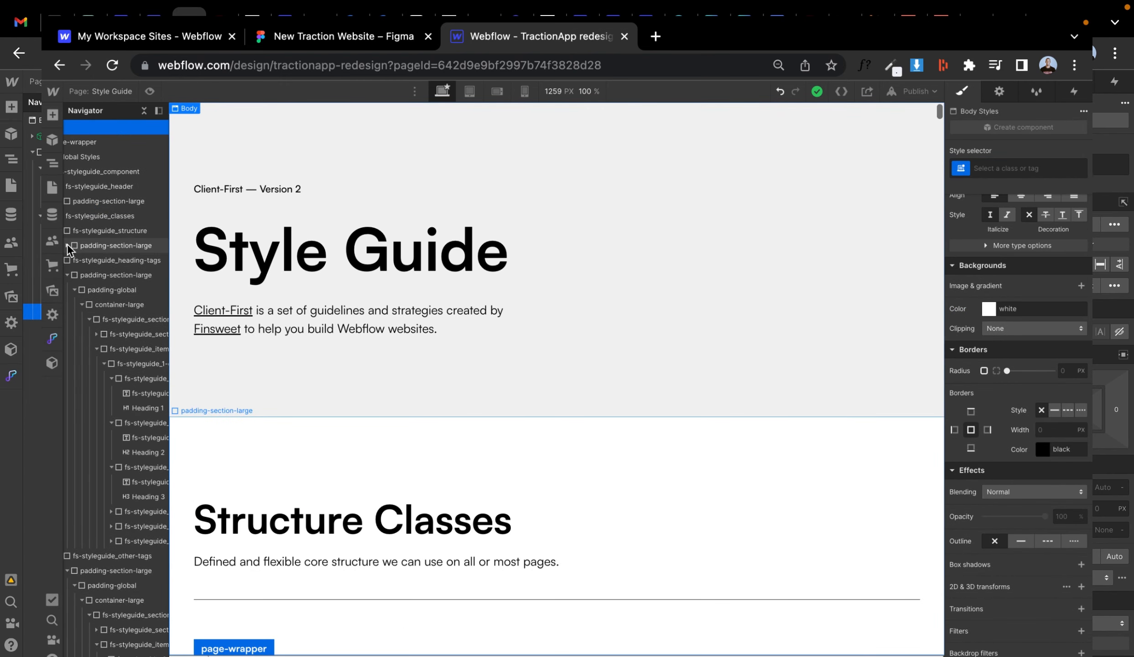
{"action": "left_click", "coordinate": [68, 276]}
{"action": "left_click", "coordinate": [68, 305]}
{"action": "scroll", "coordinate": [124, 172], "scroll_direction": "left", "scroll_amount": 1}
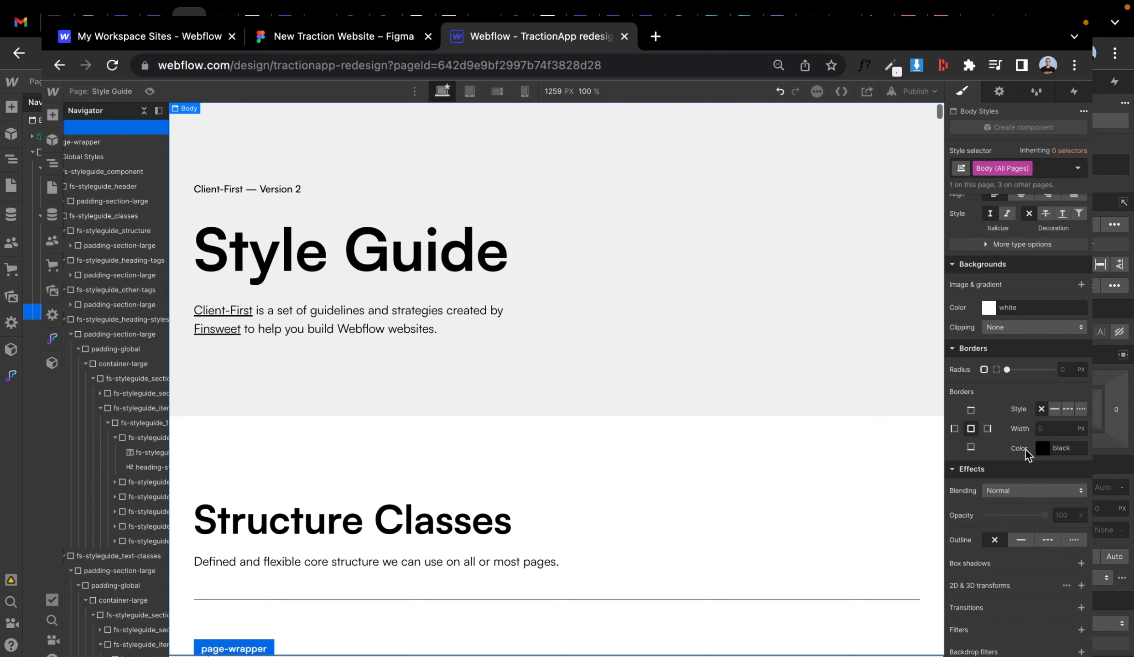
{"action": "scroll", "coordinate": [1028, 424], "scroll_direction": "up", "scroll_amount": 10}
{"action": "scroll", "coordinate": [1033, 407], "scroll_direction": "down", "scroll_amount": 4}
{"action": "left_click", "coordinate": [1021, 452]}
{"action": "key", "text": "ctrl+v"}
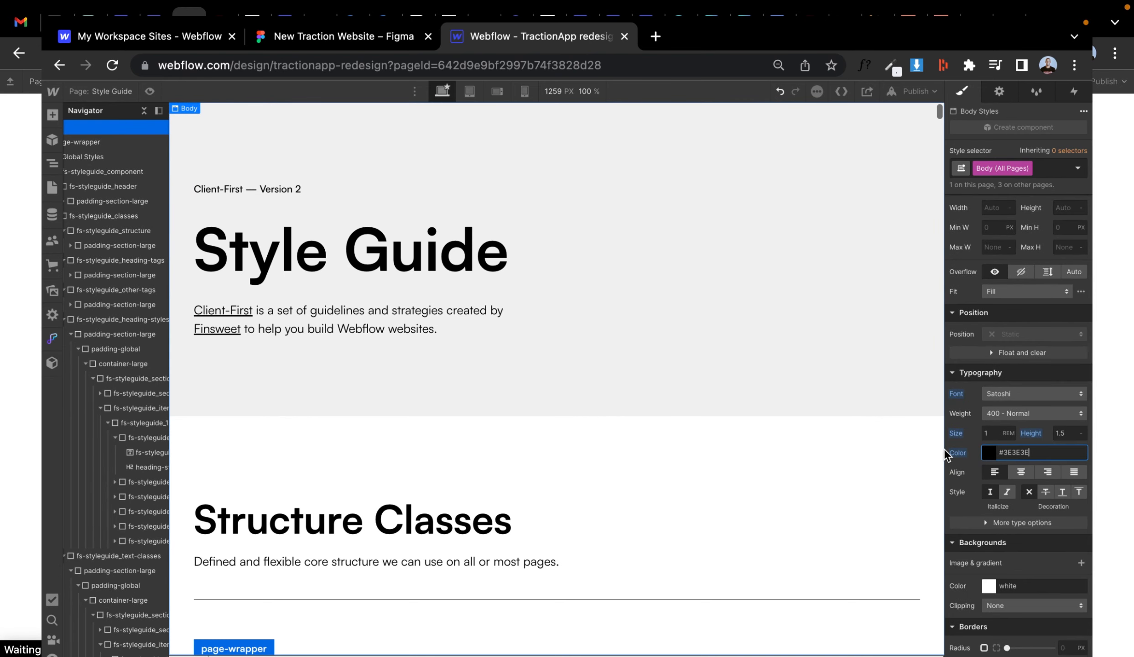
- Review the style guide's other HTML tags and heading styles, comparing them with the Figma hero heading
{"action": "scroll", "coordinate": [713, 352], "scroll_direction": "down", "scroll_amount": 1}
{"action": "scroll", "coordinate": [714, 356], "scroll_direction": "down", "scroll_amount": 15}
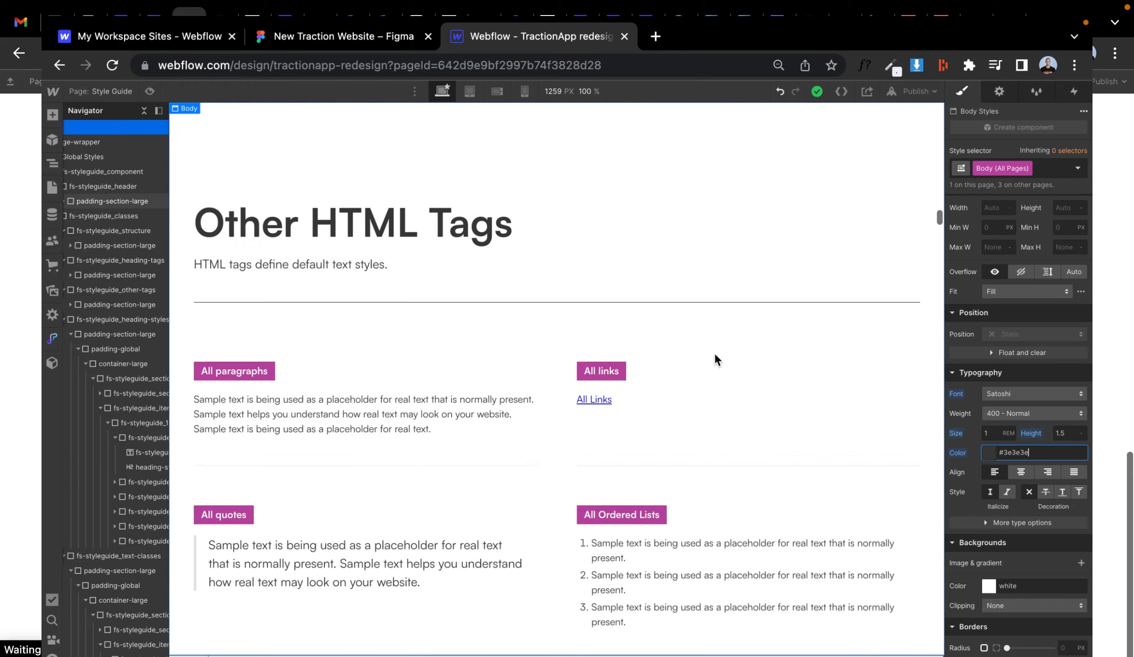
{"action": "left_click", "coordinate": [544, 358]}
{"action": "scroll", "coordinate": [1014, 511], "scroll_direction": "down", "scroll_amount": 3}
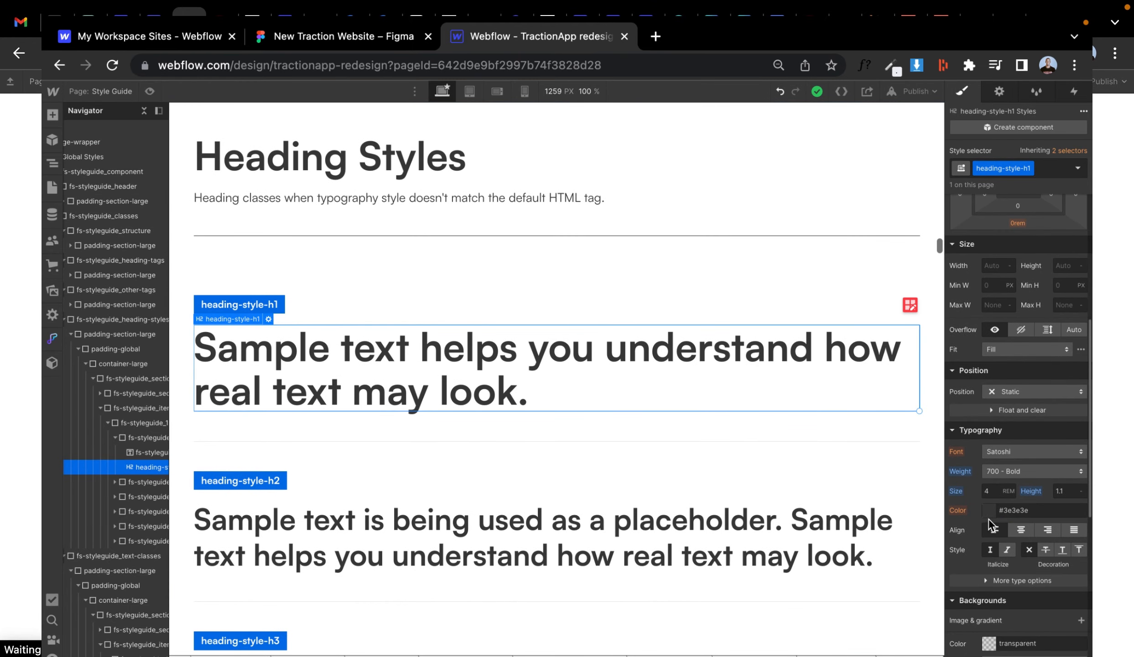
{"action": "left_click", "coordinate": [315, 42]}
{"action": "scroll", "coordinate": [420, 228], "scroll_direction": "down", "scroll_amount": 3}
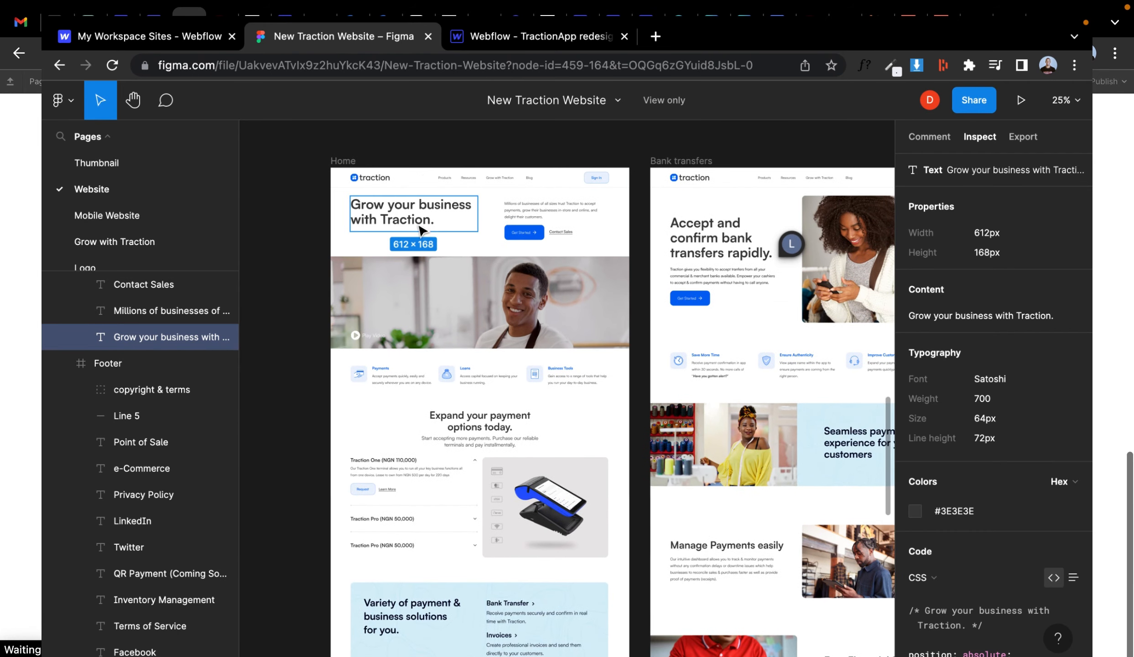
- Open the Home page and delete the Client-First starter message component from main-wrapper
{"action": "left_click", "coordinate": [481, 46]}
{"action": "left_click", "coordinate": [55, 188]}
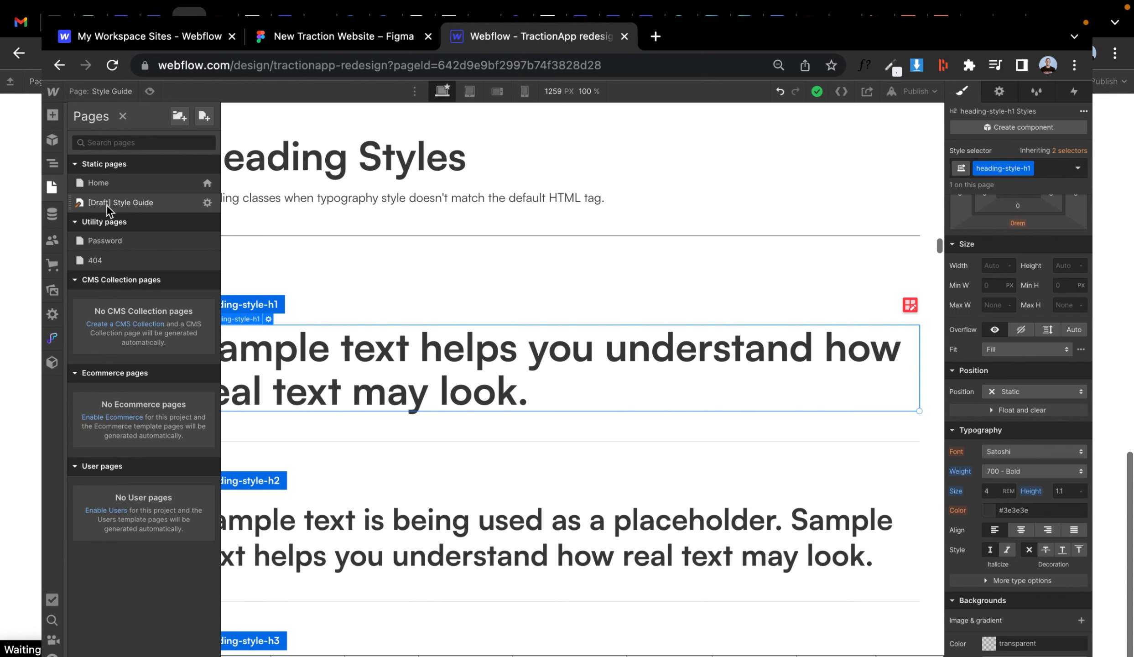
{"action": "left_click", "coordinate": [101, 184]}
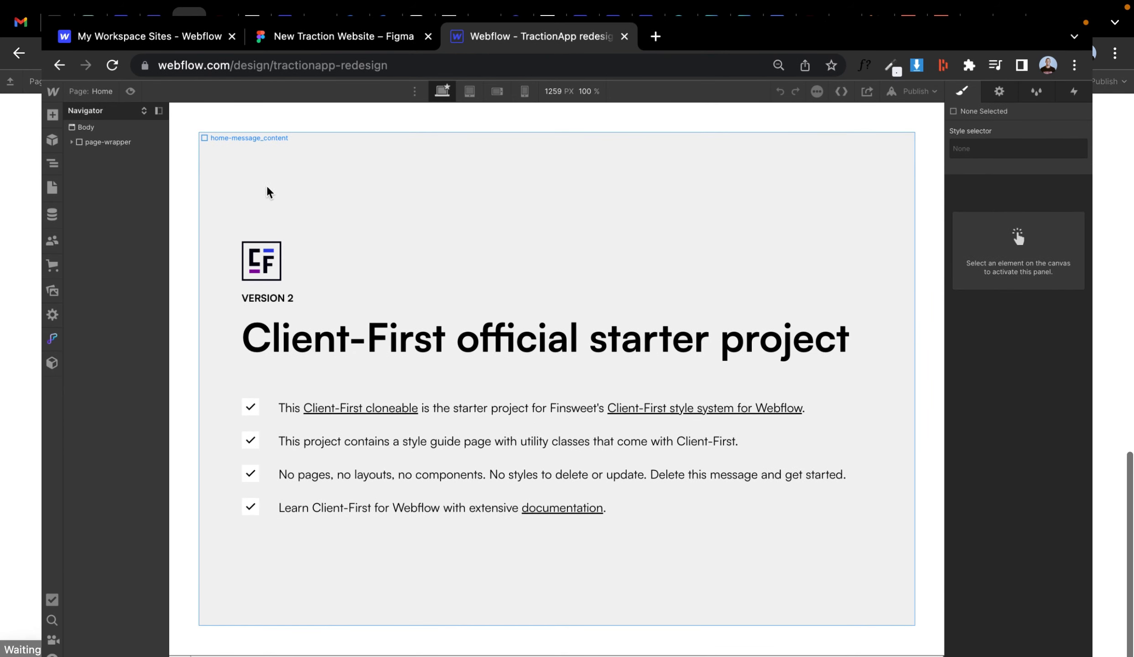
{"action": "left_click", "coordinate": [268, 191]}
{"action": "left_click", "coordinate": [114, 190]}
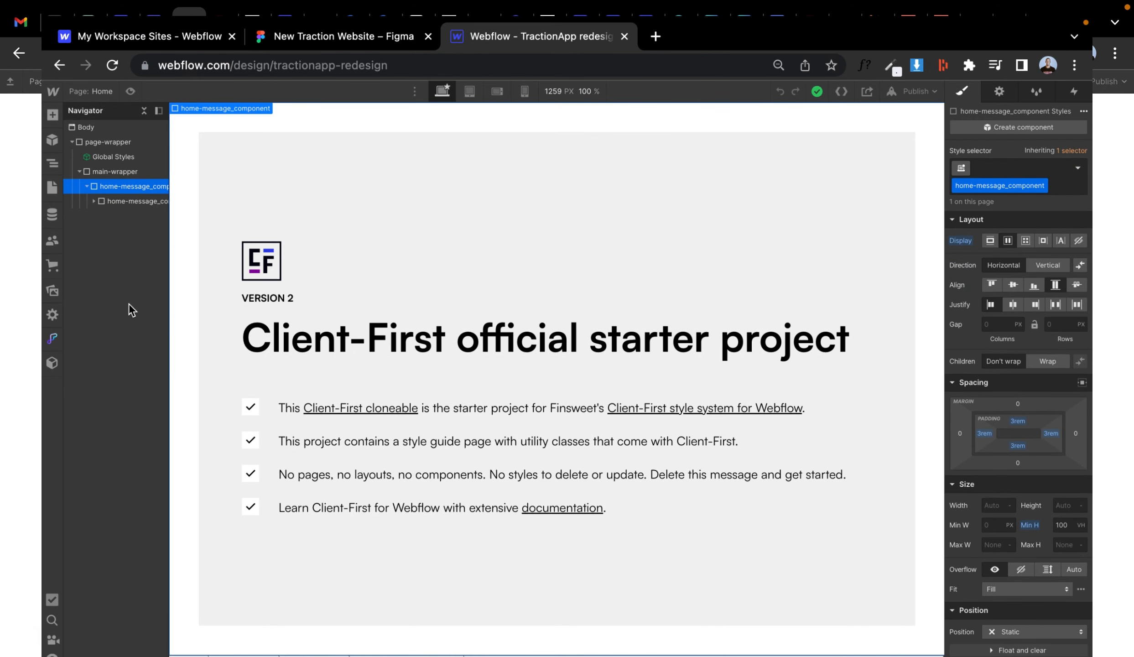
{"action": "key", "text": "Delete"}
- Add a Div Block inside main-wrapper and give it the new class section_home-hero
{"action": "left_click", "coordinate": [105, 176]}
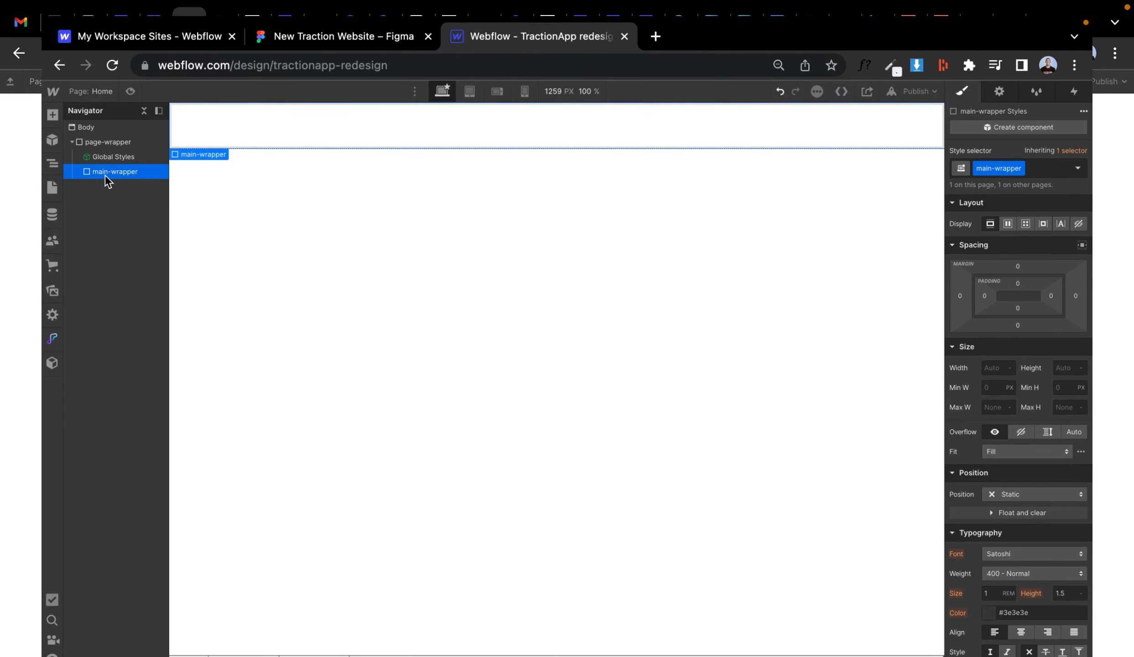
{"action": "key", "text": "super+e"}
{"action": "type", "text": "div"}
{"action": "key", "text": "Return"}
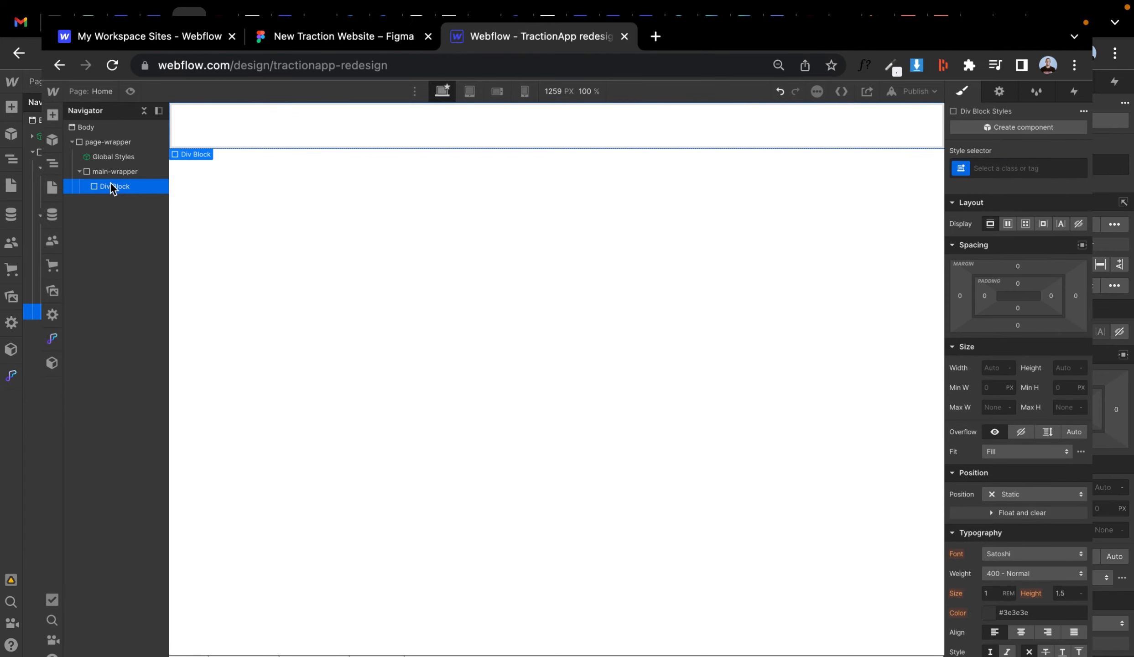
{"action": "left_click", "coordinate": [1012, 168]}
{"action": "type", "text": "section"}
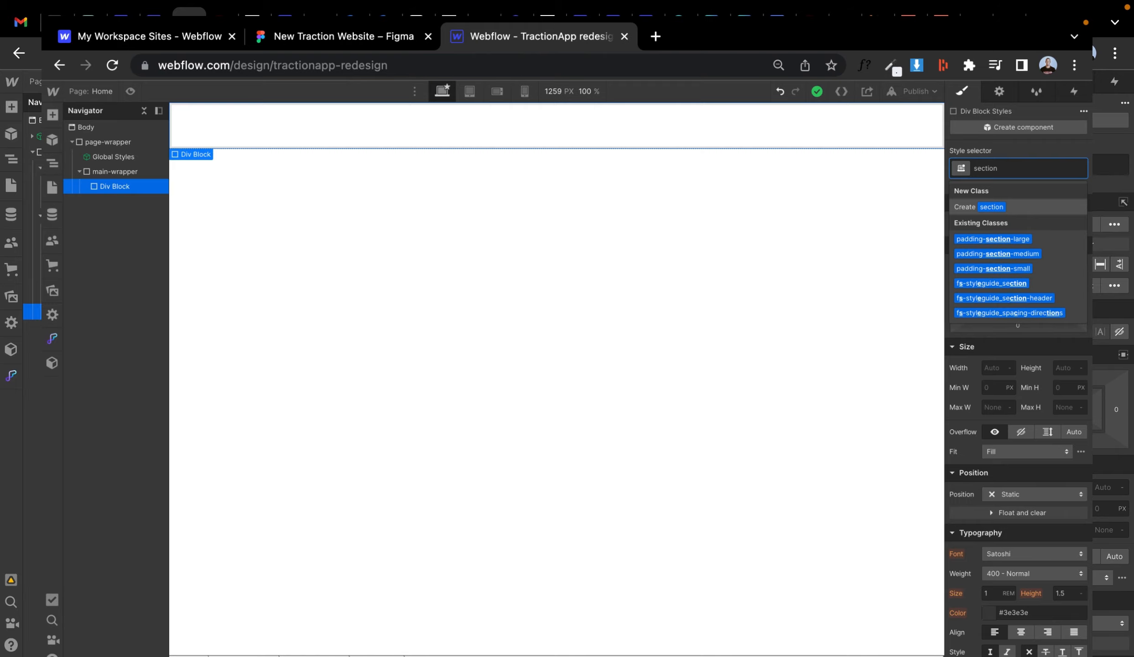
{"action": "type", "text": "_home-hero"}
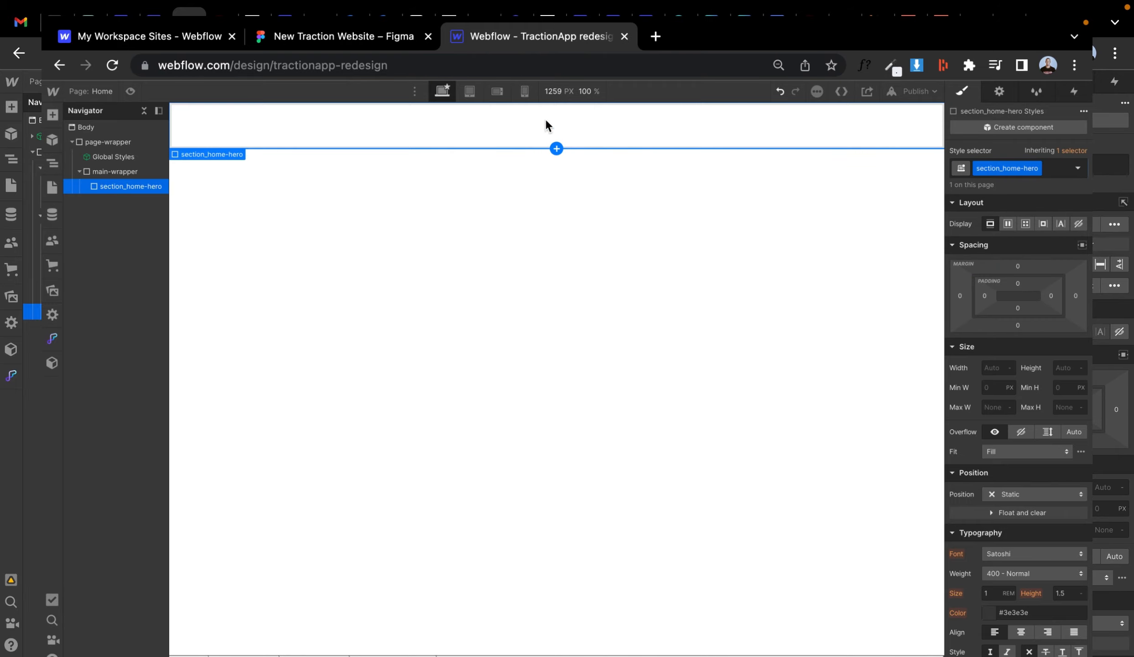
{"action": "key", "text": "ctrl+shift+Tab"}
{"action": "scroll", "coordinate": [417, 176], "scroll_direction": "up", "scroll_amount": 5}
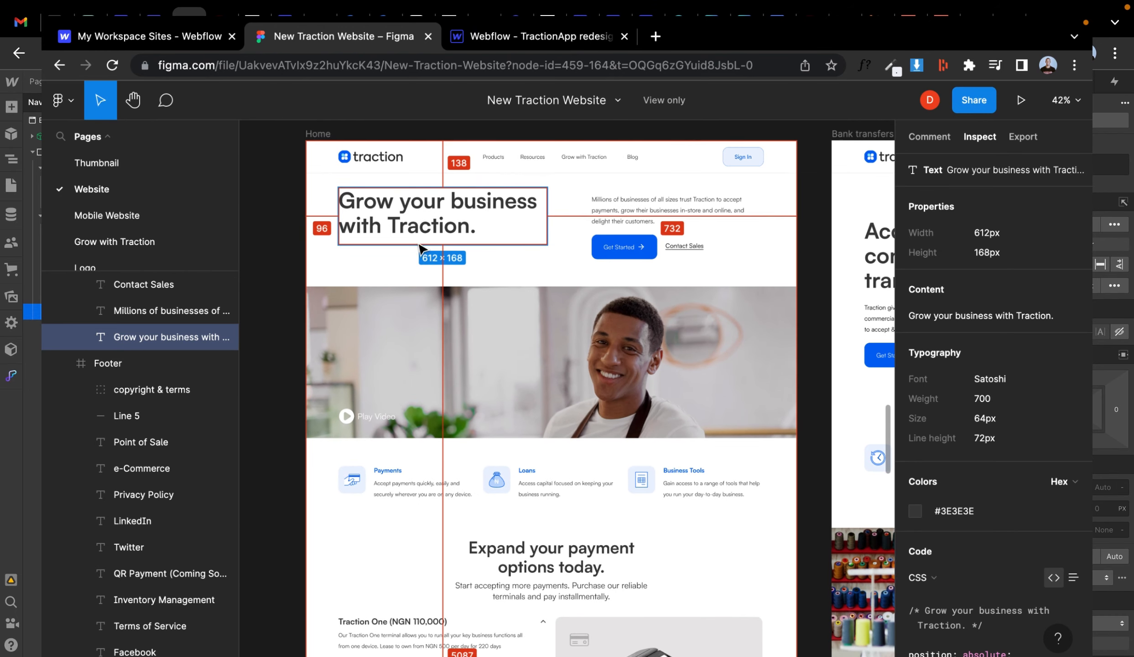
{"action": "left_click", "coordinate": [534, 36]}
- Change the section_home-hero element's tag to Section
{"action": "left_click", "coordinate": [999, 91]}
{"action": "left_click", "coordinate": [999, 173]}
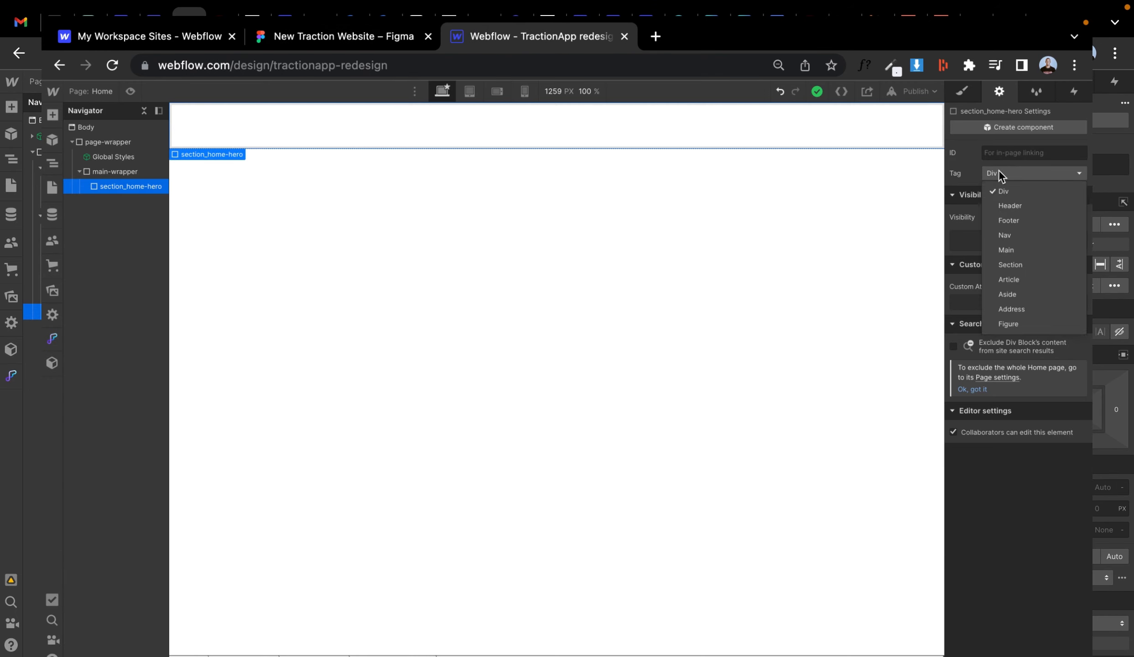
{"action": "left_click", "coordinate": [1003, 266]}
{"action": "left_click", "coordinate": [964, 92]}
- Add a Div Block inside section_home-hero with the padding-global class
{"action": "key", "text": "super+e"}
{"action": "type", "text": "div"}
{"action": "key", "text": "Return"}
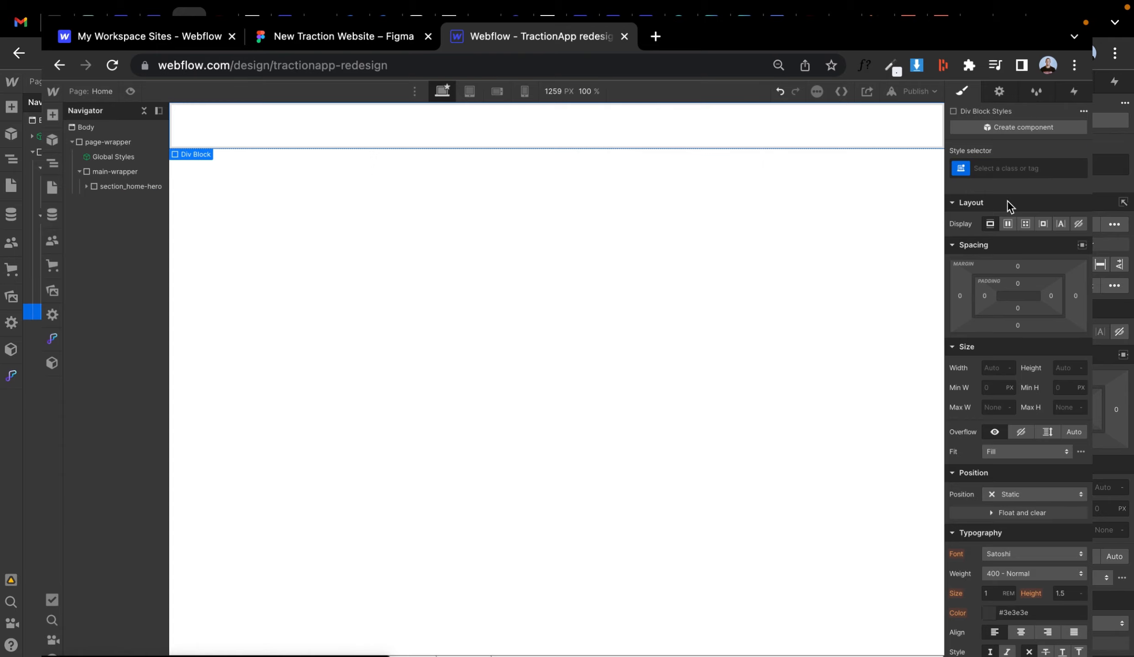
{"action": "left_click", "coordinate": [1007, 169]}
{"action": "type", "text": "paddingl"}
{"action": "key", "text": "Return"}
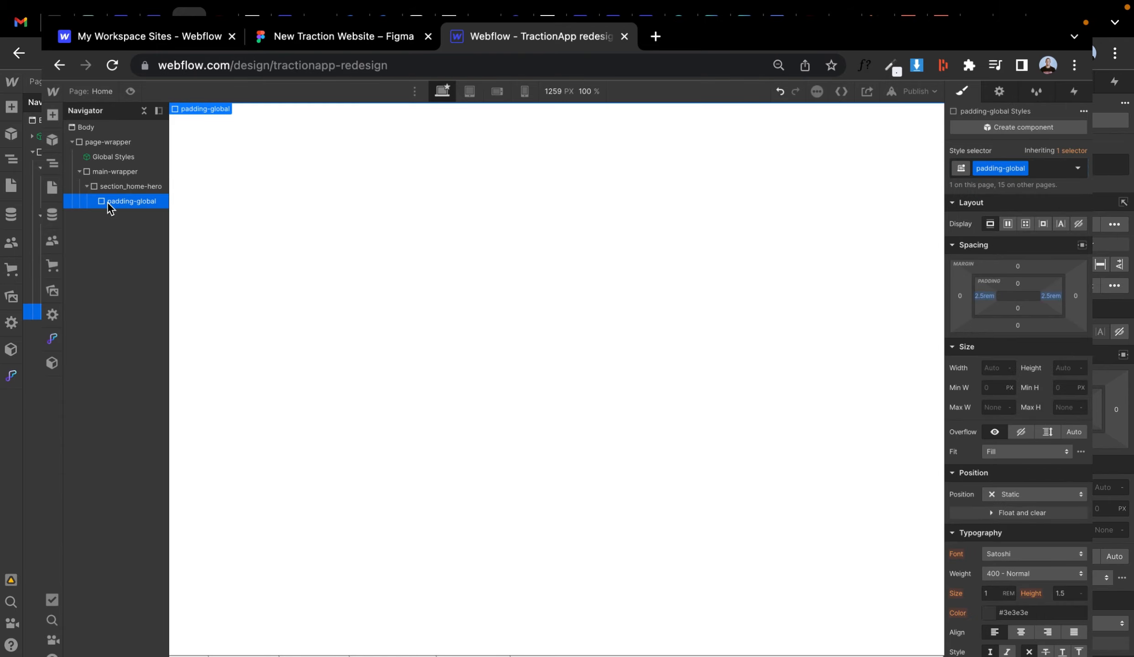
- Add a Div Block inside padding-global with the container-large class
{"action": "key", "text": "super+e"}
{"action": "type", "text": "div"}
{"action": "key", "text": "Return"}
{"action": "left_click", "coordinate": [985, 238]}
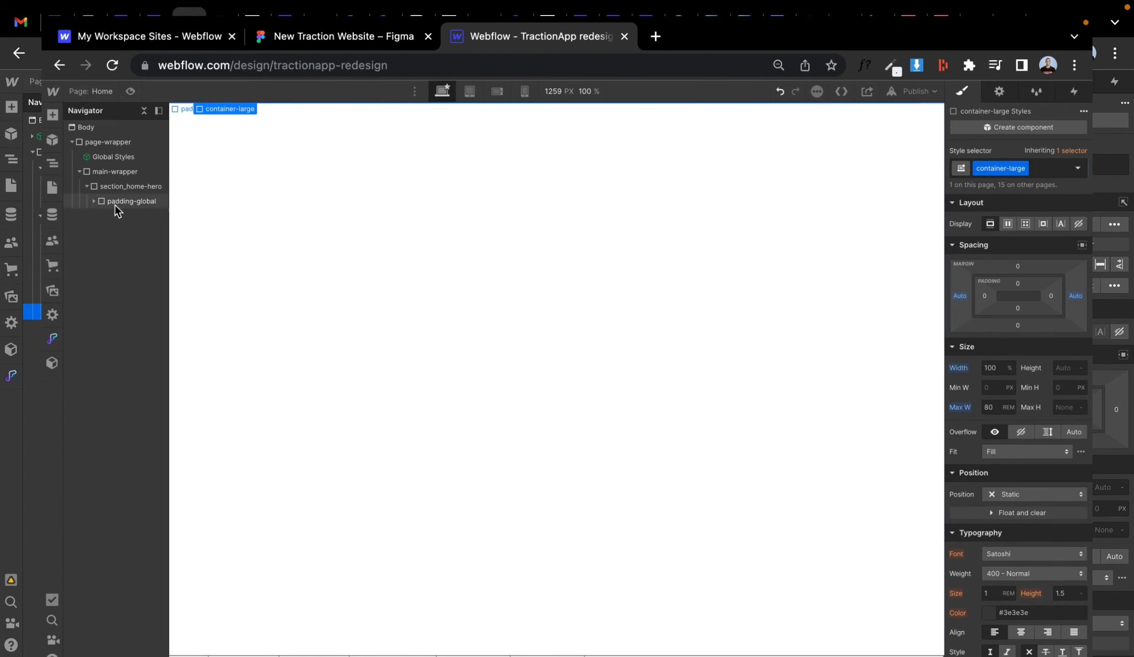
- Add a Div Block inside container-large with the padding-section-medium class
{"action": "key", "text": "super+e"}
{"action": "type", "text": "div"}
{"action": "key", "text": "Return"}
{"action": "key", "text": "super+Return"}
{"action": "type", "text": "padd"}
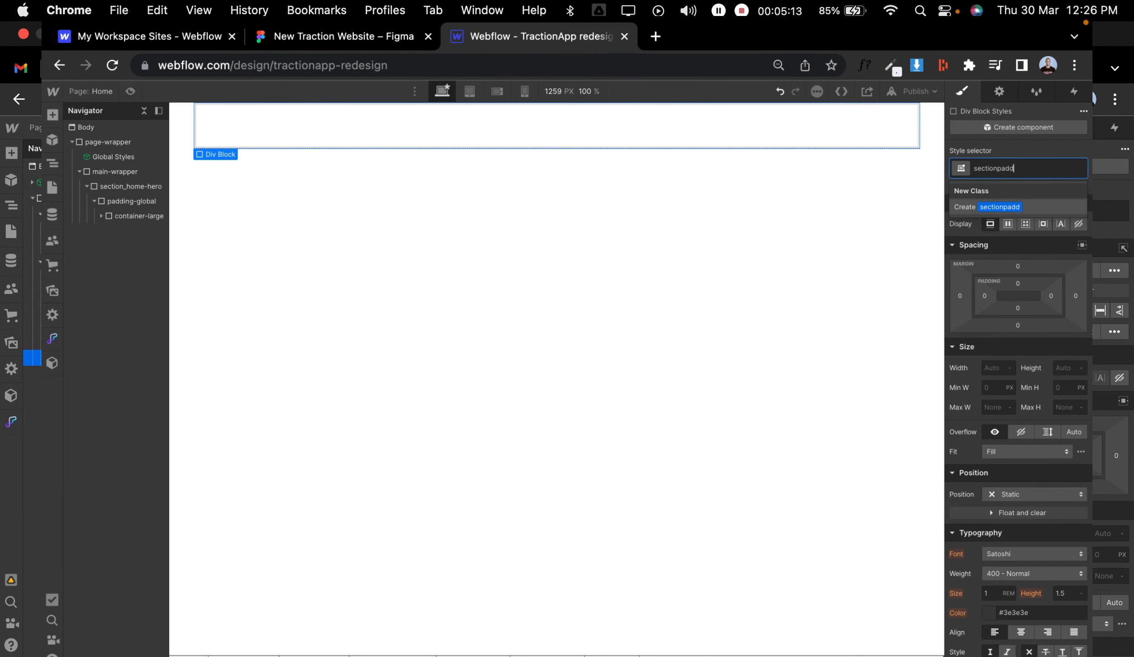
{"action": "type", "text": "adsec"}
{"action": "left_click", "coordinate": [1005, 253]}
- Add a Div Block inside padding-section-medium with the new class home-hero_content
{"action": "left_click", "coordinate": [387, 36]}
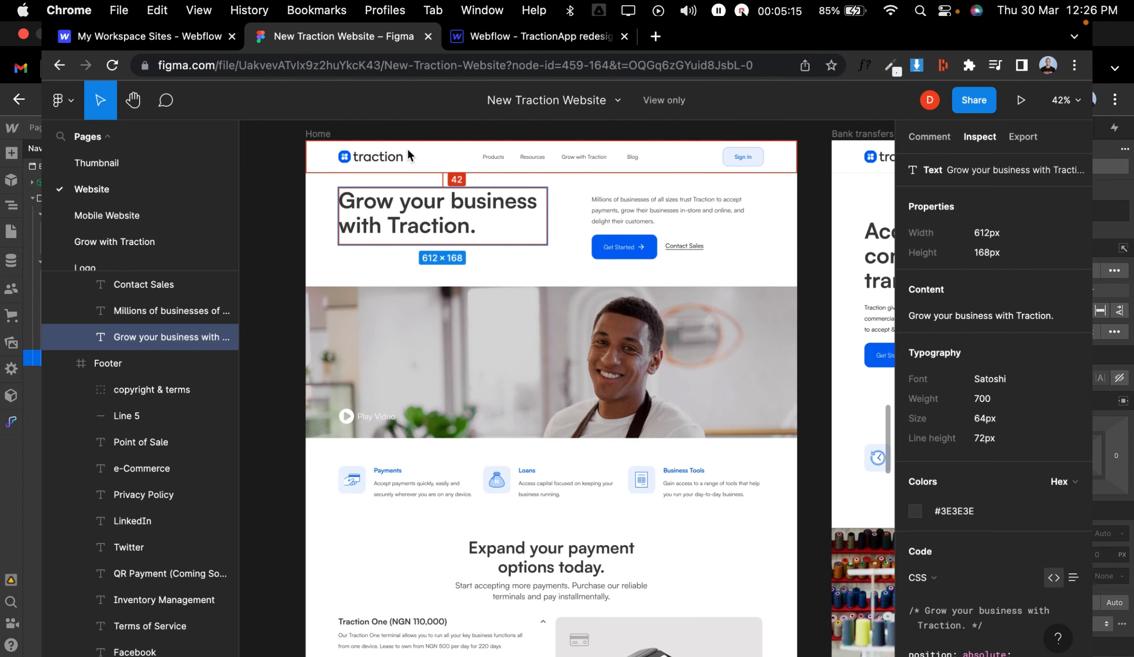
{"action": "left_click", "coordinate": [502, 37]}
{"action": "key", "text": "super+e"}
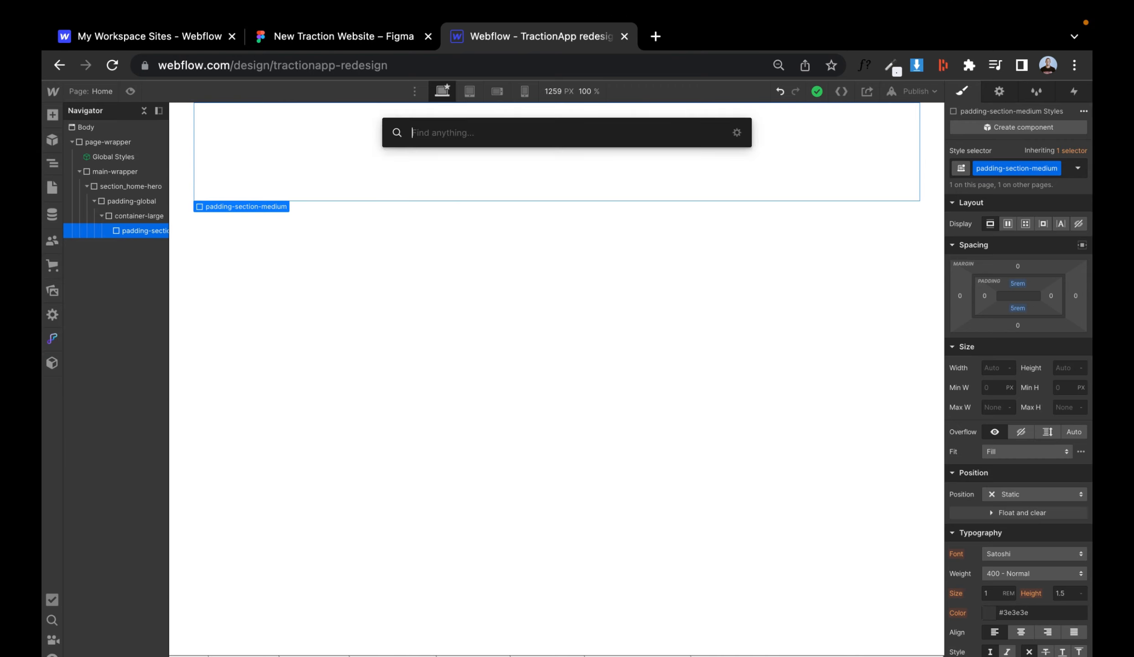
{"action": "type", "text": "div"}
{"action": "key", "text": "Return"}
{"action": "left_click", "coordinate": [1002, 168]}
{"action": "type", "text": "home-hero_"}
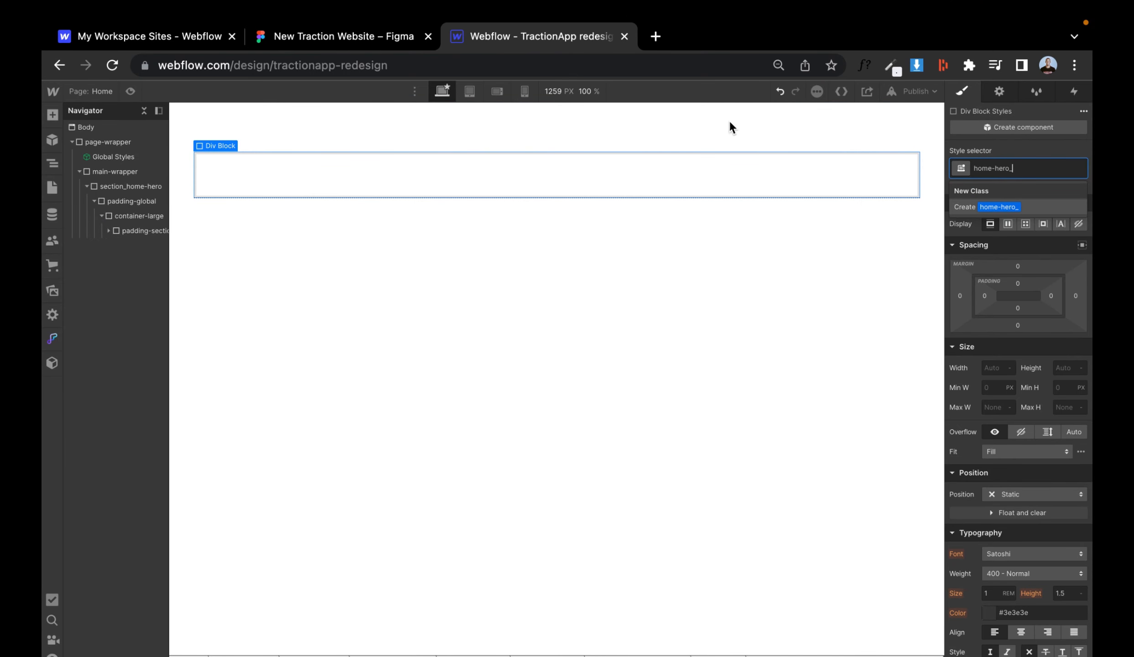
{"action": "left_click", "coordinate": [387, 37]}
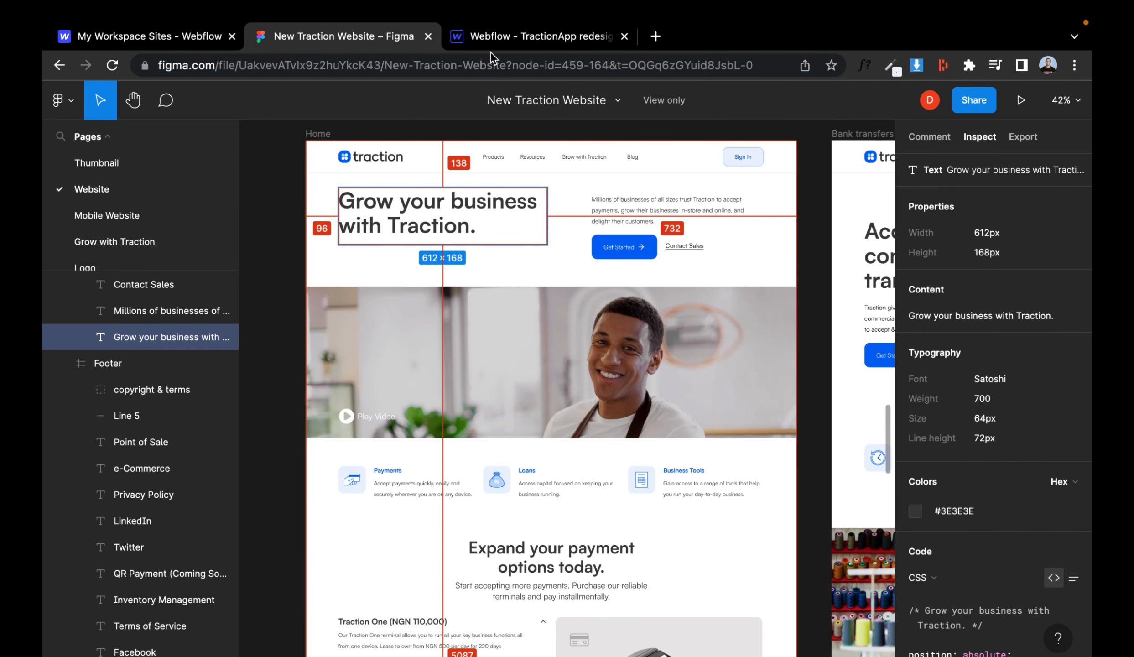
{"action": "left_click", "coordinate": [502, 37]}
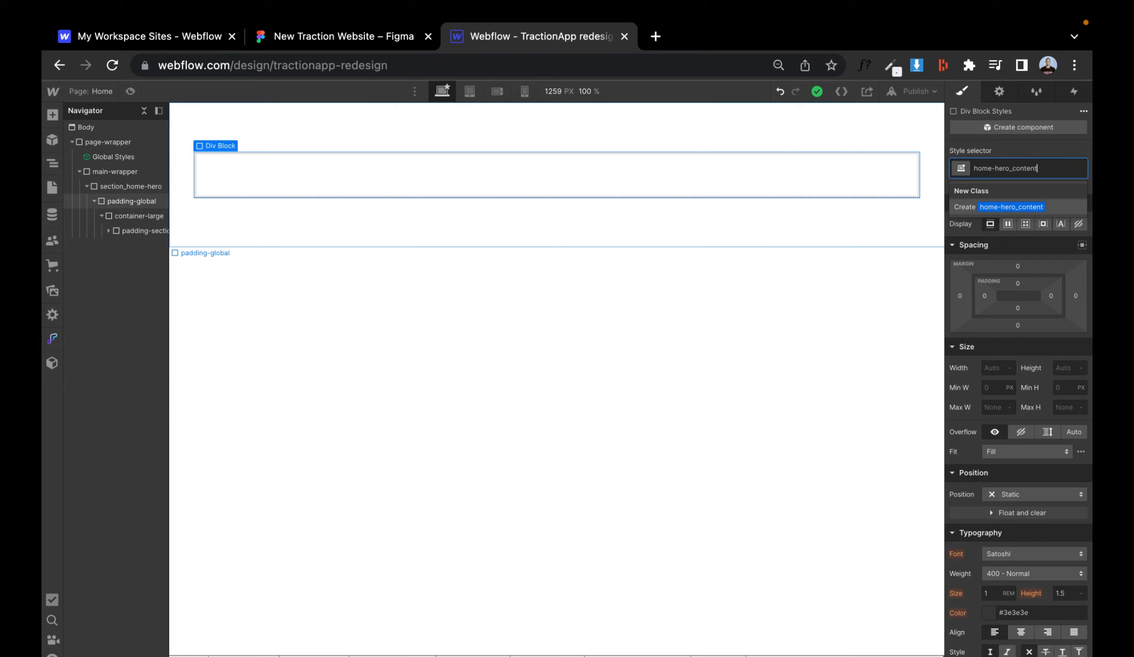
{"action": "left_click", "coordinate": [52, 187]}
{"action": "left_click", "coordinate": [52, 187]}
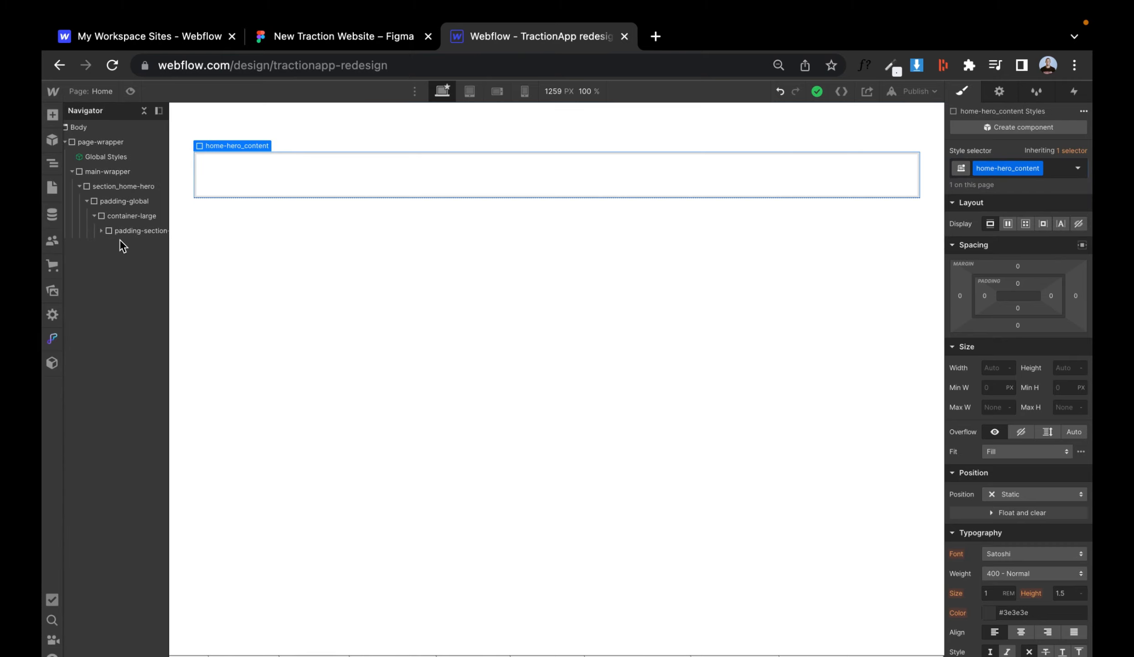
- Add a Div Block inside home-hero_content with the new class home-hero_heading
{"action": "key", "text": "super+e"}
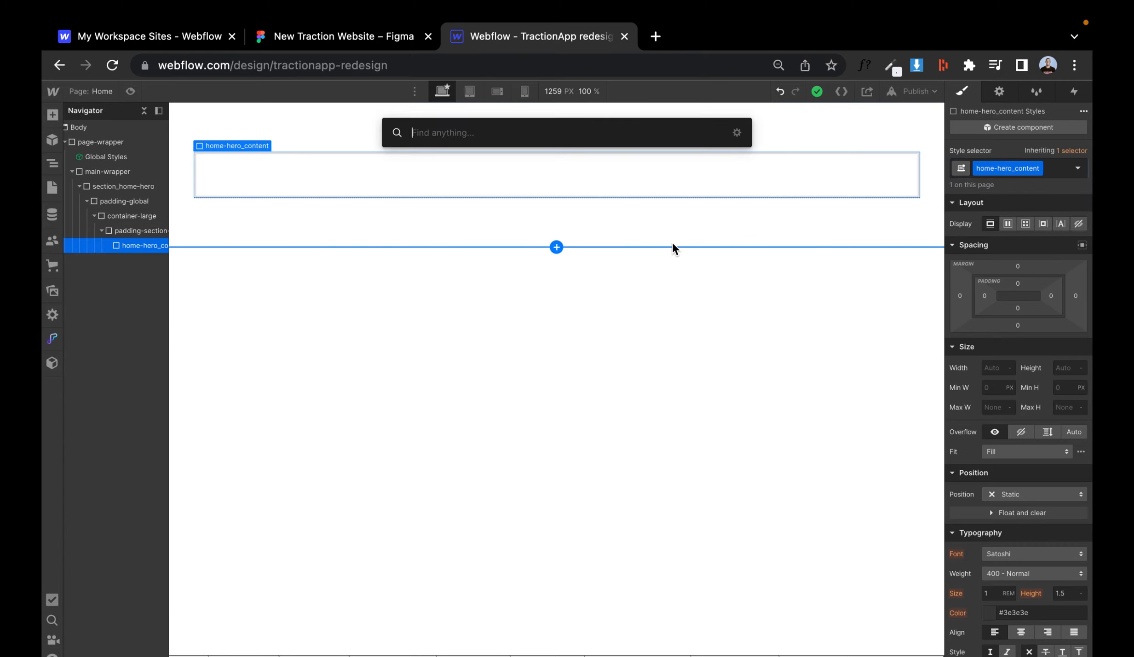
{"action": "type", "text": "div"}
{"action": "key", "text": "Return"}
{"action": "left_click", "coordinate": [1035, 167]}
{"action": "type", "text": "home-hero_heading"}
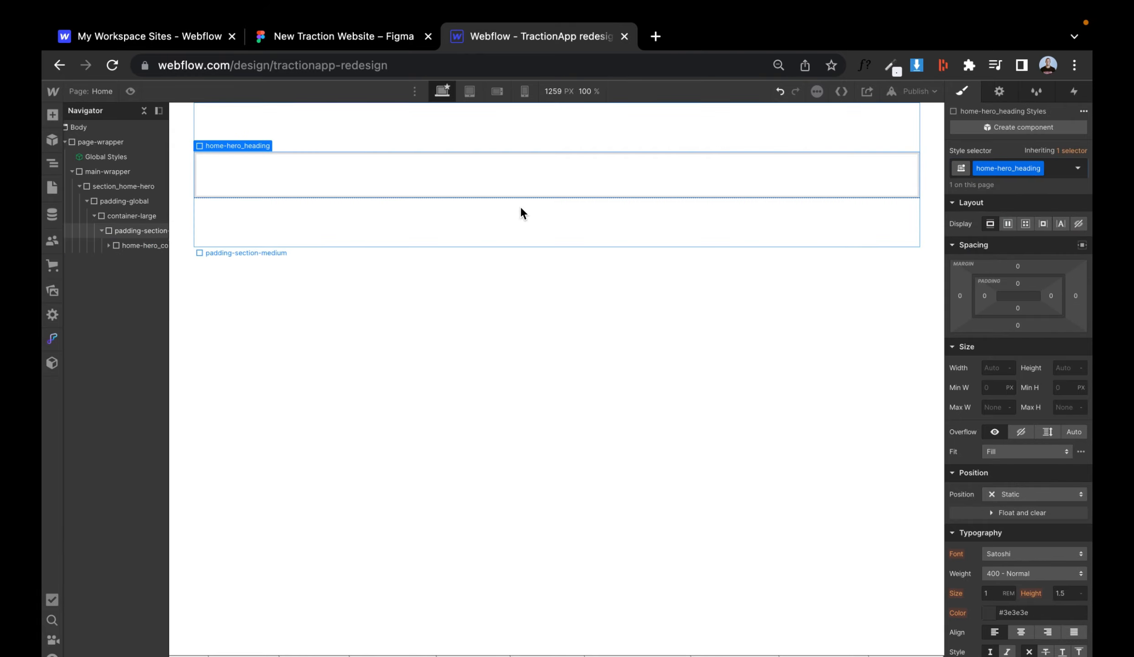
{"action": "key", "text": "super+e"}
{"action": "type", "text": "div"}
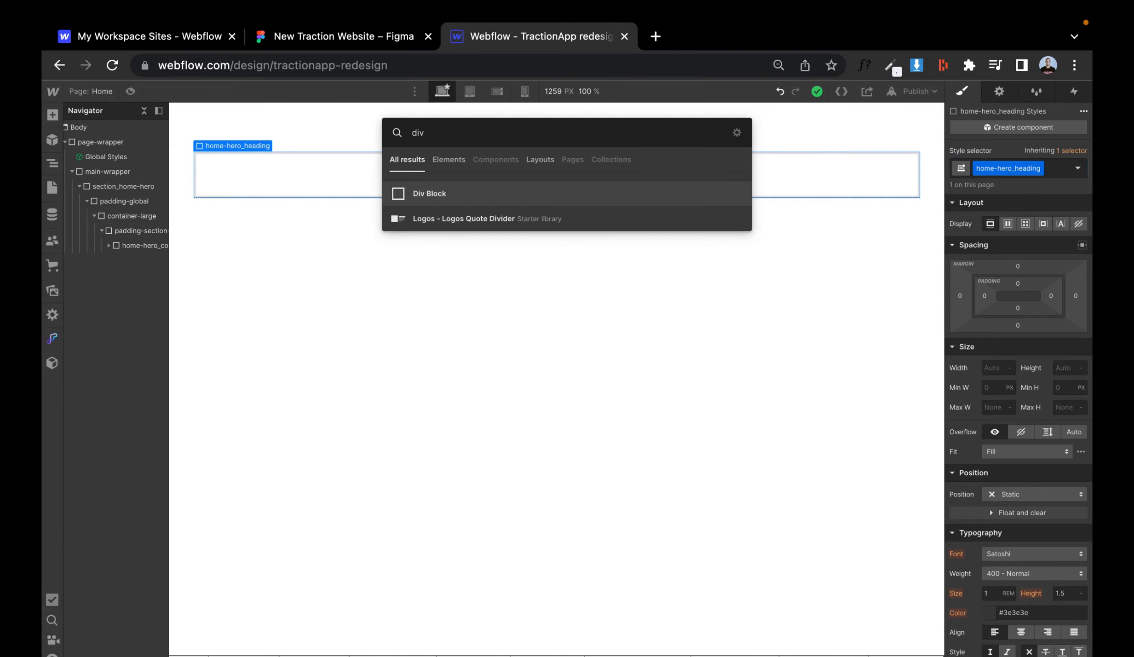
{"action": "key", "text": "Escape"}
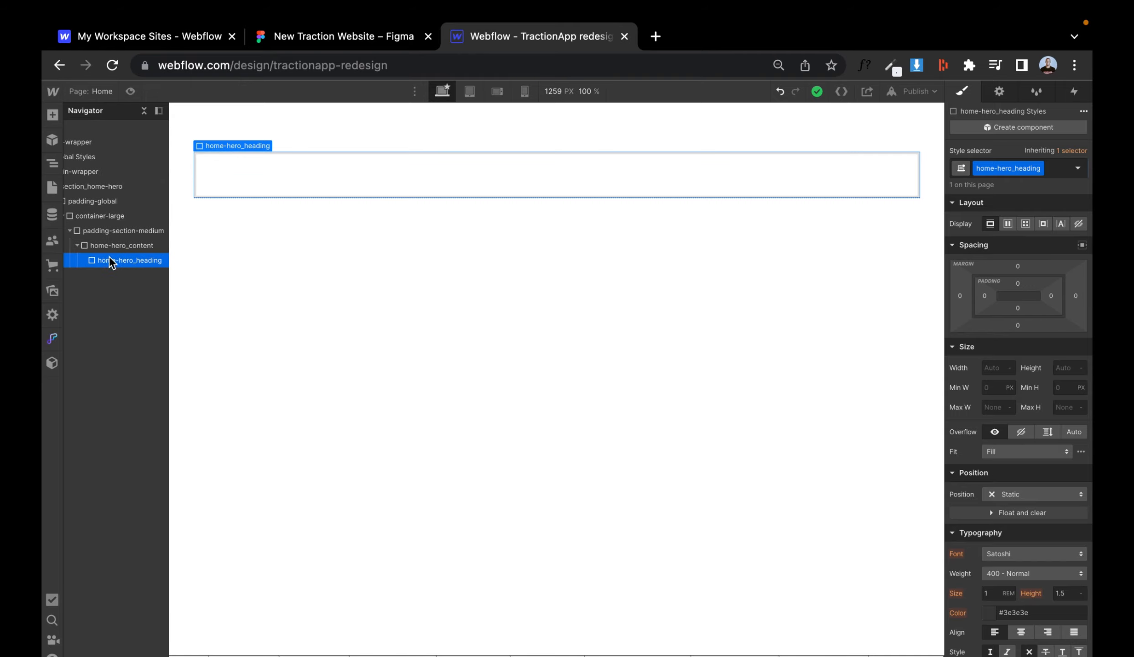
- Add a second Div Block in home-hero_content with the new class home-hero_text-wrapper
{"action": "left_click", "coordinate": [114, 249]}
{"action": "key", "text": "super+e"}
{"action": "key", "text": "Return"}
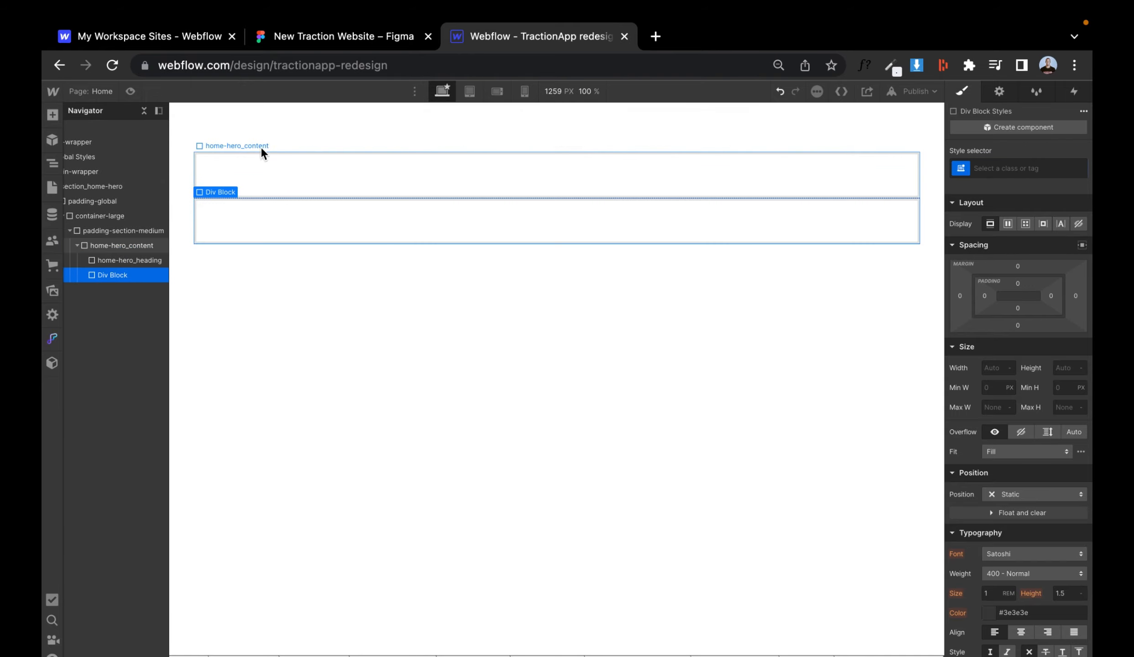
{"action": "left_click", "coordinate": [343, 43]}
{"action": "left_click", "coordinate": [506, 42]}
{"action": "left_click", "coordinate": [1048, 173]}
{"action": "type", "text": "home-h"}
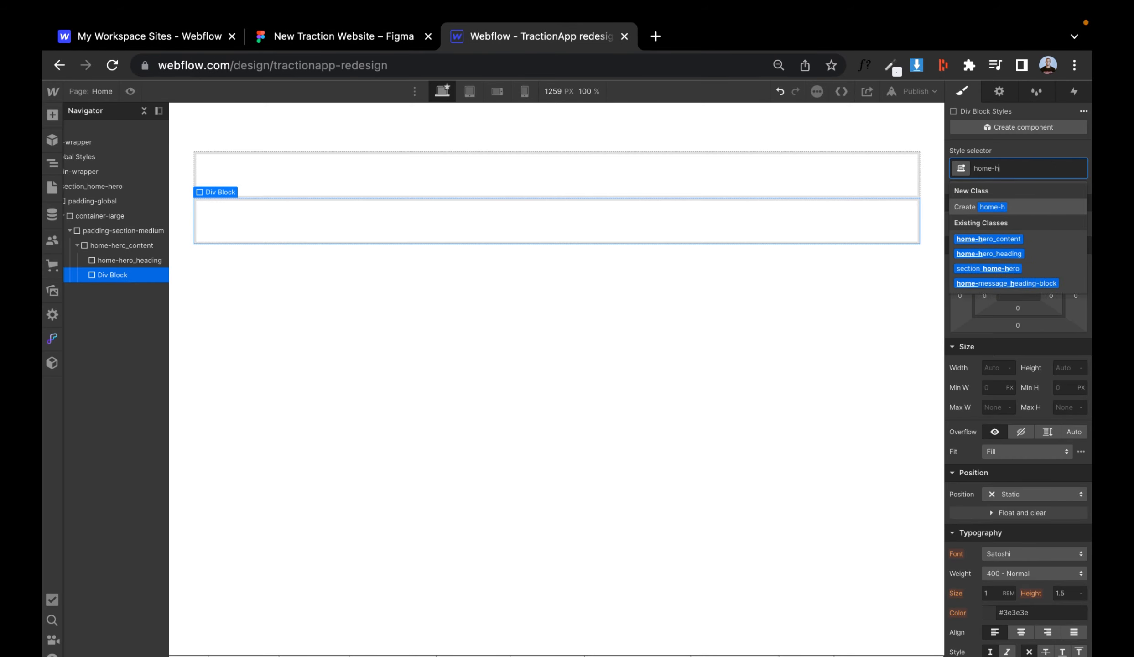
{"action": "type", "text": "ero_text"}
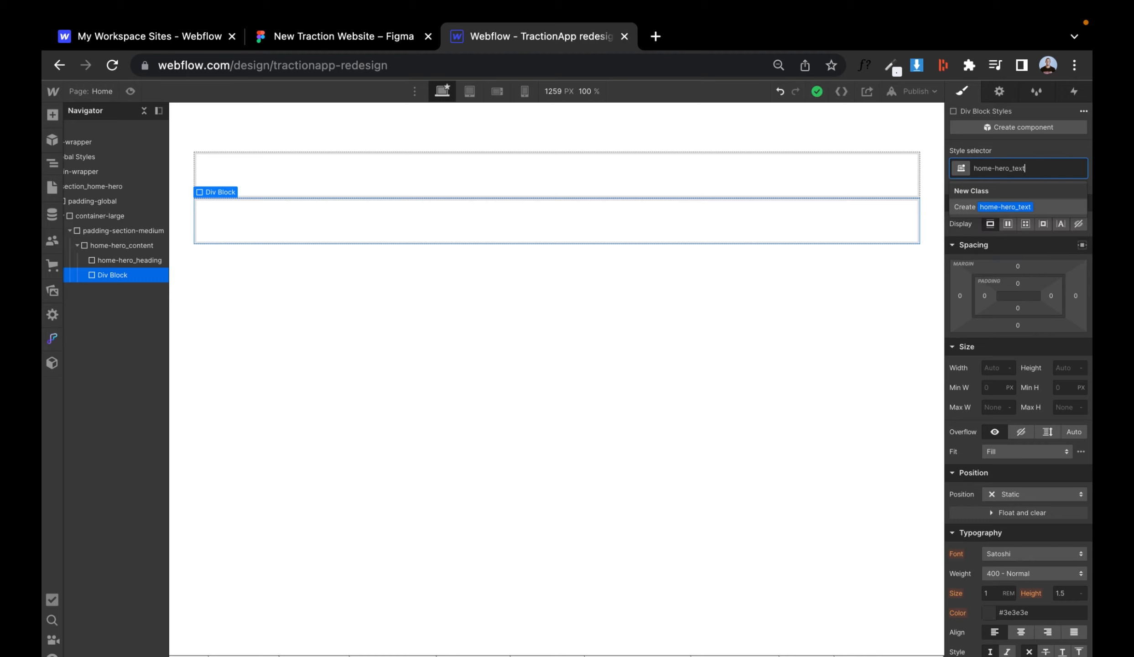
{"action": "type", "text": "-wrapper"}
{"action": "key", "text": "Return"}
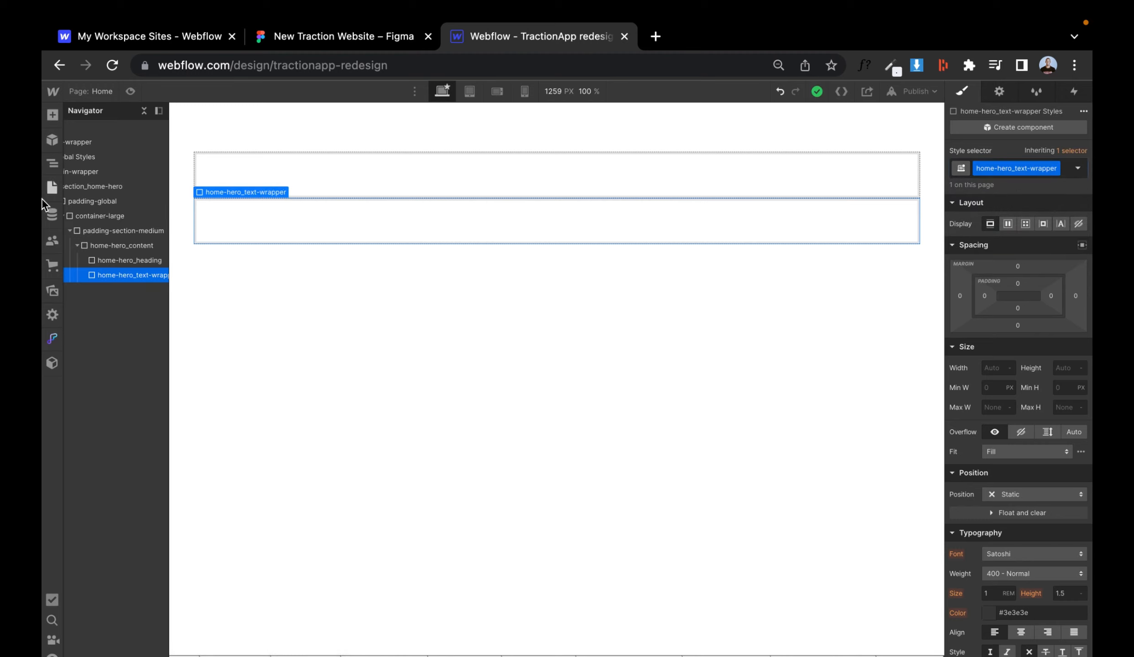
- Set home-hero_content's display to flex and insert a Heading into home-hero_heading
{"action": "left_click", "coordinate": [122, 245]}
{"action": "left_click", "coordinate": [1008, 224]}
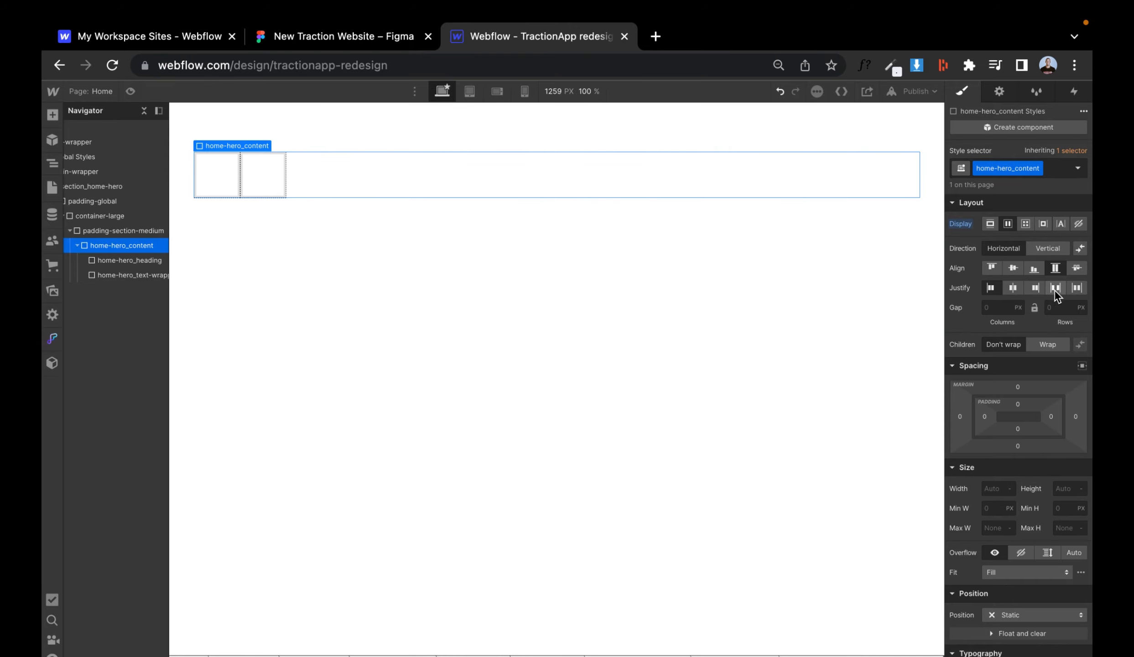
{"action": "left_click", "coordinate": [114, 262]}
{"action": "key", "text": "super+e"}
{"action": "type", "text": "head"}
{"action": "key", "text": "Return"}
- Copy the hero paragraph text from Figma and add it as a Paragraph in home-hero_text-wrapper
{"action": "left_click", "coordinate": [113, 274]}
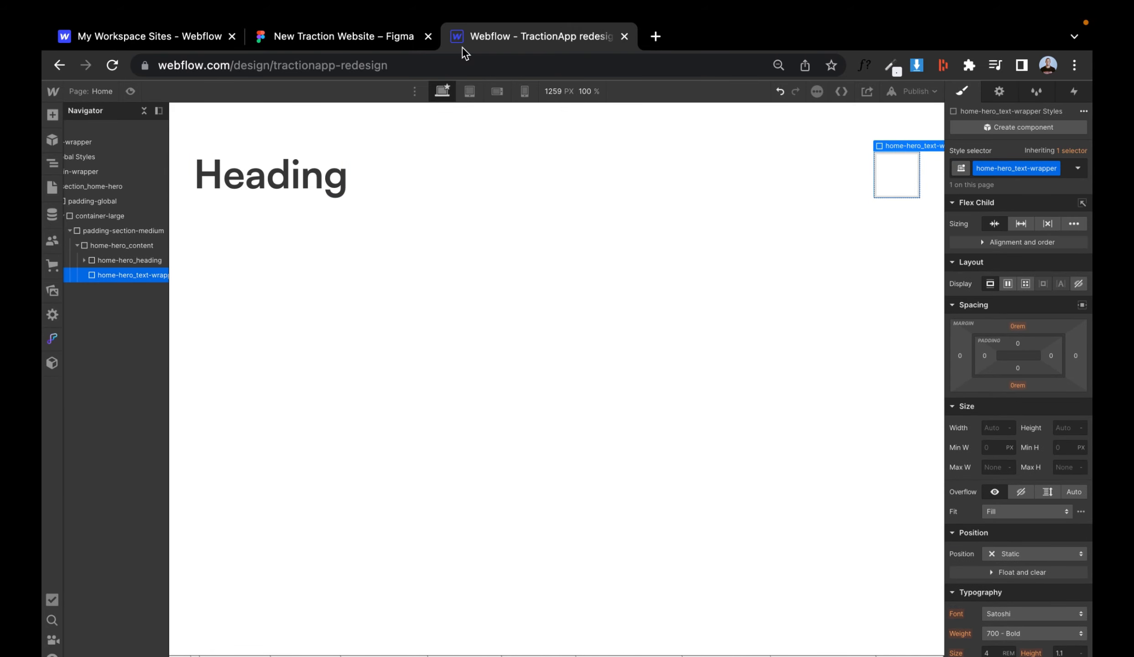
{"action": "left_click", "coordinate": [401, 40]}
{"action": "left_click", "coordinate": [622, 215]}
{"action": "left_click", "coordinate": [503, 36]}
{"action": "key", "text": "super+e"}
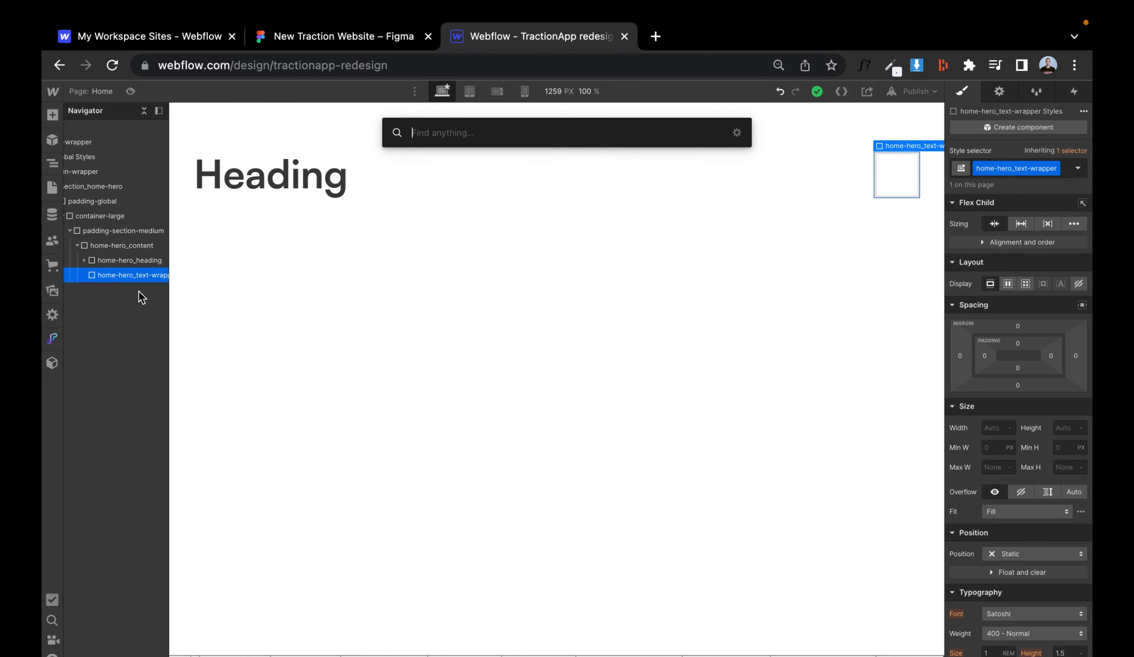
{"action": "type", "text": "tex"}
{"action": "key", "text": "BackSpace"}
{"action": "key", "text": "BackSpace"}
{"action": "key", "text": "BackSpace"}
{"action": "type", "text": "pa"}
{"action": "key", "text": "Return"}
{"action": "double_click", "coordinate": [420, 178]}
{"action": "key", "text": "super+a"}
{"action": "type", "text": "Millions of businesses of all sizes trust Traction to accept payments, grow their businesses in-store and online, and delight their customers."}
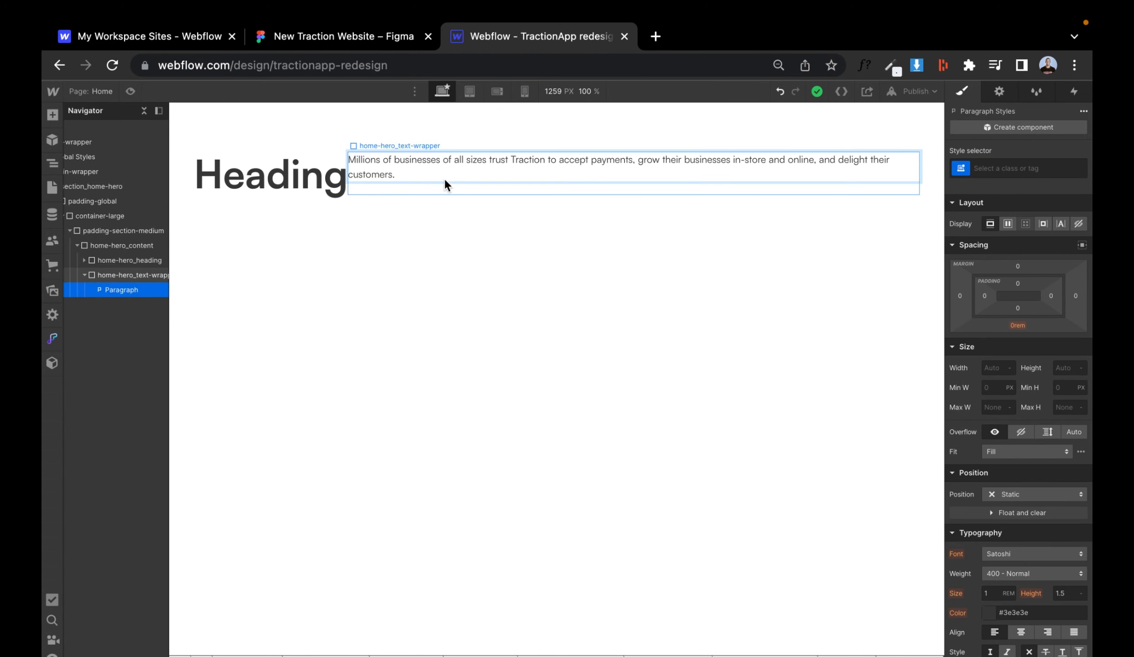
- Copy the hero heading text from Figma and replace the Webflow heading with "Grow your business with Traction."
{"action": "left_click", "coordinate": [301, 39]}
{"action": "scroll", "coordinate": [136, 287], "scroll_direction": "up", "scroll_amount": 3}
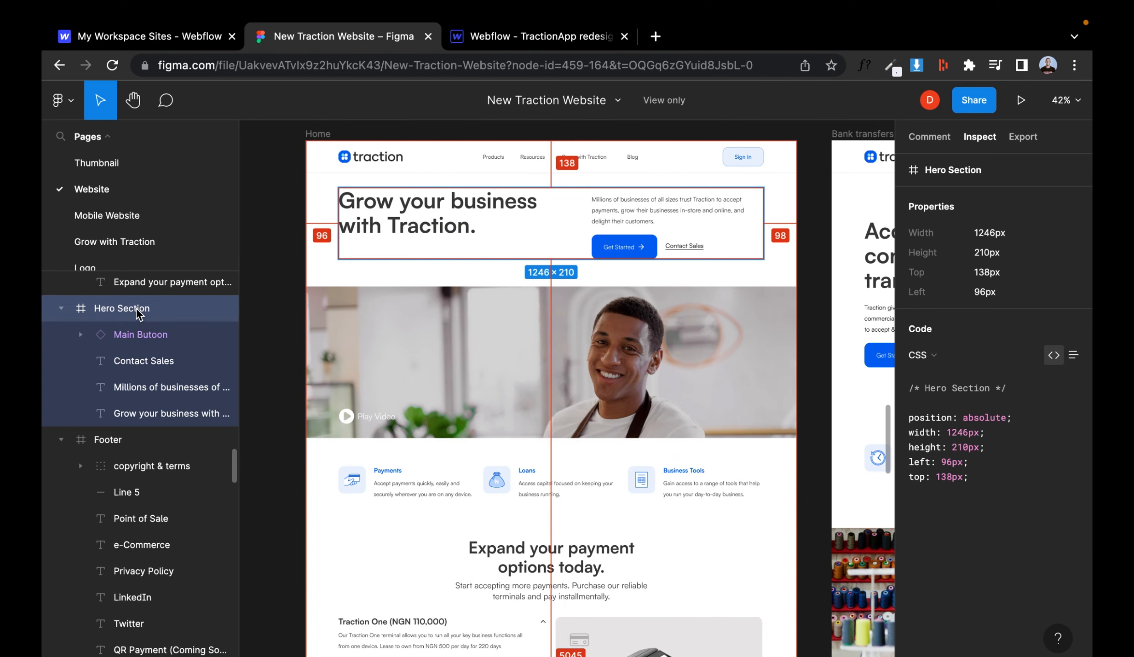
{"action": "left_click", "coordinate": [487, 39]}
{"action": "left_click", "coordinate": [402, 39]}
{"action": "left_click", "coordinate": [401, 202]}
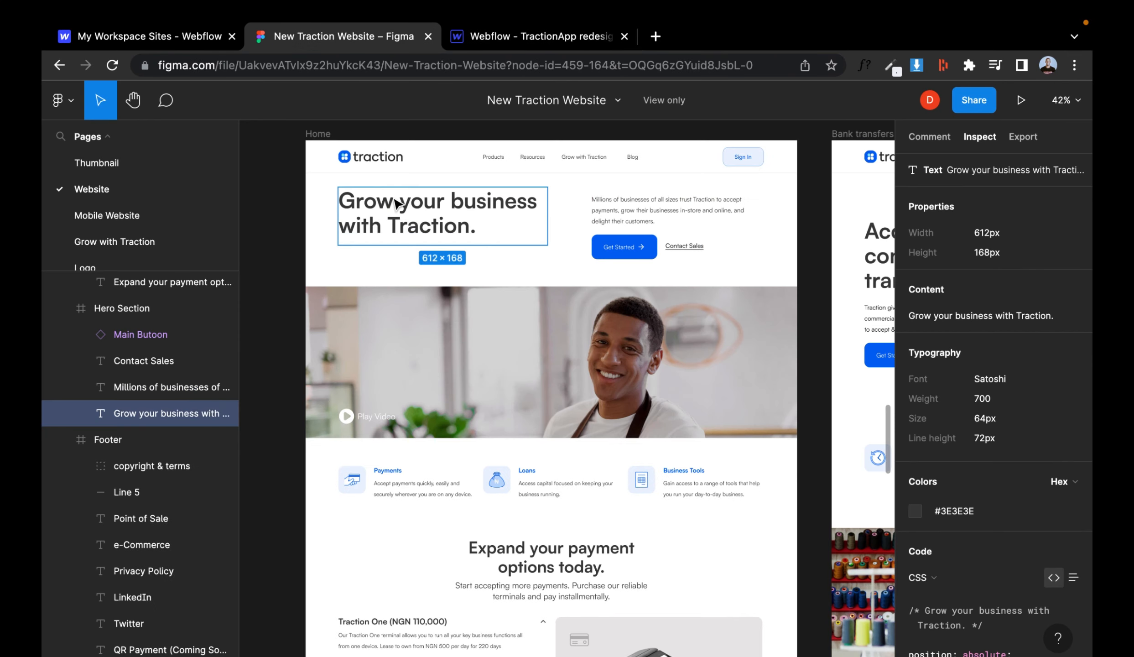
{"action": "left_click", "coordinate": [483, 38]}
{"action": "double_click", "coordinate": [272, 179]}
{"action": "type", "text": "Grow your business with Traction."}
{"action": "left_click", "coordinate": [590, 223]}
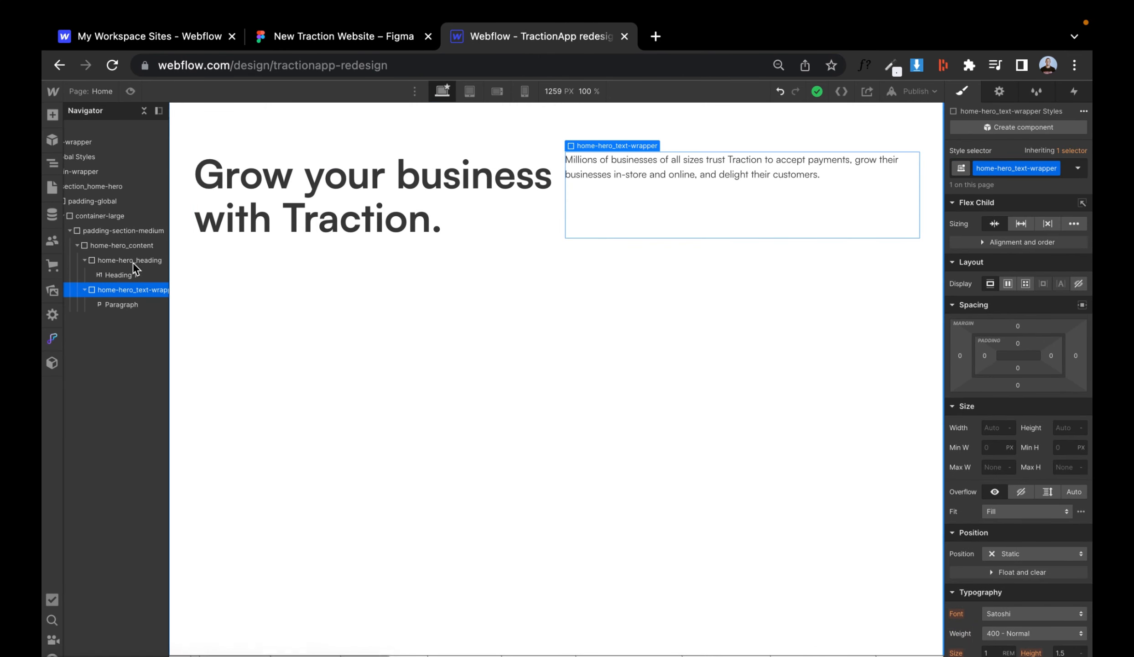
- Set home-hero_content's flex gap to 4 rem
{"action": "left_click", "coordinate": [122, 245]}
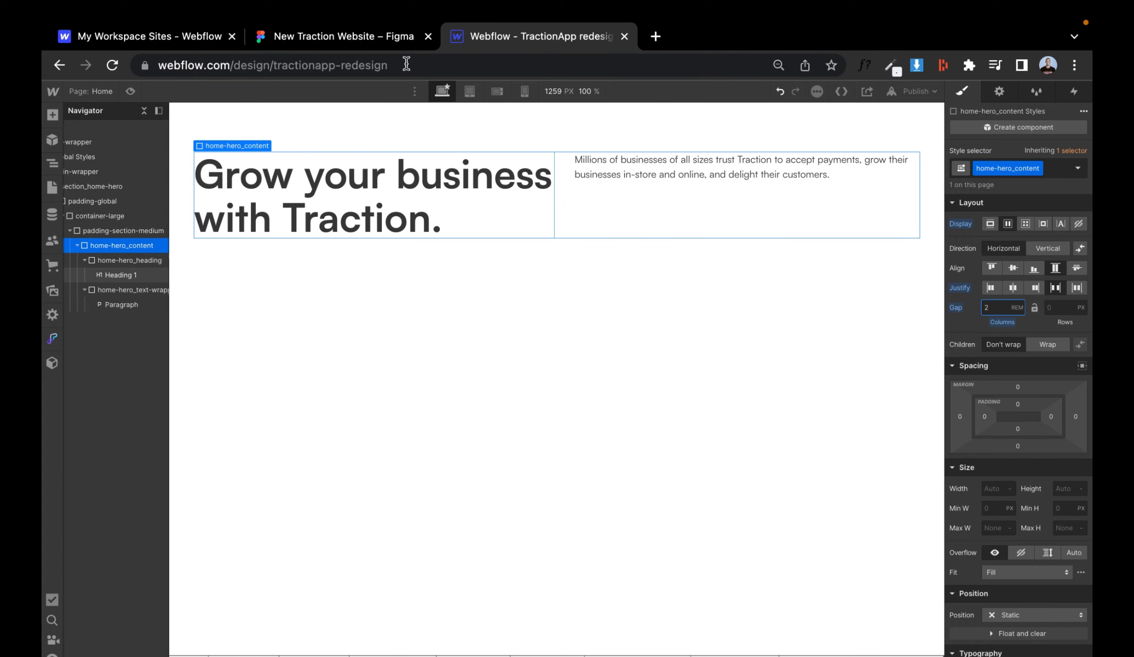
{"action": "left_click", "coordinate": [401, 38]}
{"action": "left_click", "coordinate": [484, 39]}
{"action": "key", "text": "BackSpace"}
{"action": "type", "text": "4"}
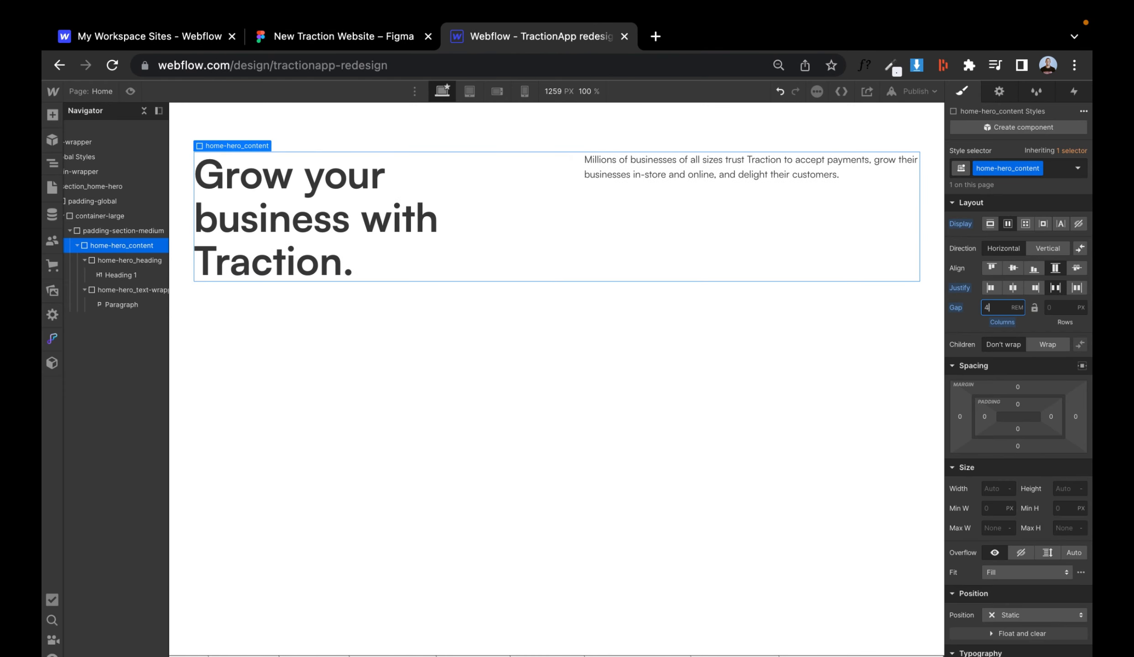
- Try the flex child sizing options on home-hero_heading and reset its sizing
{"action": "left_click", "coordinate": [506, 172]}
{"action": "left_click", "coordinate": [139, 263]}
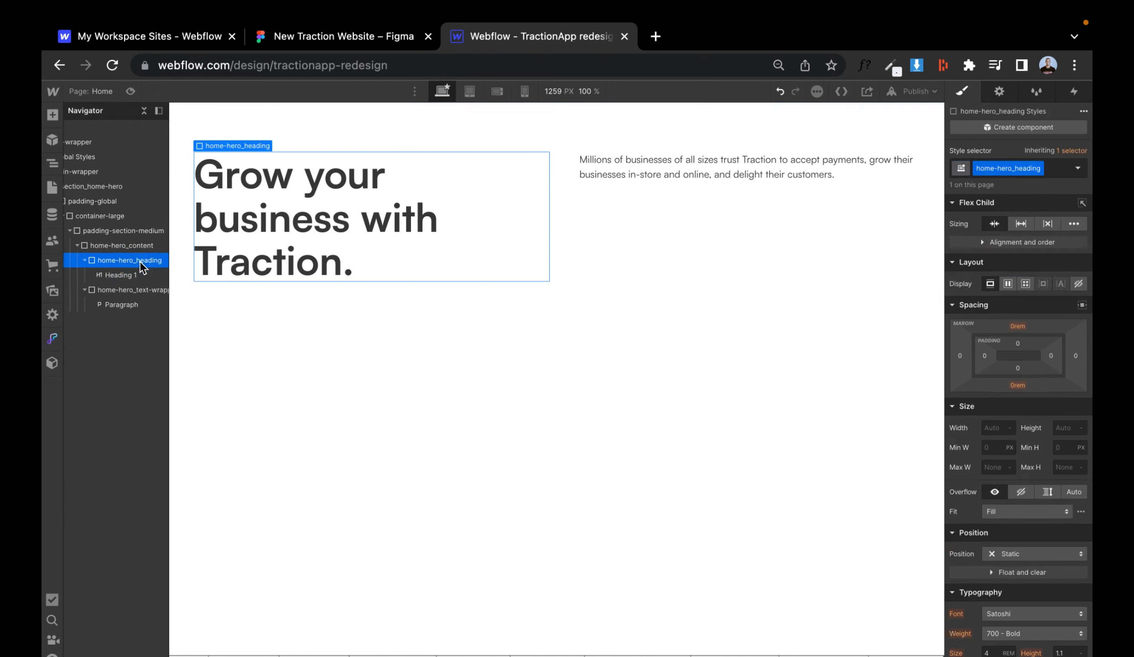
{"action": "left_click", "coordinate": [1022, 222]}
{"action": "left_click", "coordinate": [1047, 223]}
{"action": "left_click", "coordinate": [999, 222]}
{"action": "left_click", "coordinate": [959, 224]}
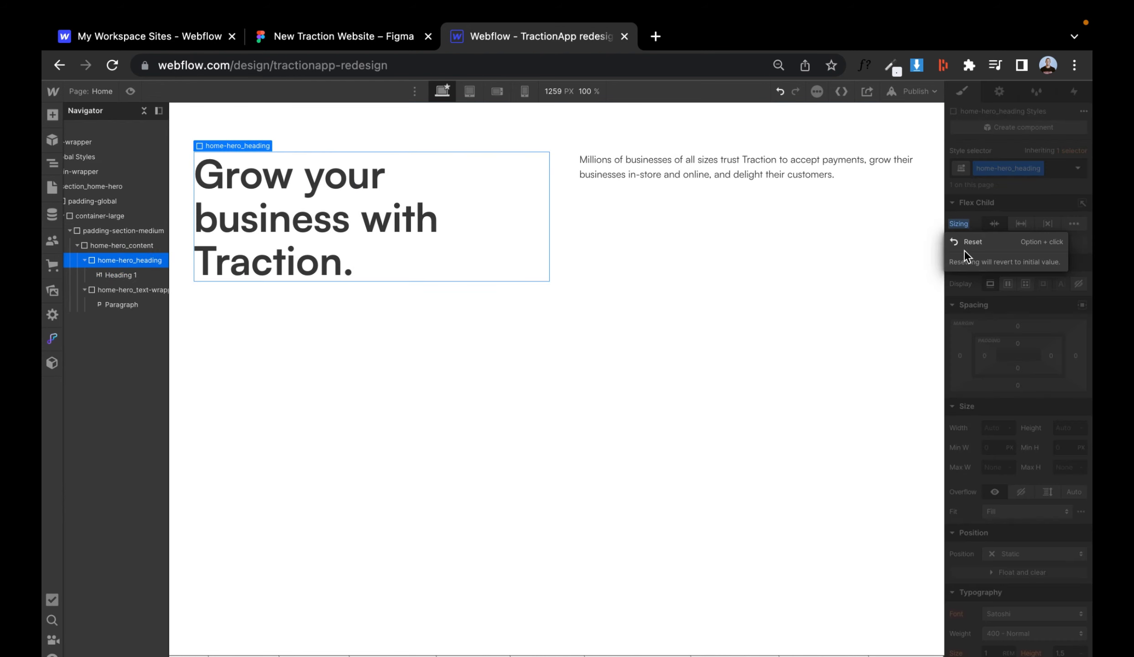
{"action": "left_click", "coordinate": [963, 250]}
- Set home-hero_text-wrapper's width to 35 rem, comparing against the Figma design
{"action": "left_click", "coordinate": [114, 289]}
{"action": "left_click", "coordinate": [994, 428]}
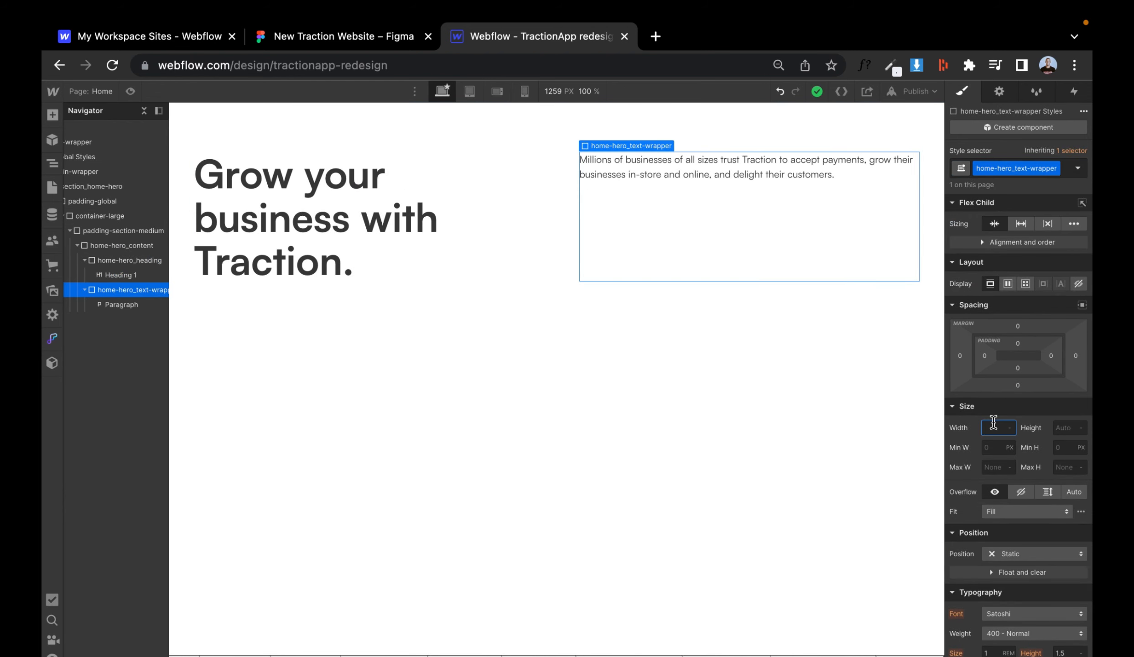
{"action": "type", "text": "31.25rem"}
{"action": "key", "text": "Return"}
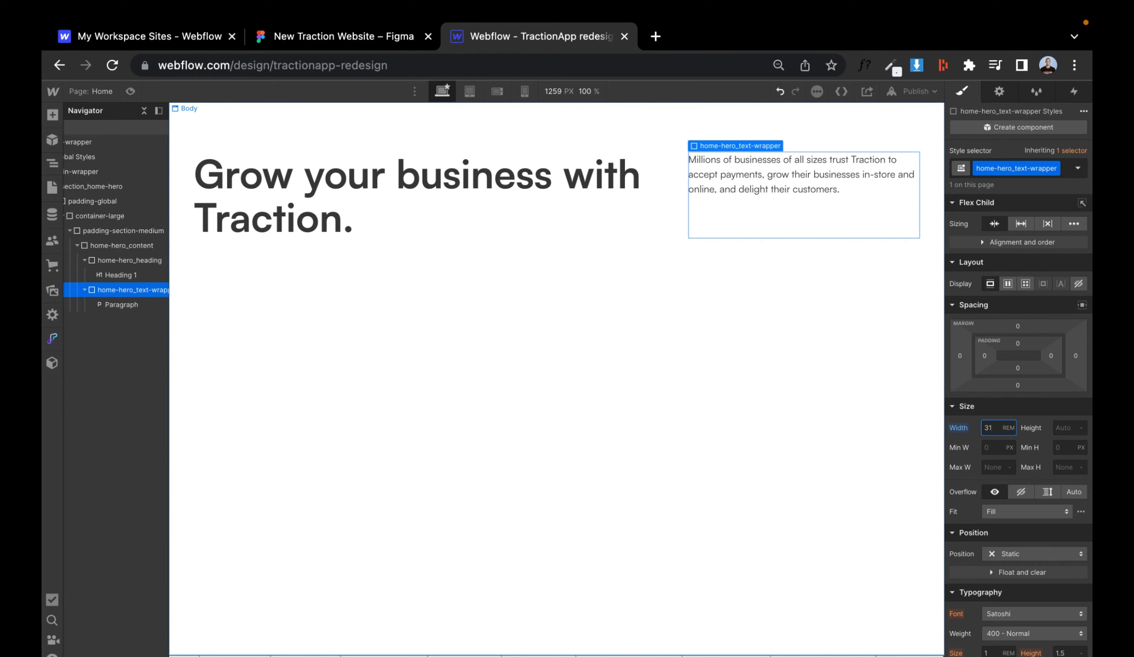
{"action": "left_click", "coordinate": [381, 39]}
{"action": "left_click", "coordinate": [543, 36]}
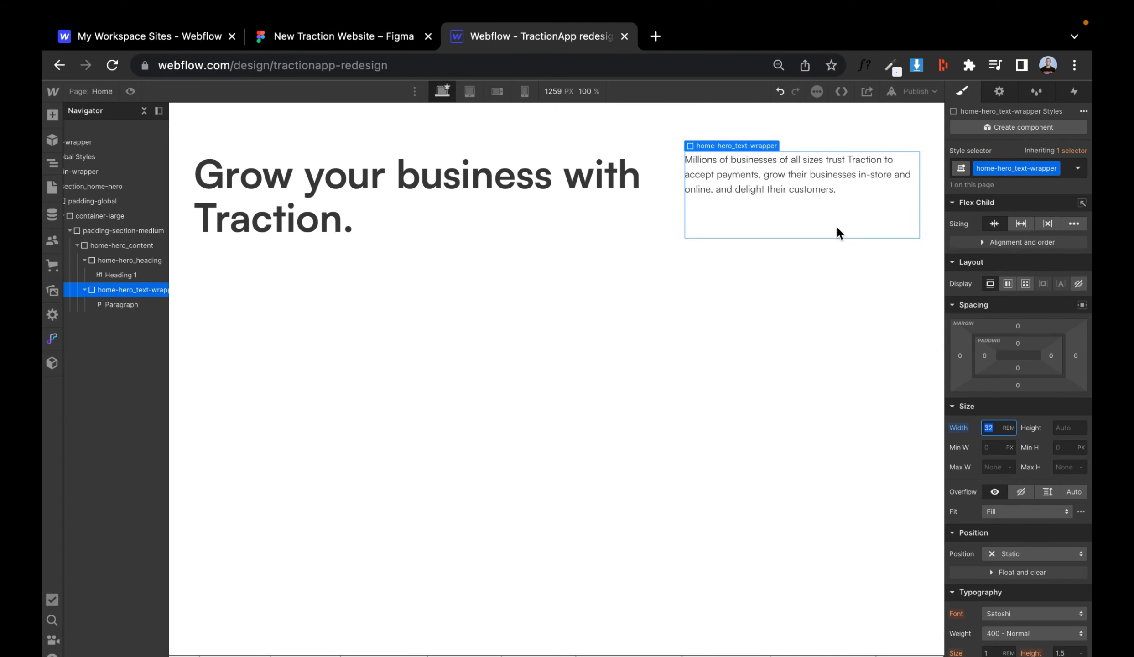
{"action": "type", "text": "30"}
{"action": "type", "text": "28"}
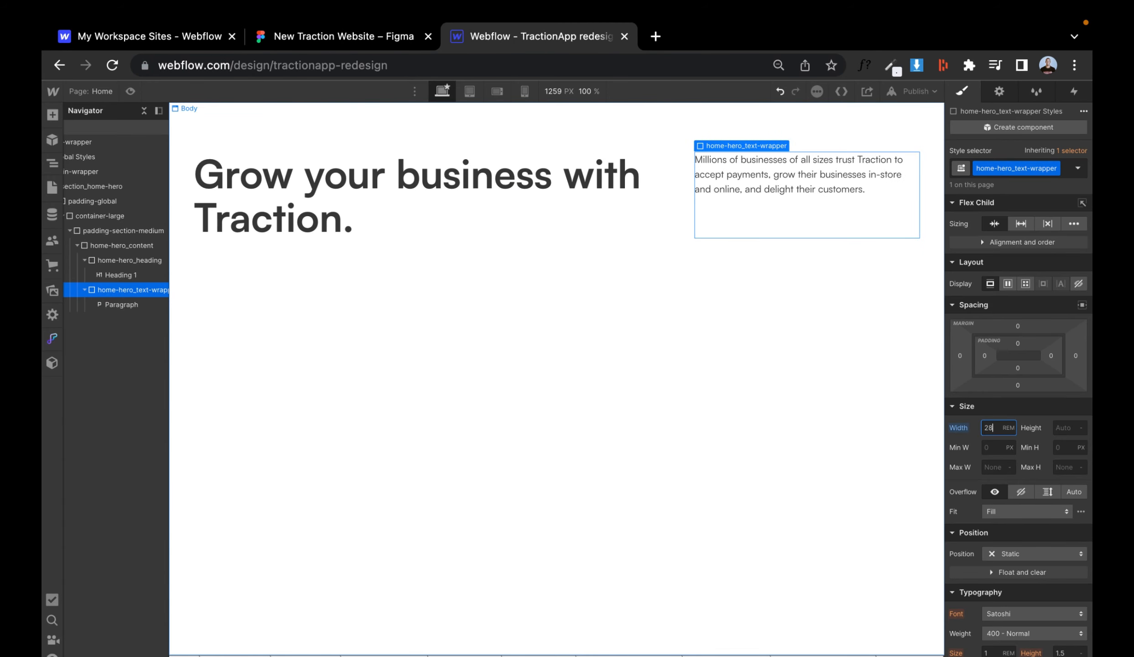
{"action": "key", "text": "Return"}
{"action": "type", "text": "35"}
{"action": "key", "text": "Return"}
- Set home-hero_content's flex gap to 5 rem
{"action": "left_click", "coordinate": [133, 258]}
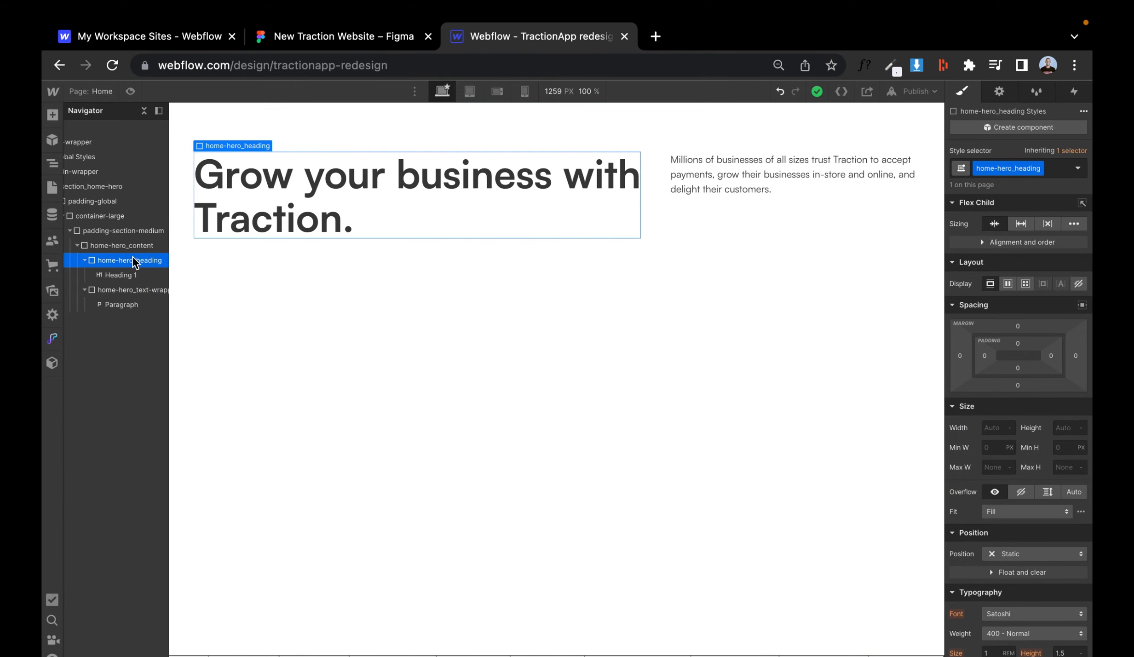
{"action": "left_click", "coordinate": [381, 38]}
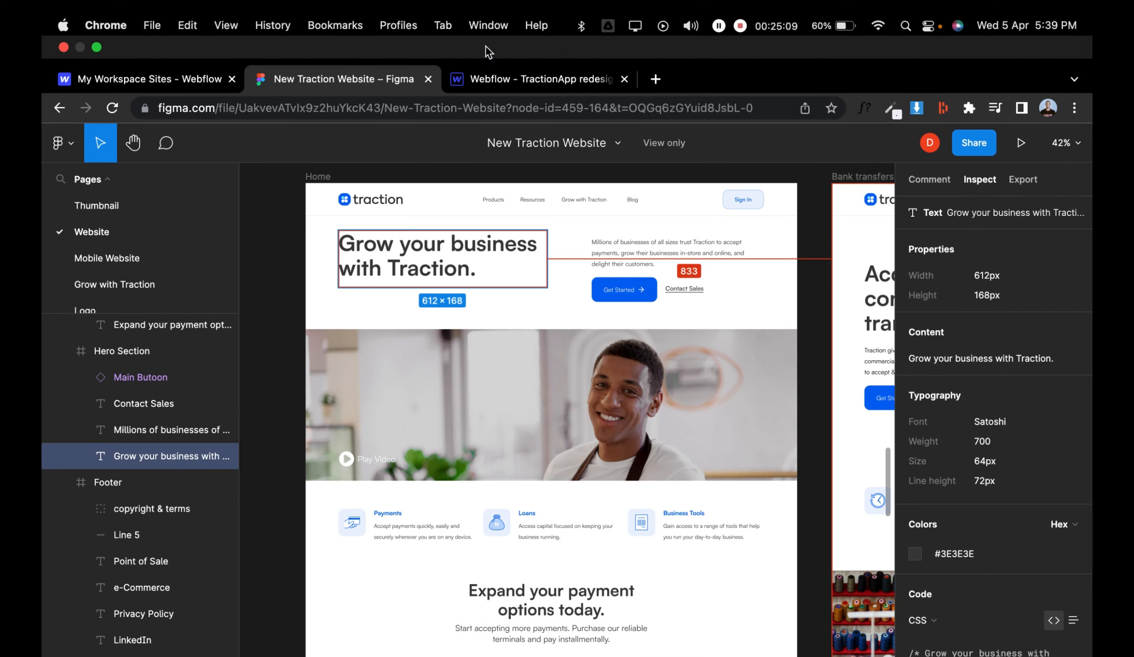
{"action": "left_click", "coordinate": [502, 75]}
{"action": "left_click", "coordinate": [115, 248]}
{"action": "left_click", "coordinate": [999, 306]}
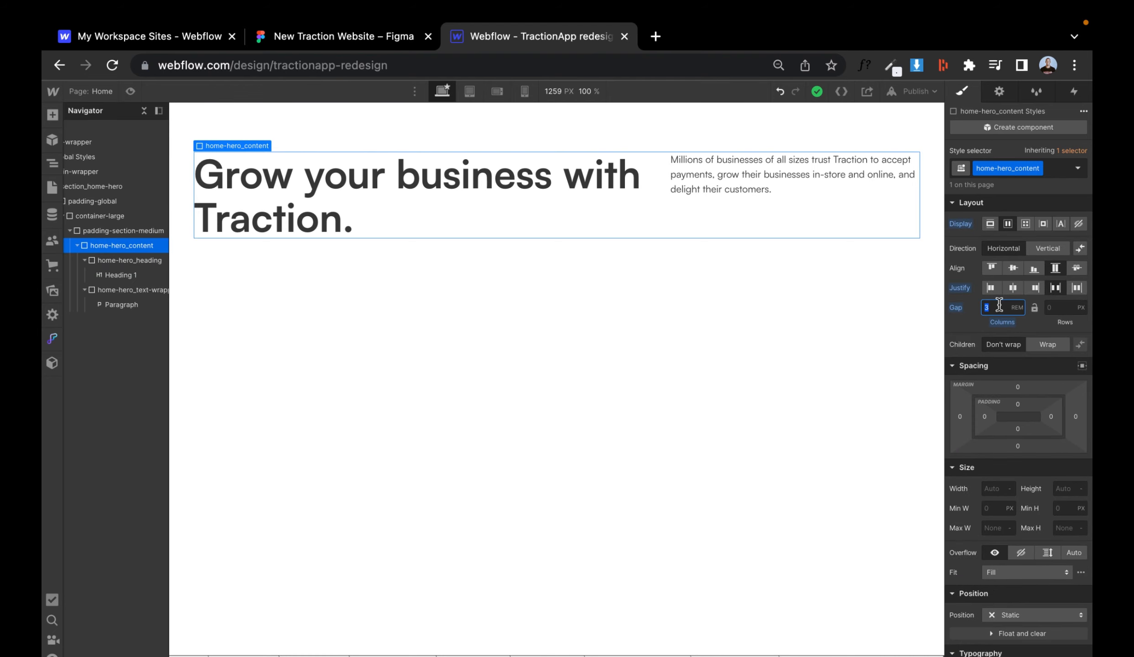
{"action": "type", "text": "5"}
{"action": "key", "text": "Return"}
- Try setting home-hero_content's width to 600/16 rem and undo it
{"action": "left_click", "coordinate": [367, 43]}
{"action": "left_click", "coordinate": [502, 37]}
{"action": "left_click", "coordinate": [130, 91]}
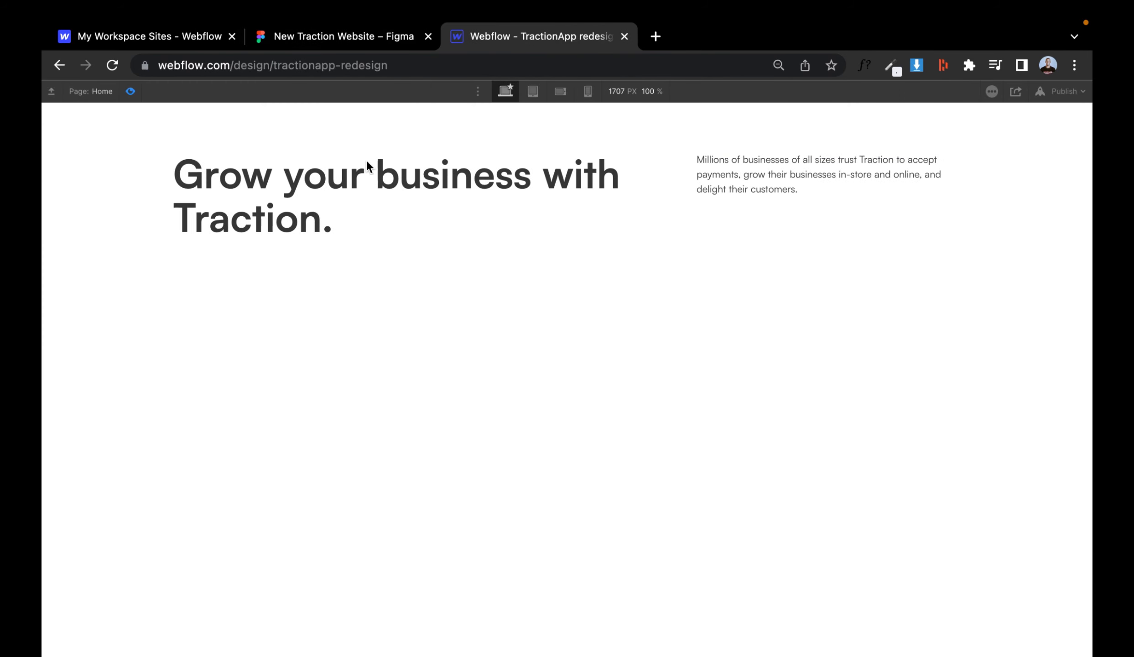
{"action": "left_click", "coordinate": [131, 92]}
{"action": "left_click", "coordinate": [995, 489]}
{"action": "type", "text": "600/16"}
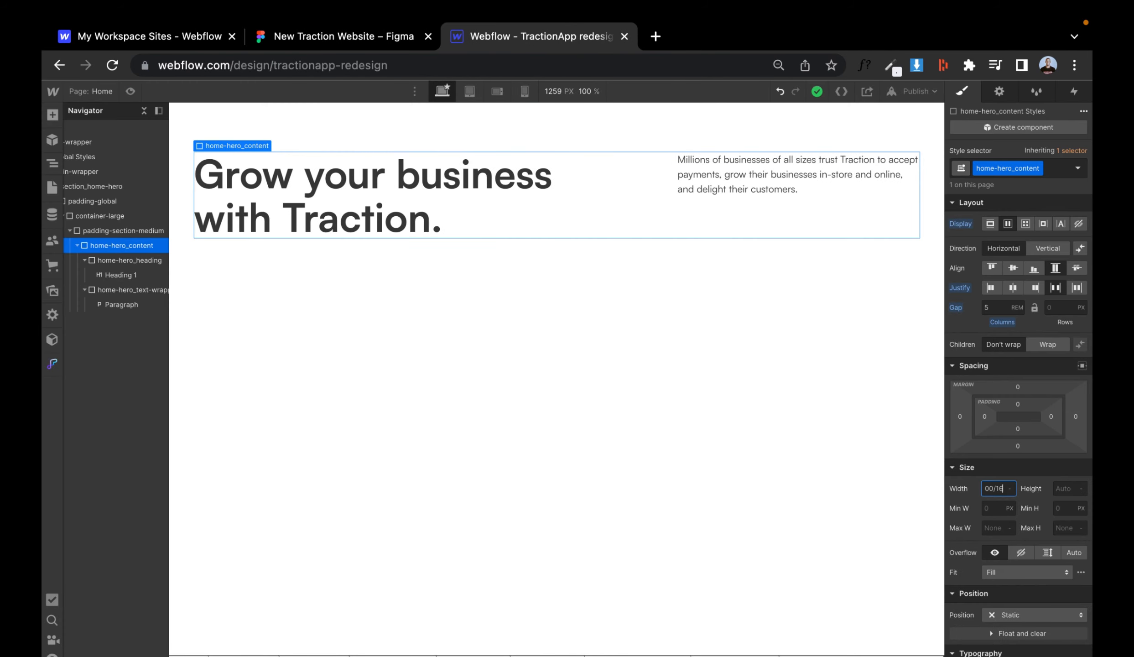
{"action": "type", "text": "rem"}
{"action": "key", "text": "Return"}
{"action": "key", "text": "super+z"}
- Set home-hero_heading's width to 40 rem
{"action": "left_click", "coordinate": [107, 261]}
{"action": "left_click", "coordinate": [995, 428]}
{"action": "type", "text": "600/"}
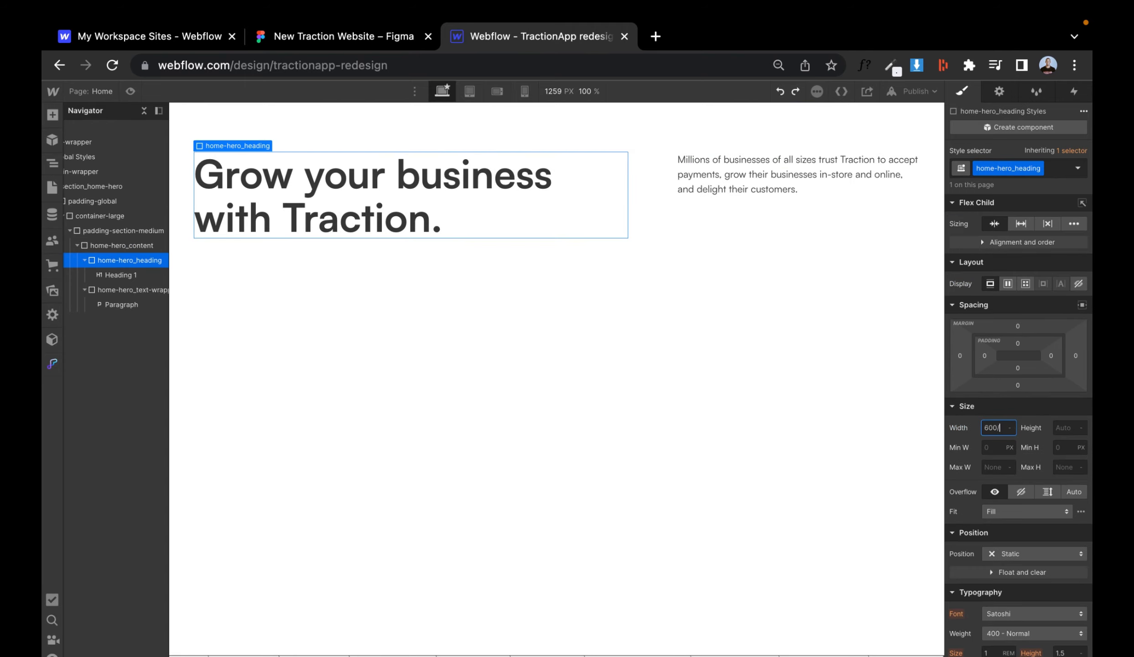
{"action": "type", "text": "16rem"}
{"action": "key", "text": "Return"}
{"action": "key", "text": "BackSpace"}
{"action": "key", "text": "BackSpace"}
{"action": "key", "text": "BackSpace"}
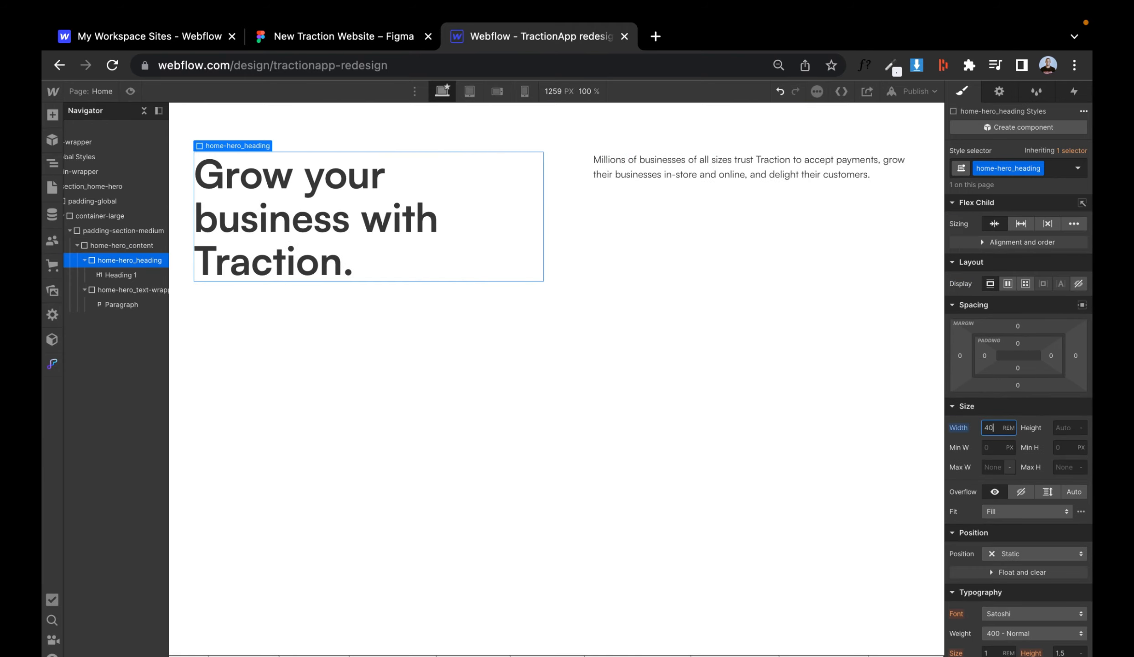
{"action": "key", "text": "Return"}
- Add a Div Block under the hero paragraph with the new class button-wrapper
{"action": "left_click", "coordinate": [131, 92]}
{"action": "left_click", "coordinate": [329, 41]}
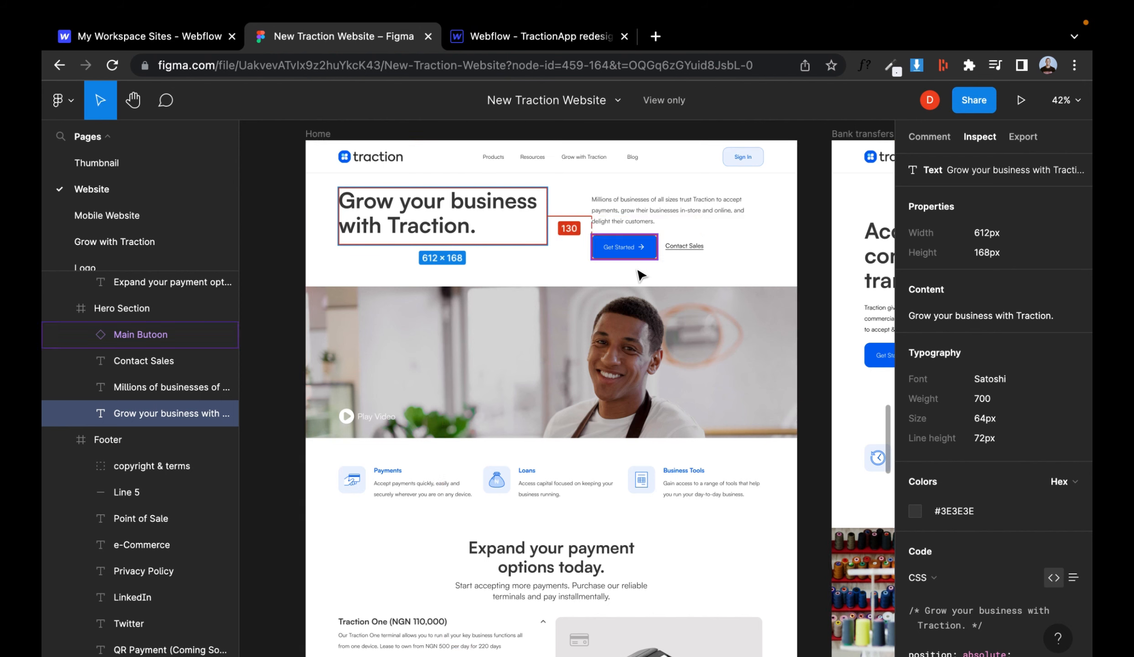
{"action": "left_click", "coordinate": [510, 41]}
{"action": "left_click", "coordinate": [682, 176]}
{"action": "key", "text": "super+e"}
{"action": "type", "text": "div"}
{"action": "key", "text": "Return"}
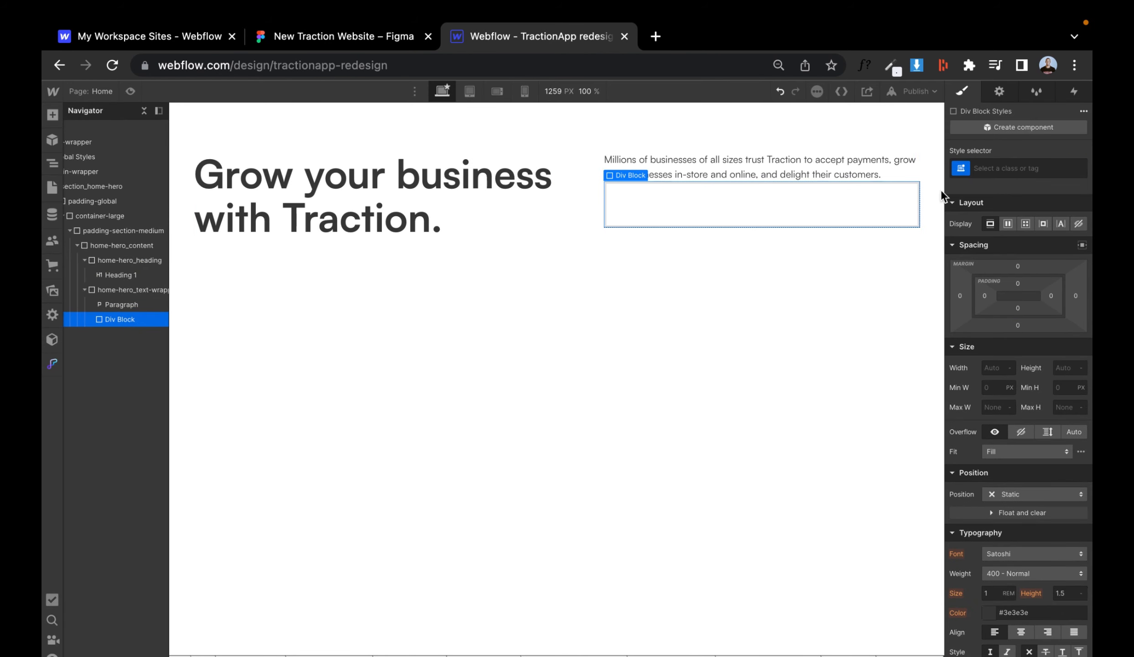
{"action": "left_click", "coordinate": [1007, 168]}
{"action": "type", "text": "button-wrapper"}
{"action": "key", "text": "Return"}
- Copy the icon button from the Style Guide page and paste it into button-wrapper on the Home page
{"action": "key", "text": "super+e"}
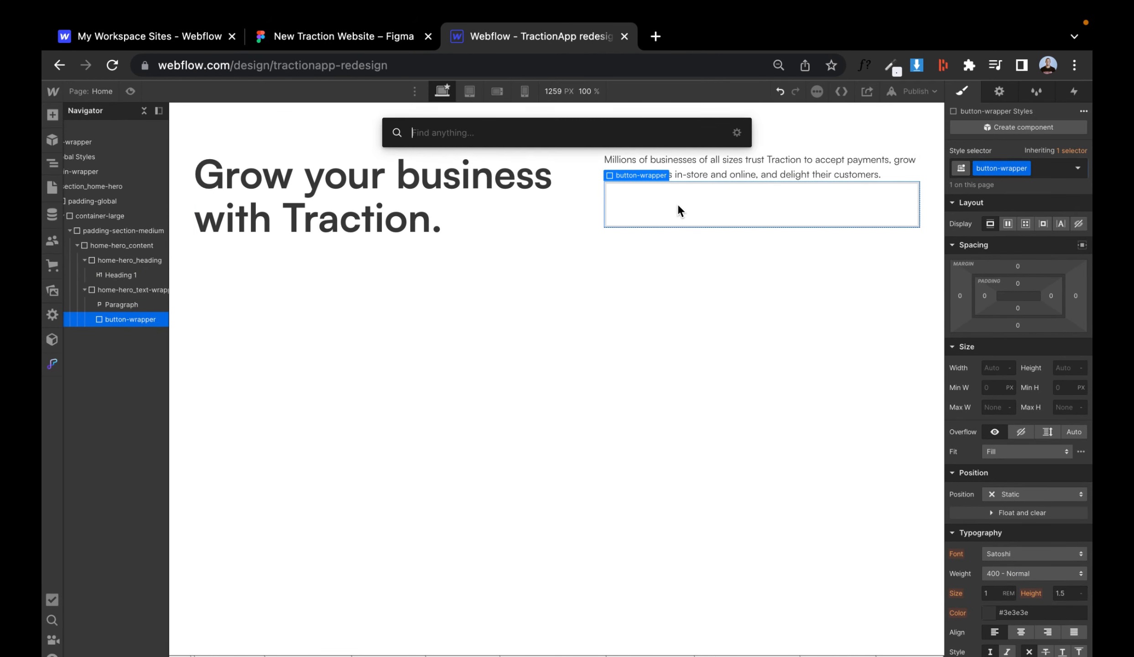
{"action": "key", "text": "Escape"}
{"action": "left_click", "coordinate": [52, 187]}
{"action": "left_click", "coordinate": [337, 38]}
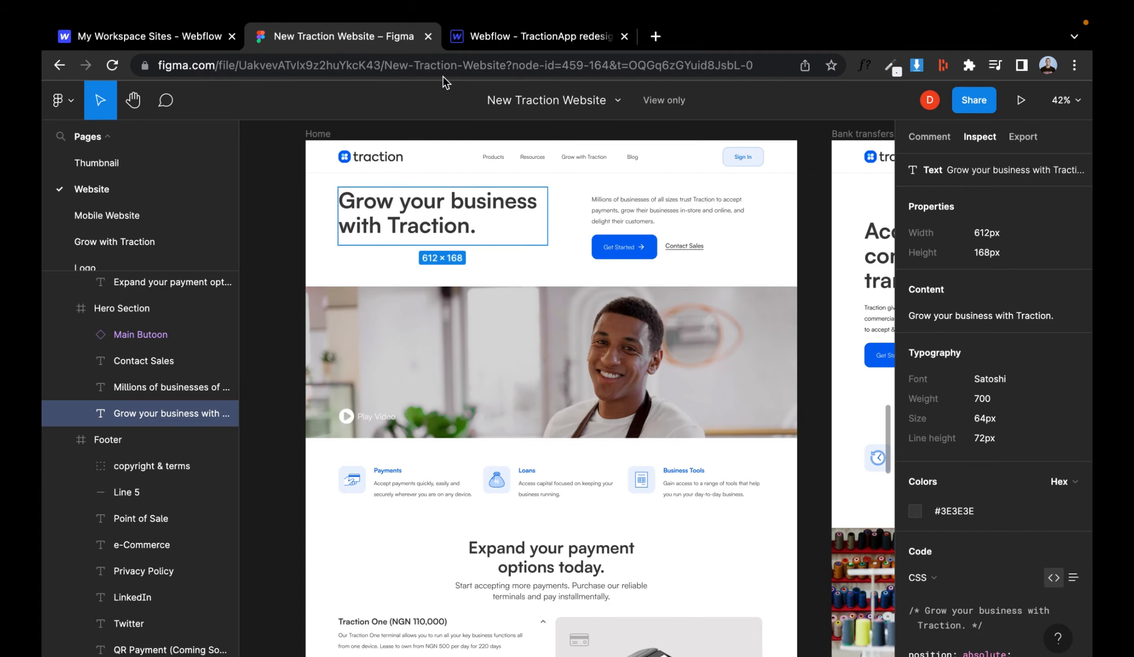
{"action": "left_click", "coordinate": [500, 41]}
{"action": "scroll", "coordinate": [514, 215], "scroll_direction": "down", "scroll_amount": 20}
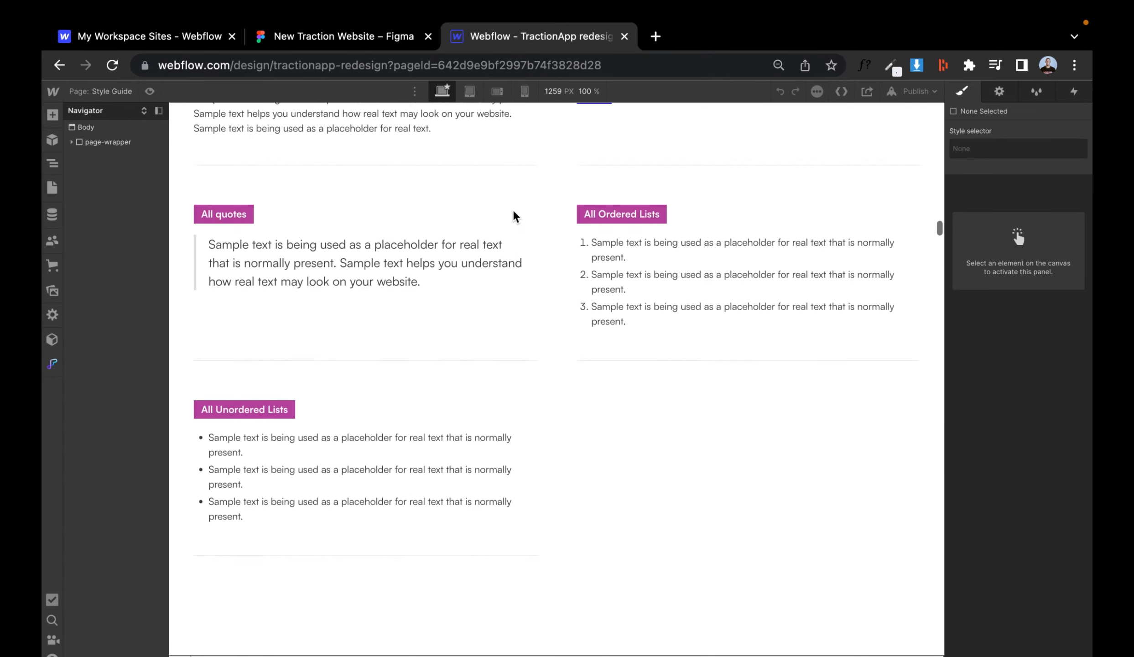
{"action": "left_click", "coordinate": [717, 490]}
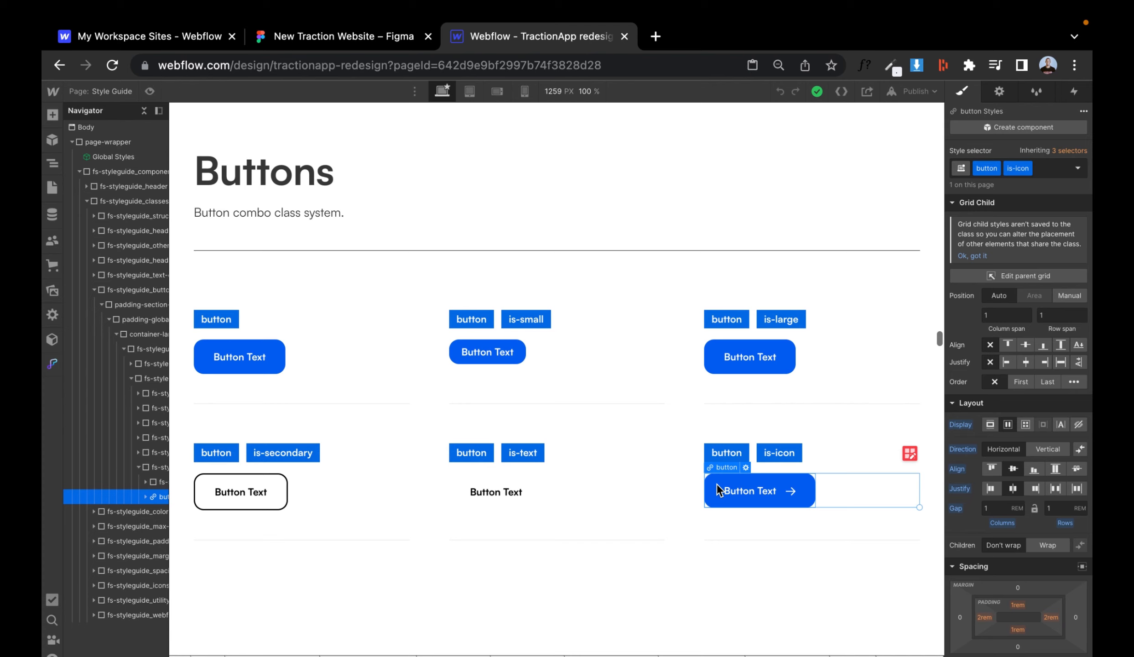
{"action": "left_click", "coordinate": [52, 187]}
{"action": "left_click", "coordinate": [96, 182]}
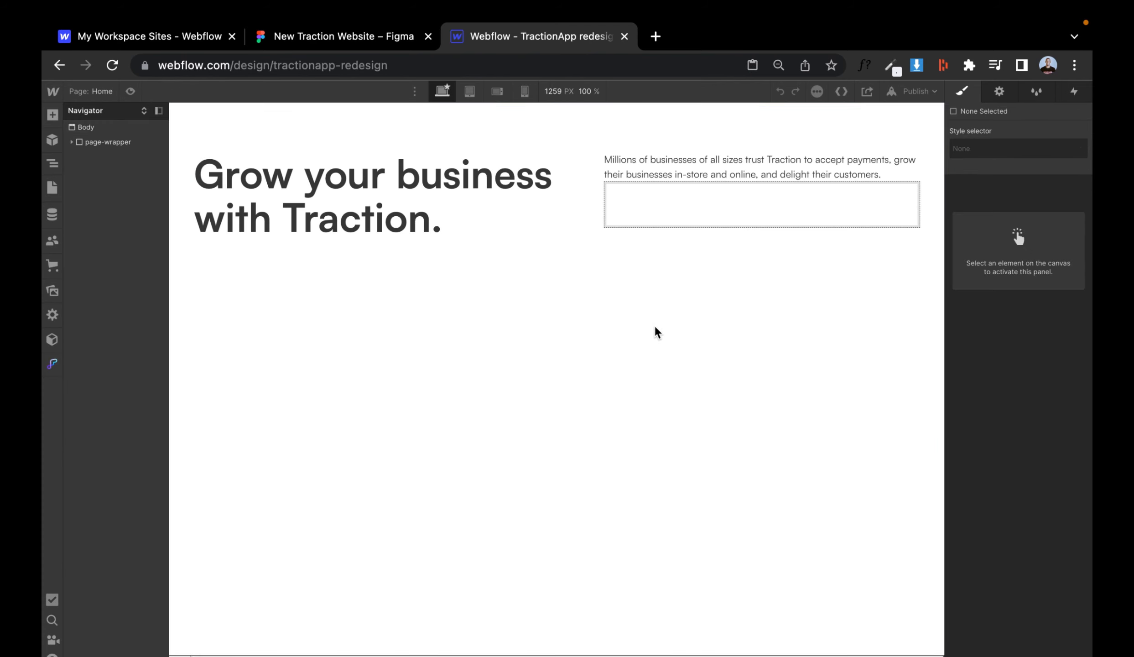
{"action": "left_click", "coordinate": [643, 225]}
{"action": "key", "text": "super+v"}
- Change the pasted button's text to "Get started"
{"action": "double_click", "coordinate": [740, 196]}
{"action": "type", "text": "Contact"}
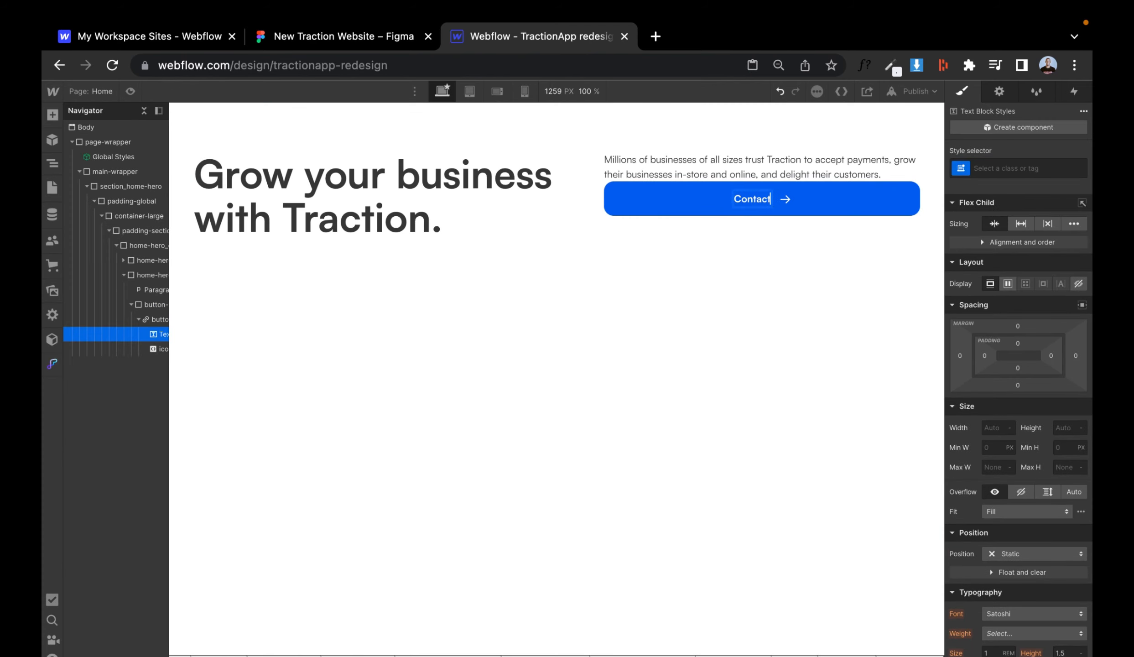
{"action": "left_click", "coordinate": [404, 37]}
{"action": "left_click", "coordinate": [496, 41]}
{"action": "key", "text": "super+a"}
{"action": "type", "text": "Get star"}
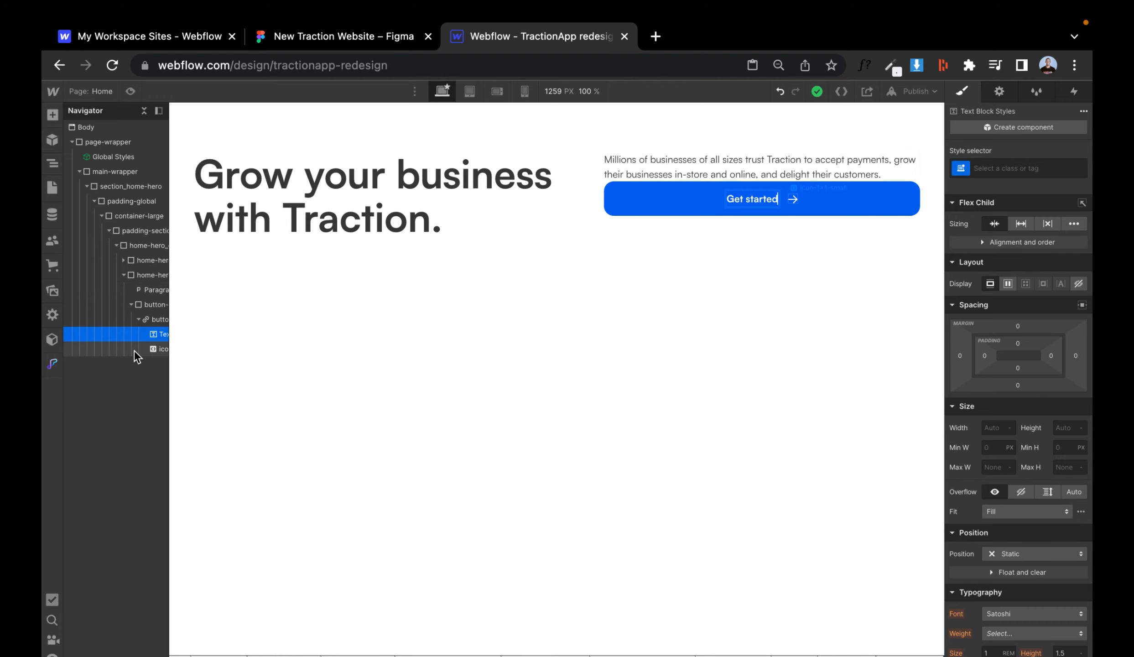
{"action": "left_click", "coordinate": [106, 305]}
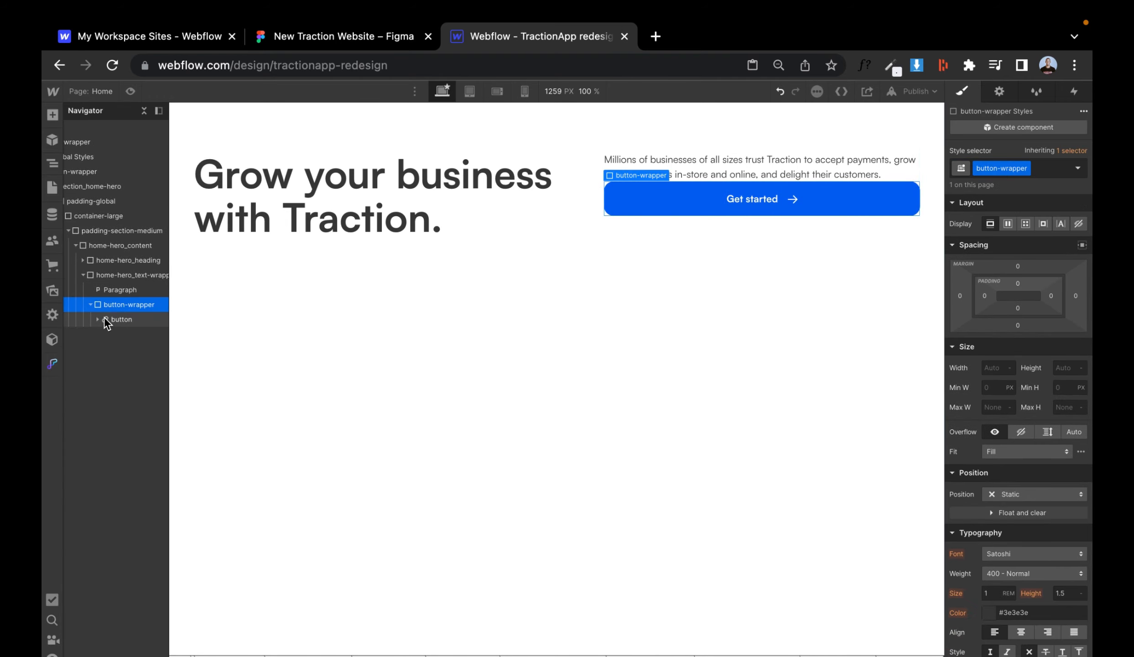
- Add a Text Link to button-wrapper and set button-wrapper's display to flex
{"action": "key", "text": "super+e"}
{"action": "type", "text": "text"}
{"action": "key", "text": "Return"}
{"action": "left_click", "coordinate": [155, 303]}
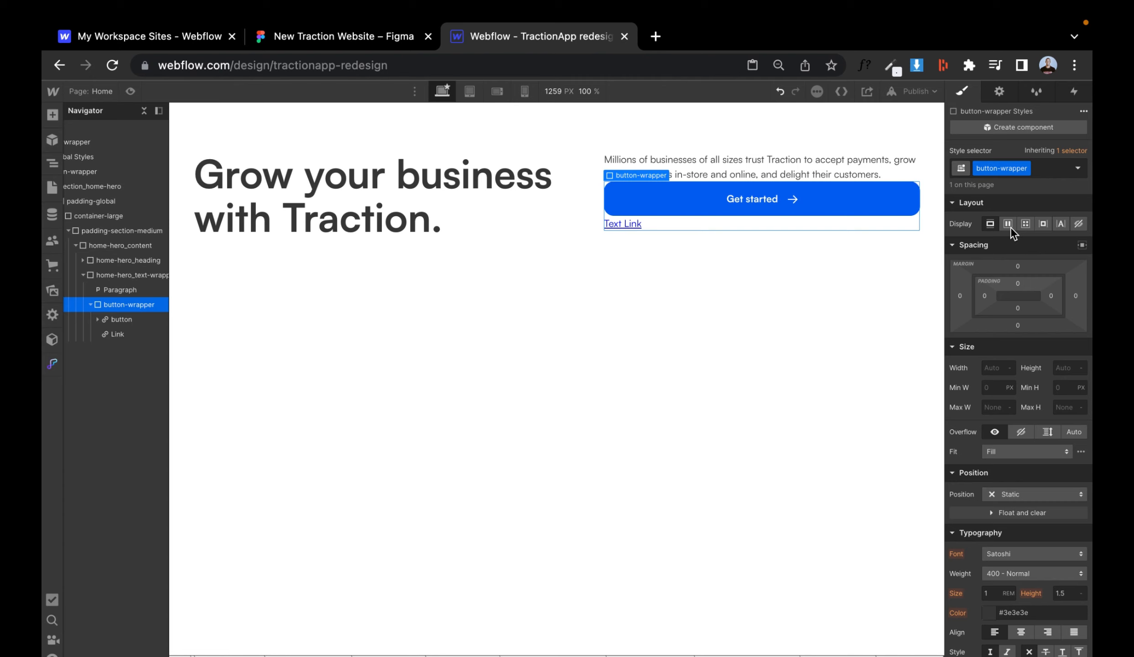
{"action": "left_click", "coordinate": [1009, 224]}
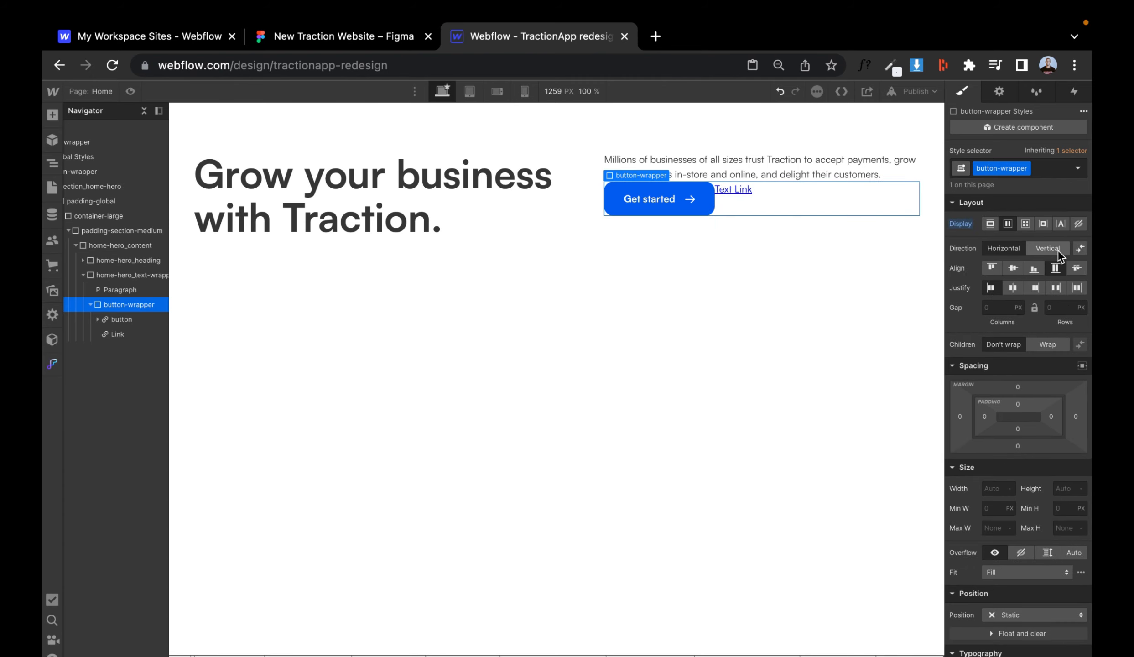
- Change the text link's label to "Contact sales"
{"action": "left_click", "coordinate": [349, 42]}
{"action": "left_click", "coordinate": [538, 36]}
{"action": "double_click", "coordinate": [737, 199]}
{"action": "type", "text": "C"}
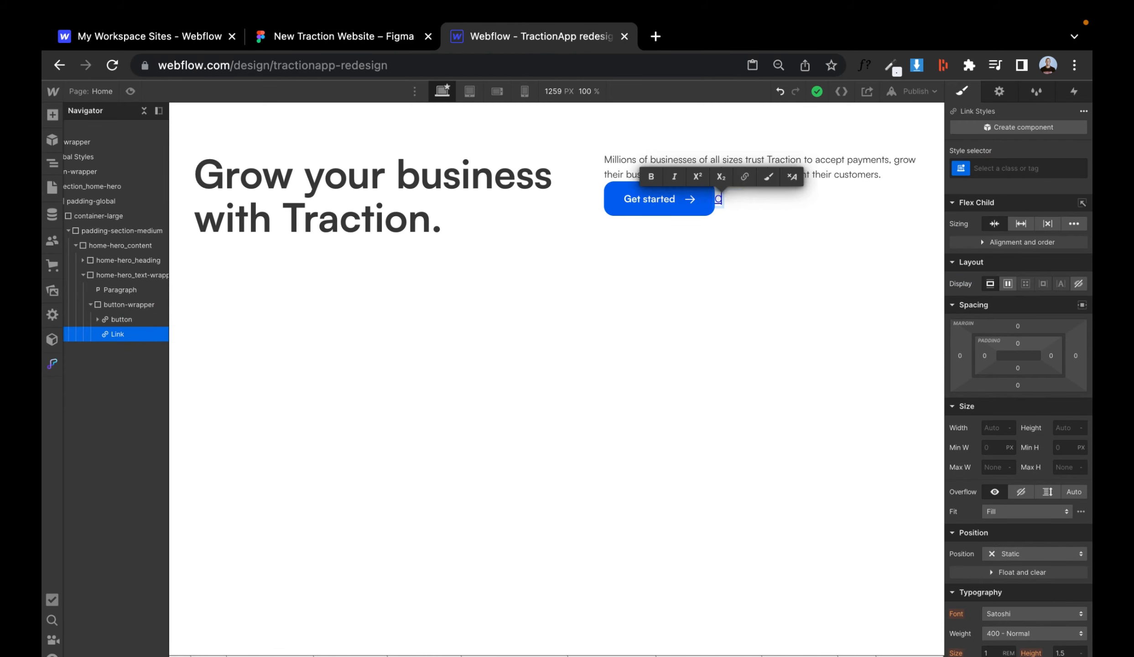
{"action": "type", "text": "ontatc"}
{"action": "left_click", "coordinate": [118, 304]}
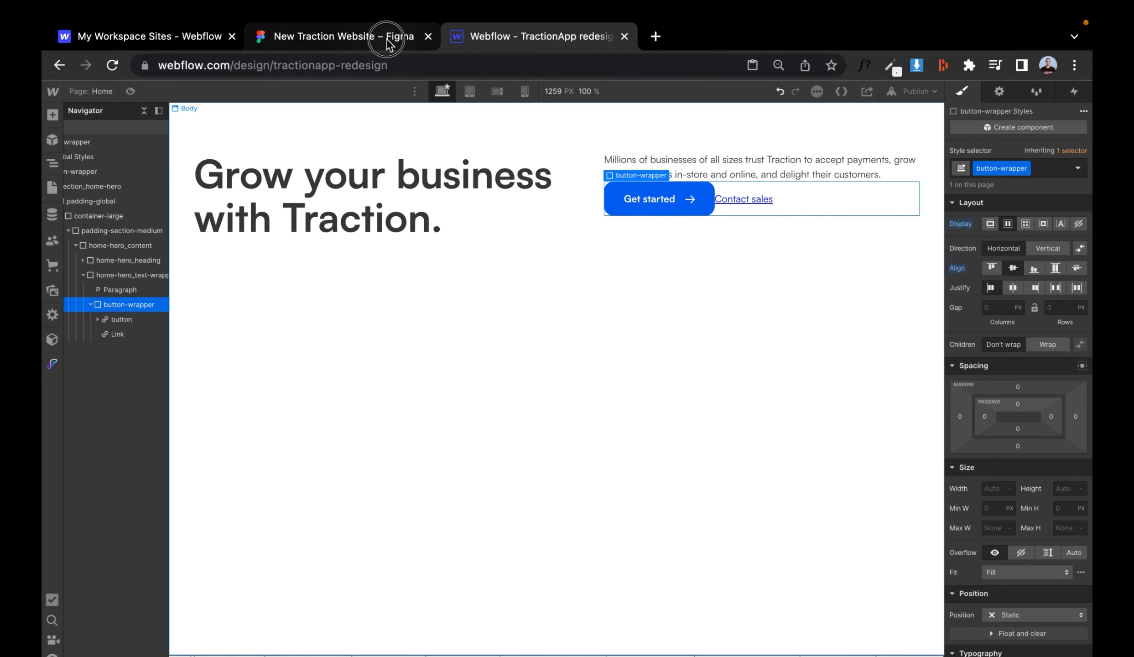
- Set button-wrapper's flex gap to 1.5 rem, checking spacing in Figma
{"action": "left_click", "coordinate": [390, 38]}
{"action": "scroll", "coordinate": [646, 223], "scroll_direction": "up", "scroll_amount": 3}
{"action": "left_click", "coordinate": [629, 259]}
{"action": "left_click", "coordinate": [509, 42]}
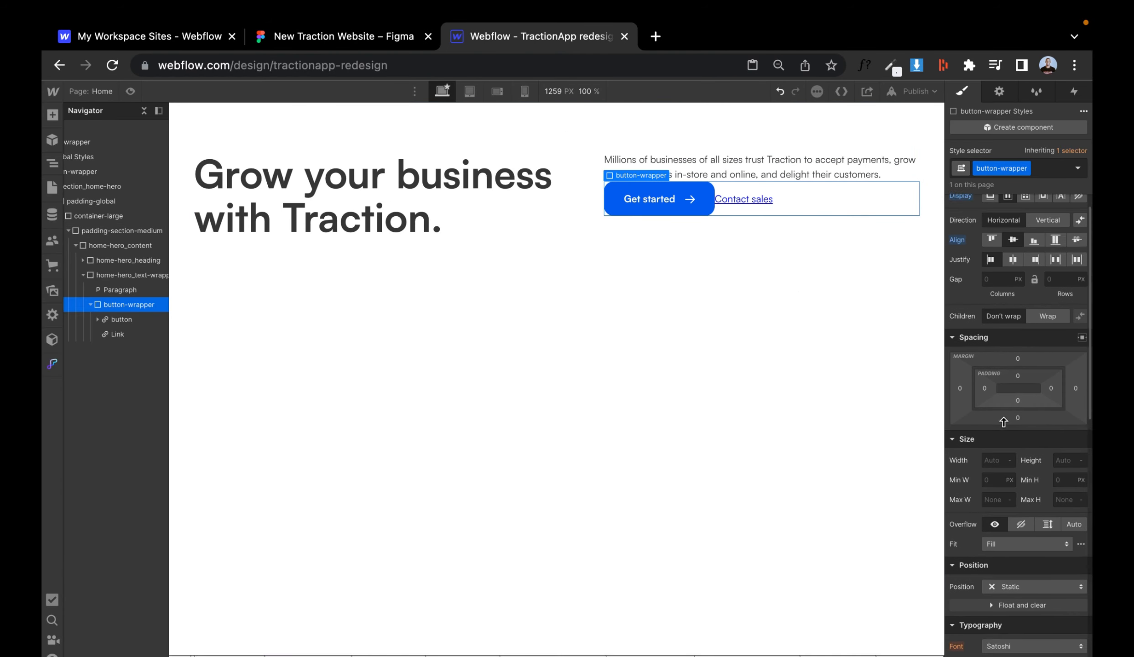
{"action": "scroll", "coordinate": [997, 236], "scroll_direction": "down", "scroll_amount": 1}
{"action": "left_click", "coordinate": [1000, 295]}
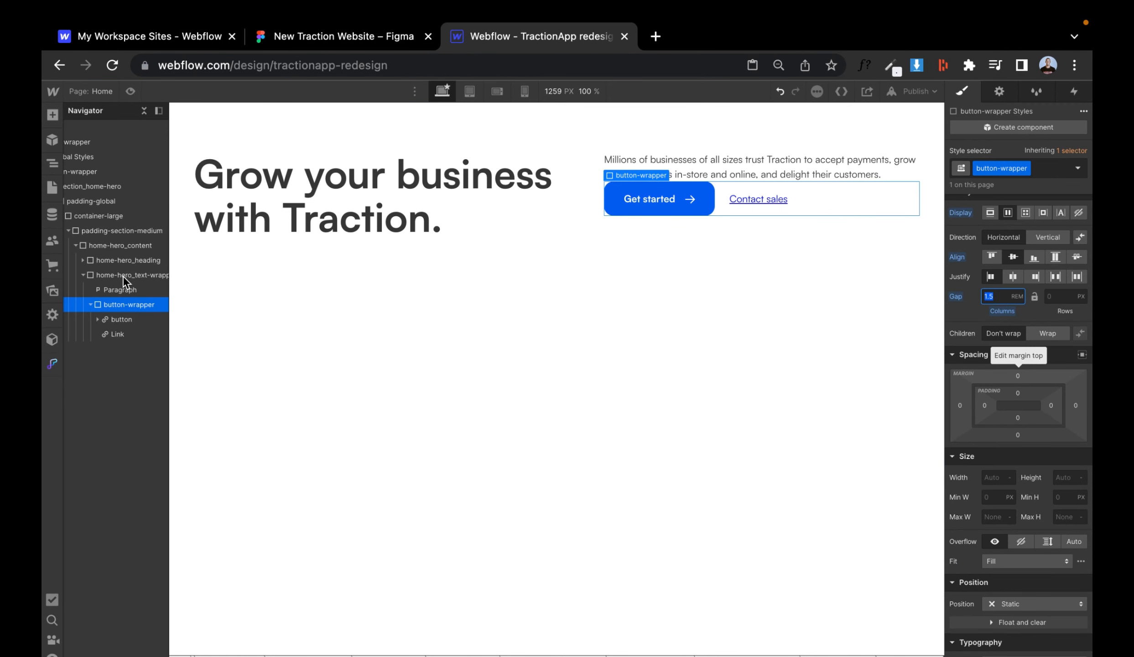
- Set home-hero_text-wrapper to a vertical flex layout with a 1.5 rem row gap
{"action": "left_click", "coordinate": [109, 278]}
{"action": "left_click", "coordinate": [1007, 272]}
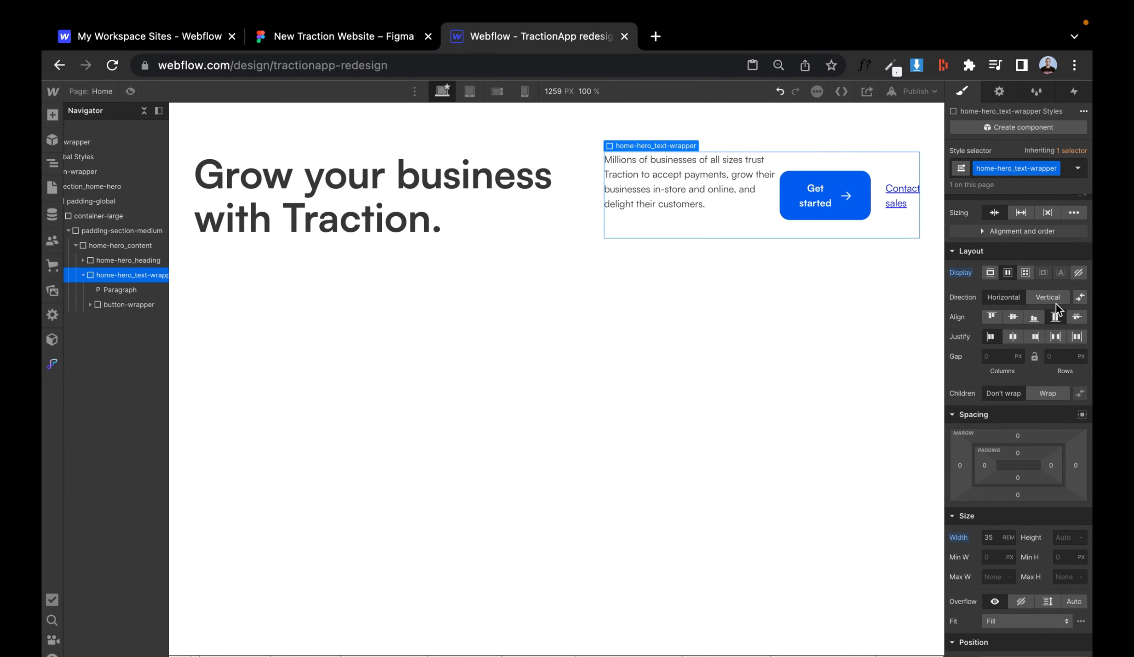
{"action": "left_click", "coordinate": [1049, 299]}
{"action": "left_click", "coordinate": [999, 358]}
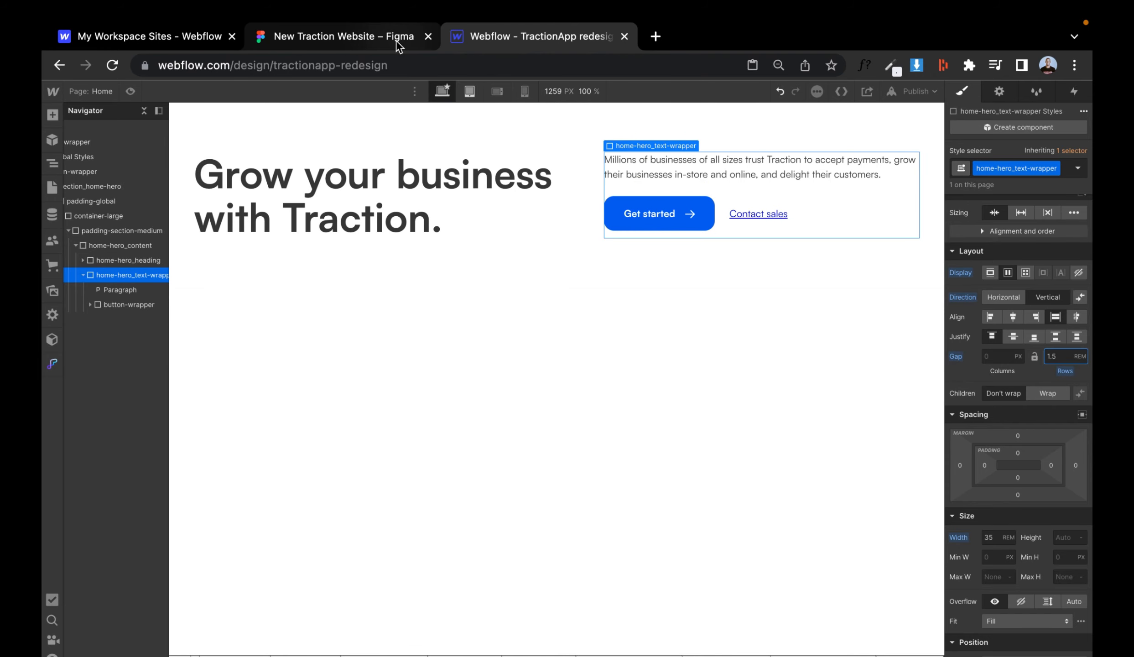
- Style the Contact sales link's All Links class with text colour #141414 and weight 500 - Medium, checking Figma
{"action": "left_click", "coordinate": [344, 36]}
{"action": "left_click", "coordinate": [718, 266]}
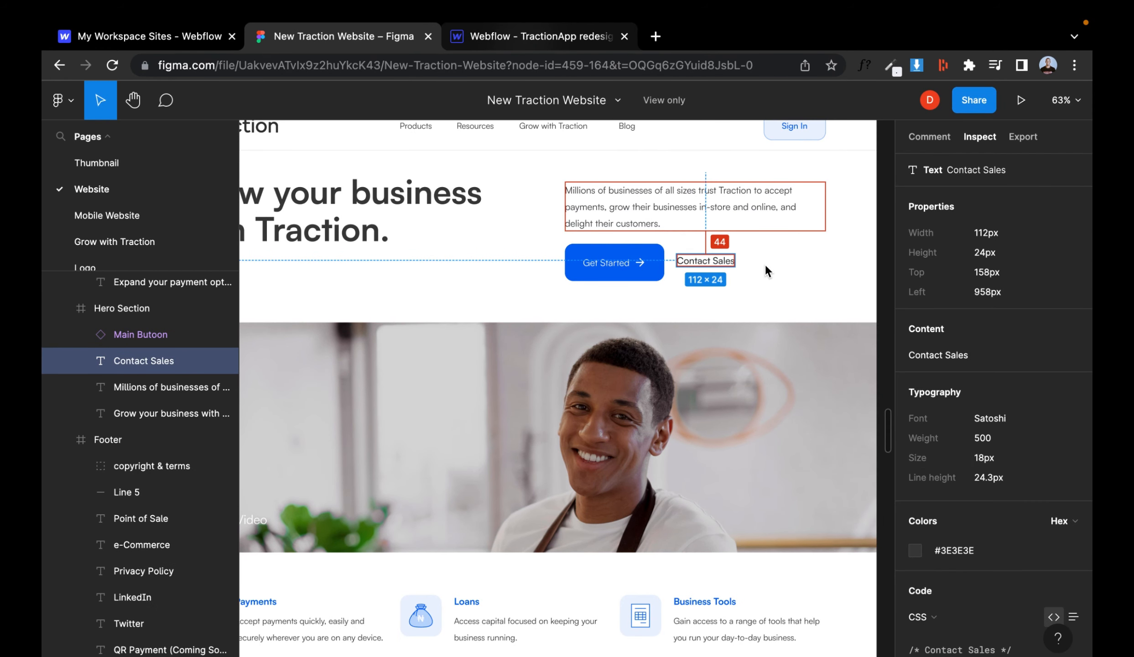
{"action": "left_click", "coordinate": [547, 36]}
{"action": "left_click", "coordinate": [755, 217]}
{"action": "left_click", "coordinate": [1003, 168]}
{"action": "left_click", "coordinate": [971, 238]}
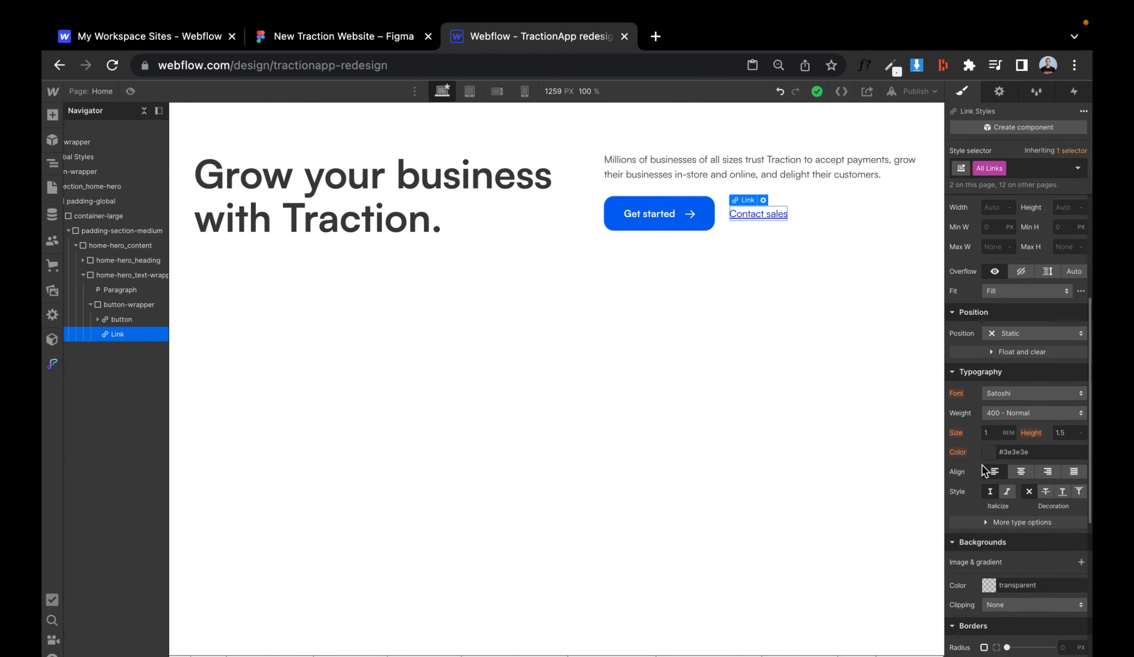
{"action": "left_click", "coordinate": [343, 36]}
{"action": "key", "text": "Escape"}
{"action": "key", "text": "ctrl+Tab"}
{"action": "left_click", "coordinate": [988, 376]}
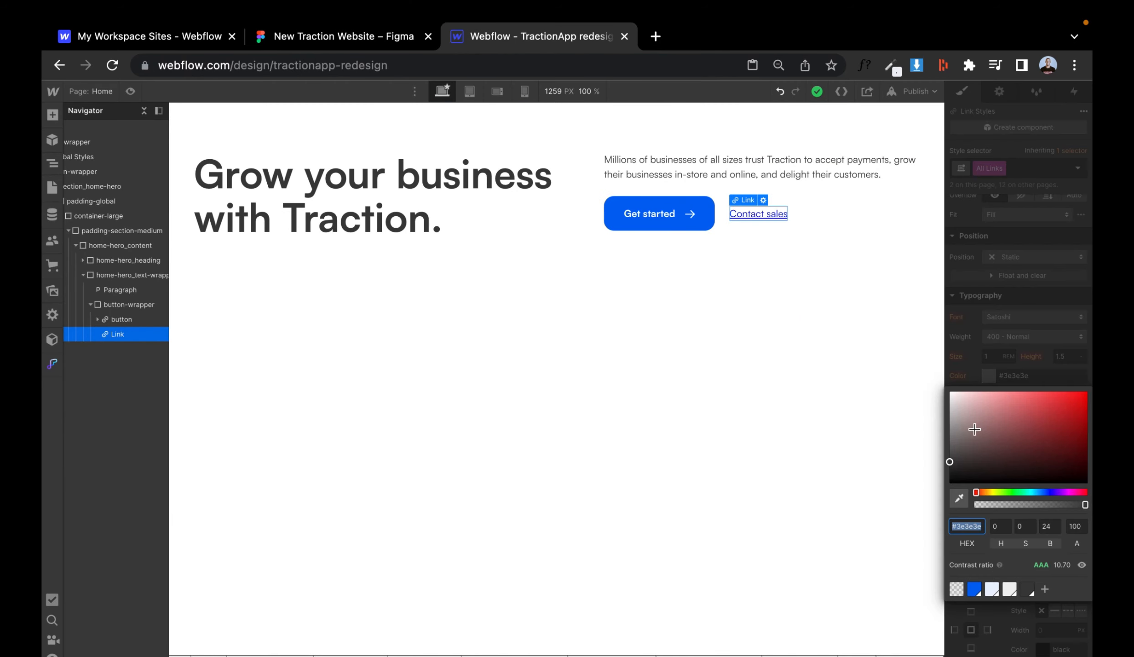
{"action": "left_click", "coordinate": [959, 475]}
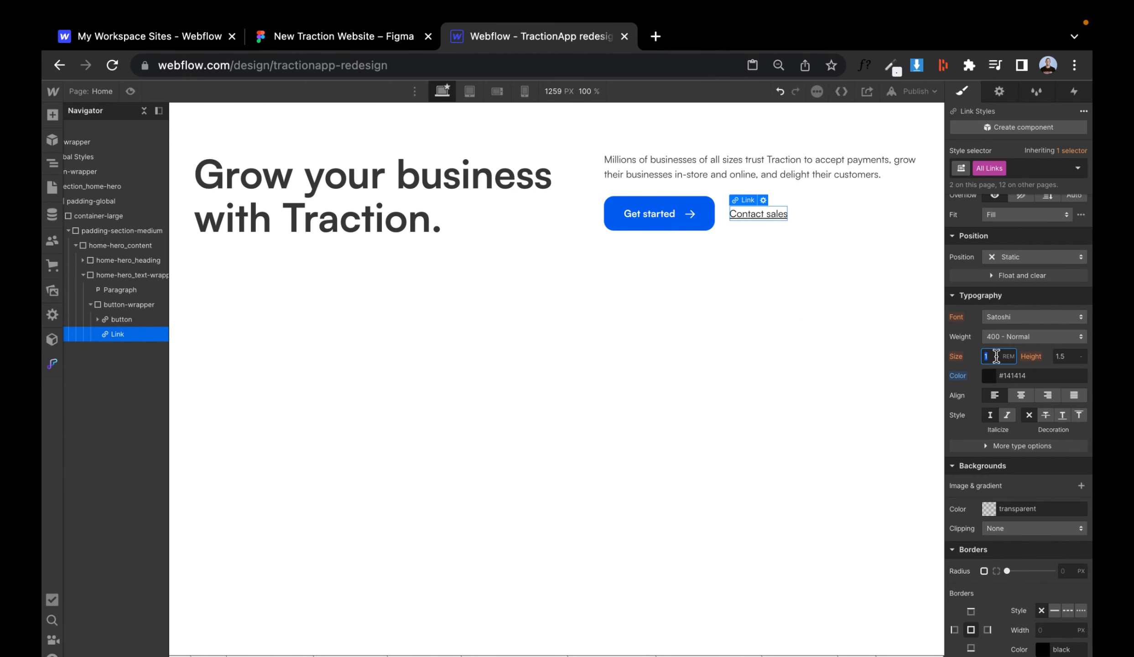
{"action": "left_click", "coordinate": [1020, 337]}
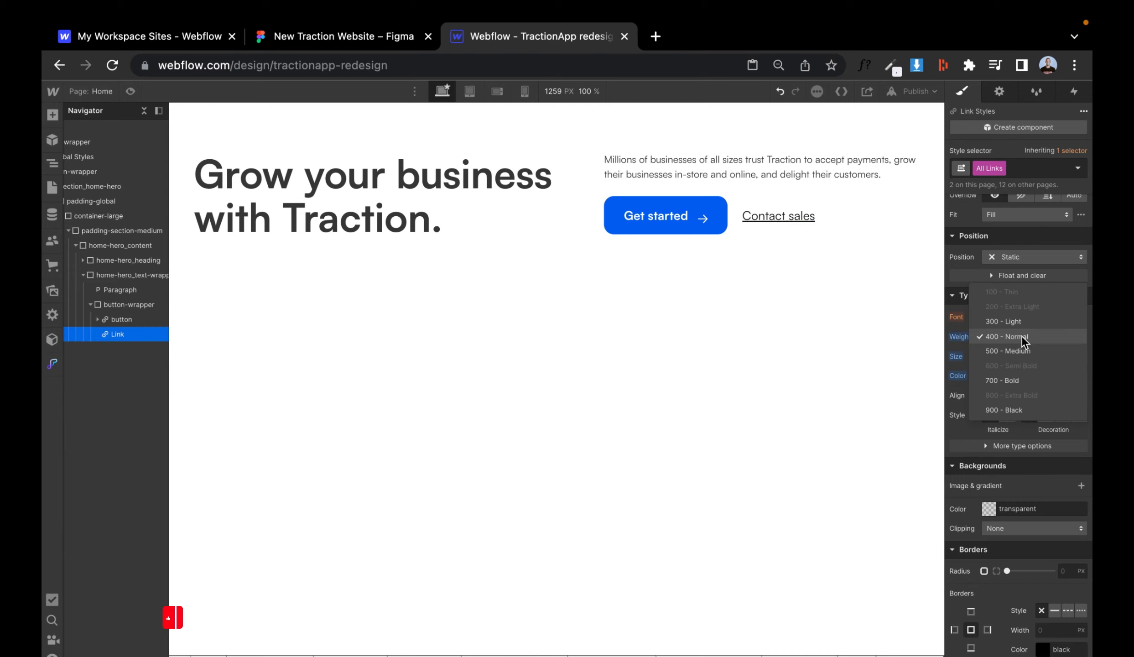
{"action": "left_click", "coordinate": [1006, 346]}
- Narrow home-hero_text-wrapper's width to 28 rem, comparing against the Figma layout
{"action": "key", "text": "ctrl+shift+Tab"}
{"action": "left_click", "coordinate": [711, 262]}
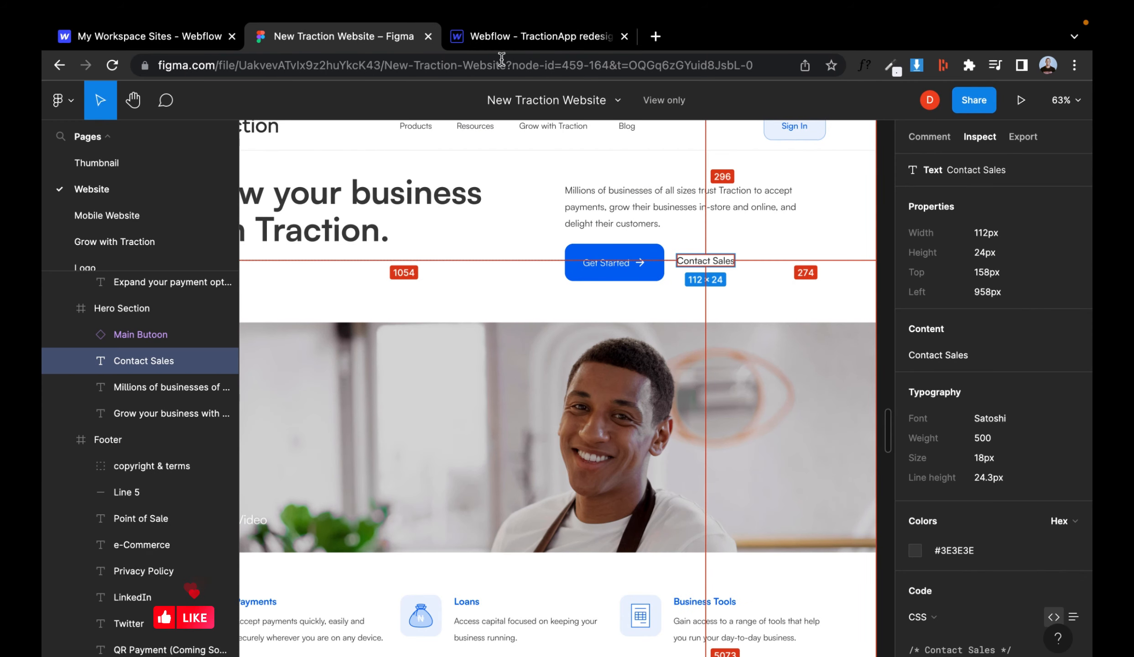
{"action": "key", "text": "ctrl+Tab"}
{"action": "left_click", "coordinate": [824, 189]}
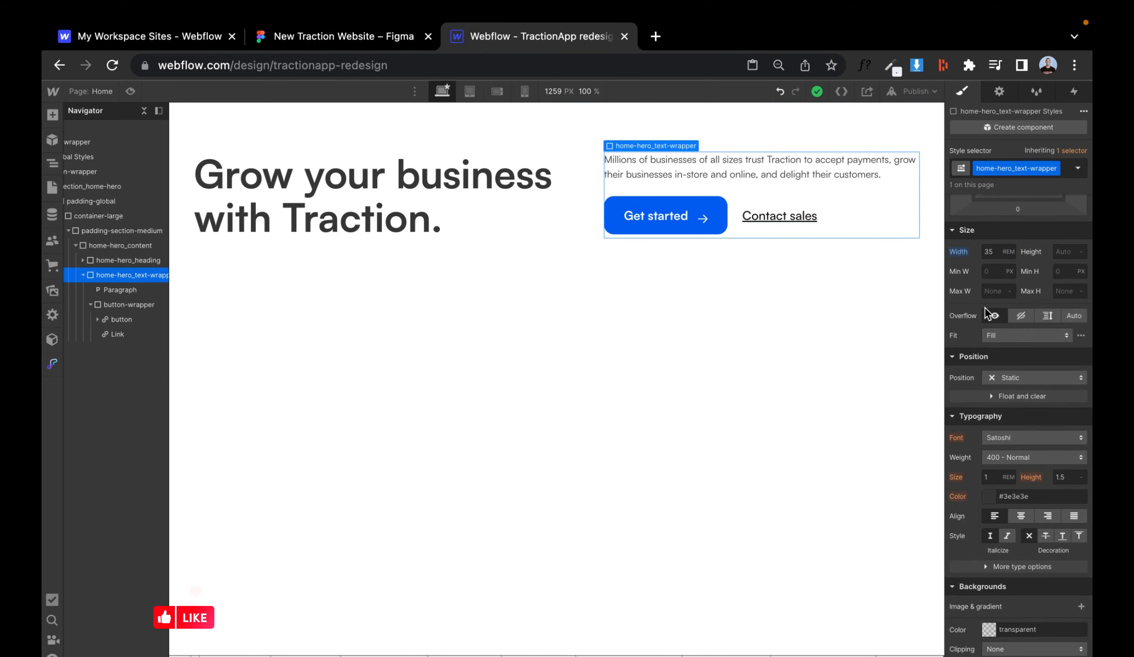
{"action": "type", "text": "33"}
{"action": "key", "text": "Down"}
{"action": "key", "text": "Down"}
{"action": "key", "text": "Down"}
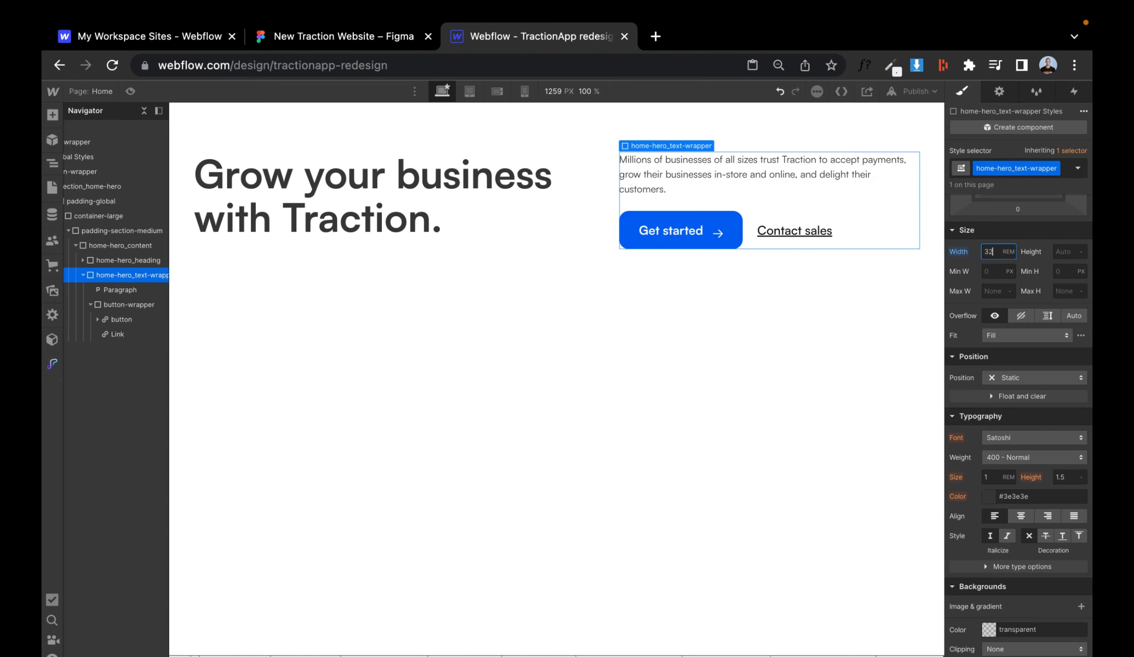
{"action": "left_click", "coordinate": [401, 48]}
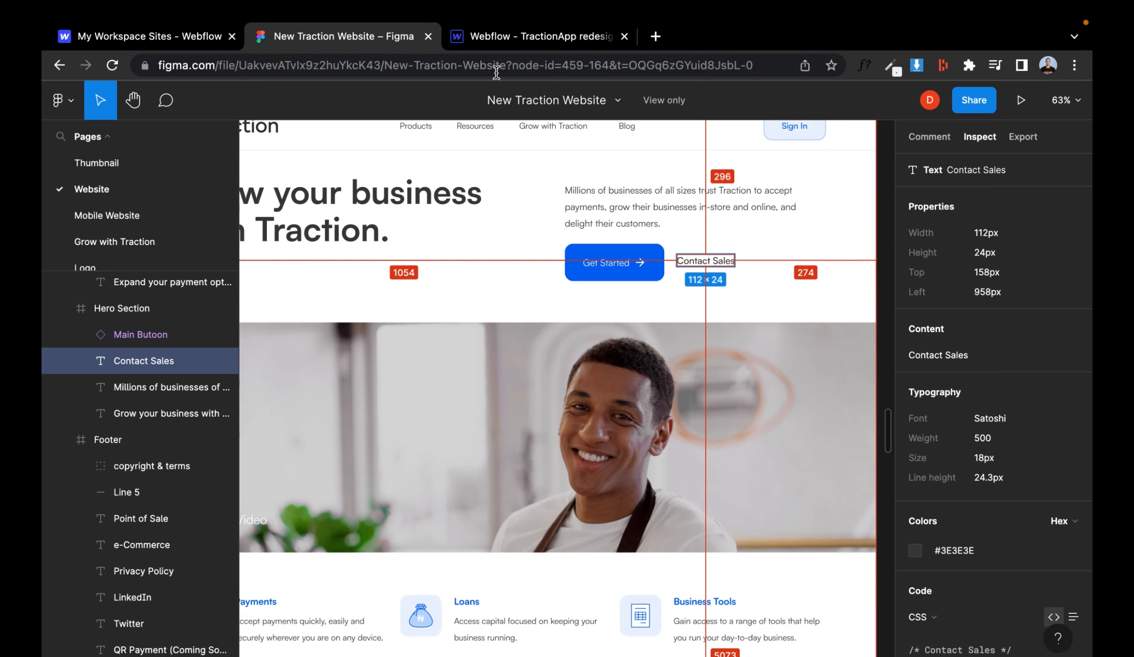
{"action": "left_click", "coordinate": [517, 46]}
{"action": "left_click", "coordinate": [132, 92]}
{"action": "left_click", "coordinate": [131, 92]}
{"action": "left_click", "coordinate": [997, 549]}
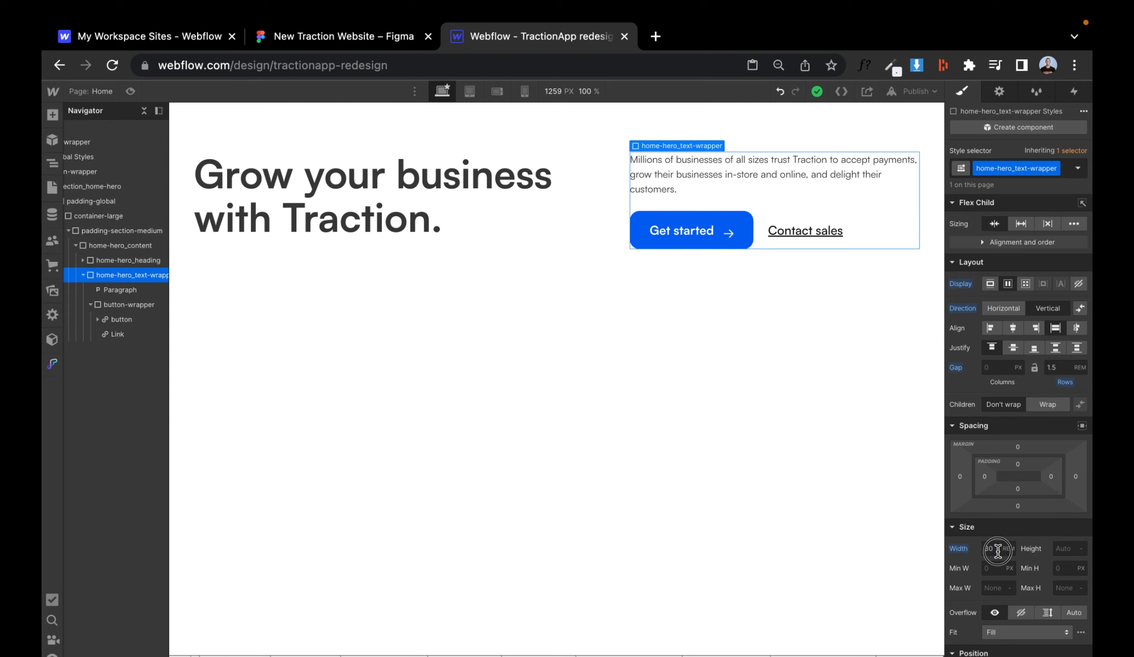
{"action": "type", "text": "29"}
{"action": "key", "text": "Return"}
- Compare the Webflow hero against the Figma Home design, previewing the page
{"action": "left_click", "coordinate": [401, 38]}
{"action": "left_click", "coordinate": [517, 39]}
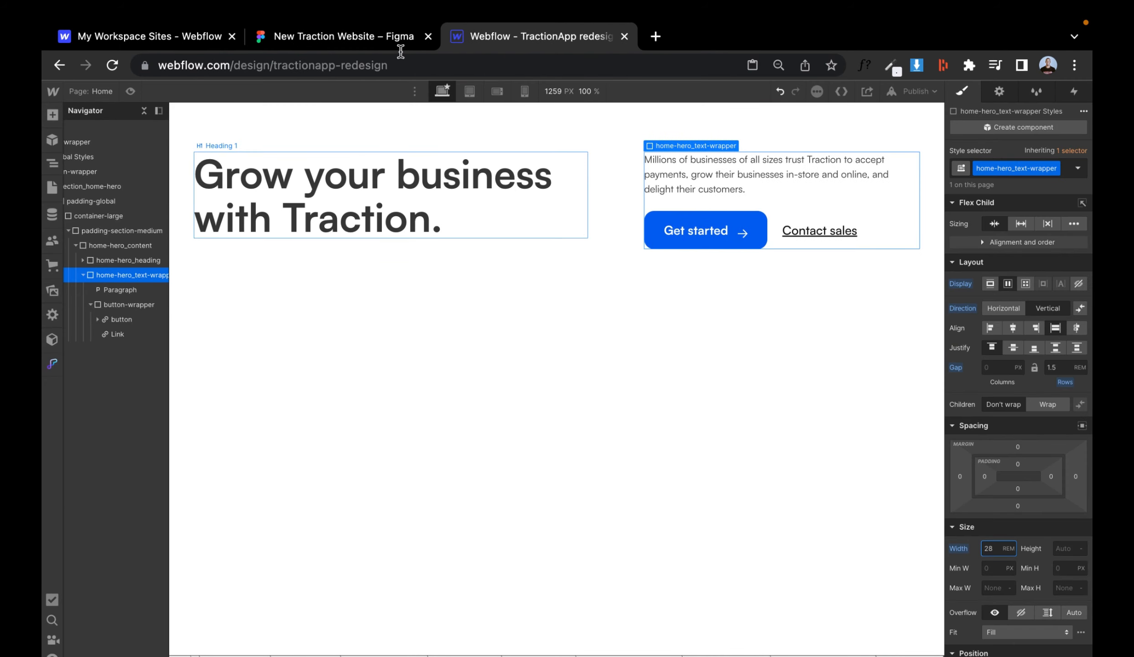
{"action": "left_click", "coordinate": [401, 36]}
{"action": "scroll", "coordinate": [491, 204], "scroll_direction": "down", "scroll_amount": 3}
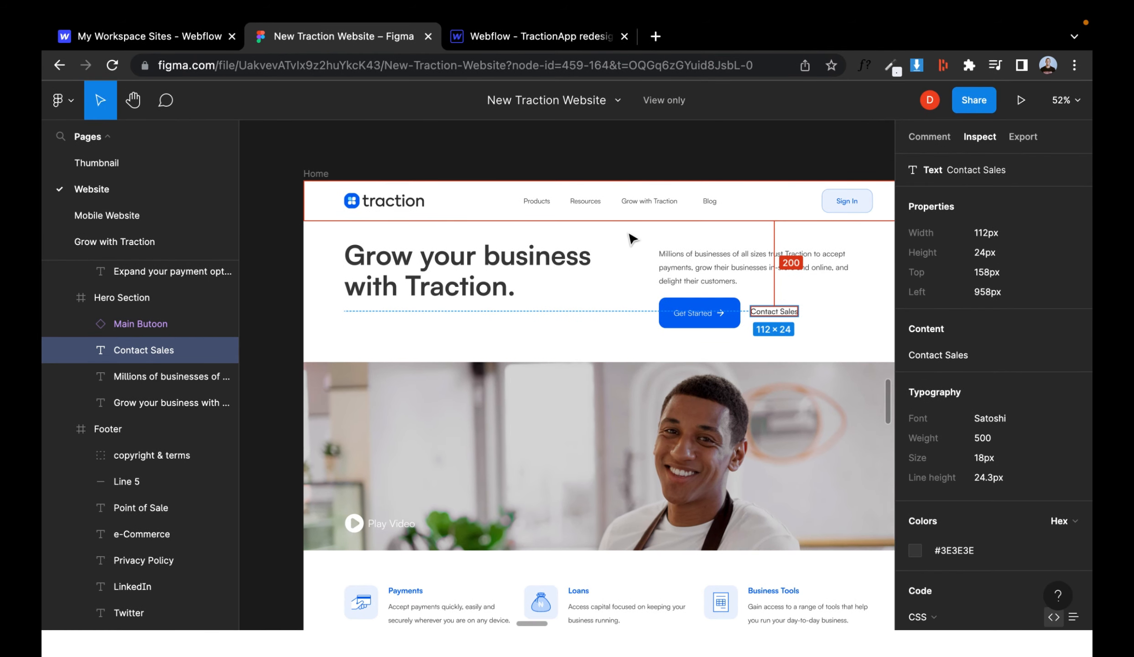
{"action": "scroll", "coordinate": [629, 235], "scroll_direction": "down", "scroll_amount": 2}
{"action": "scroll", "coordinate": [629, 235], "scroll_direction": "right", "scroll_amount": 3}
{"action": "scroll", "coordinate": [630, 235], "scroll_direction": "left", "scroll_amount": 1}
{"action": "left_click", "coordinate": [476, 39]}
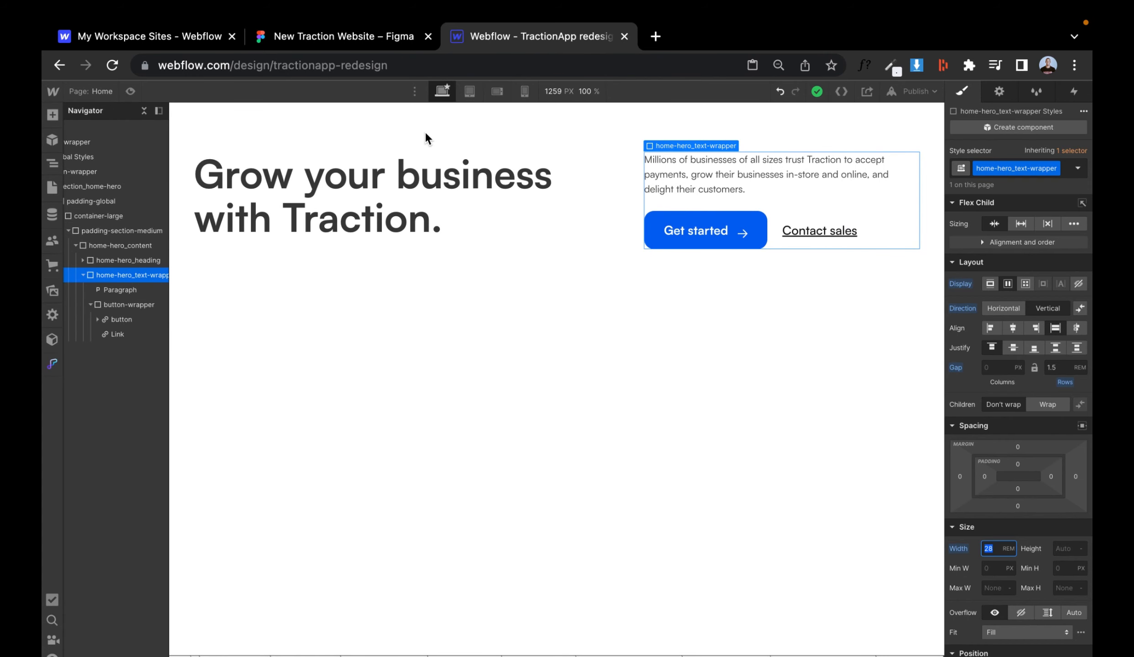
{"action": "key", "text": "super+shift+p"}
{"action": "left_click", "coordinate": [130, 91]}
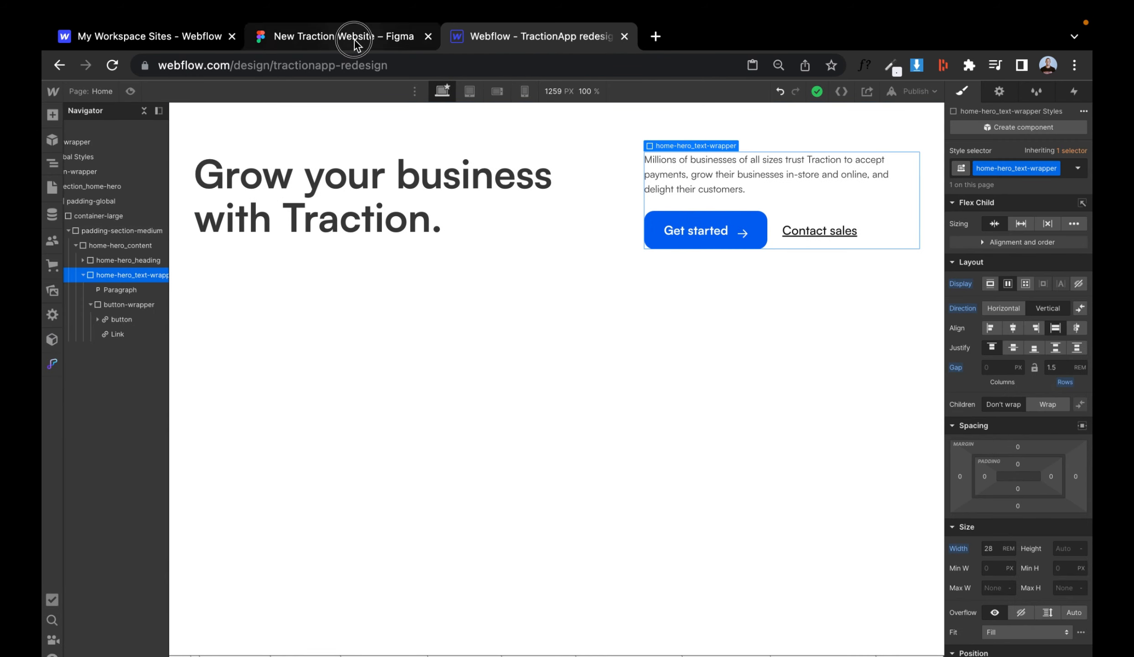
{"action": "left_click", "coordinate": [356, 37]}
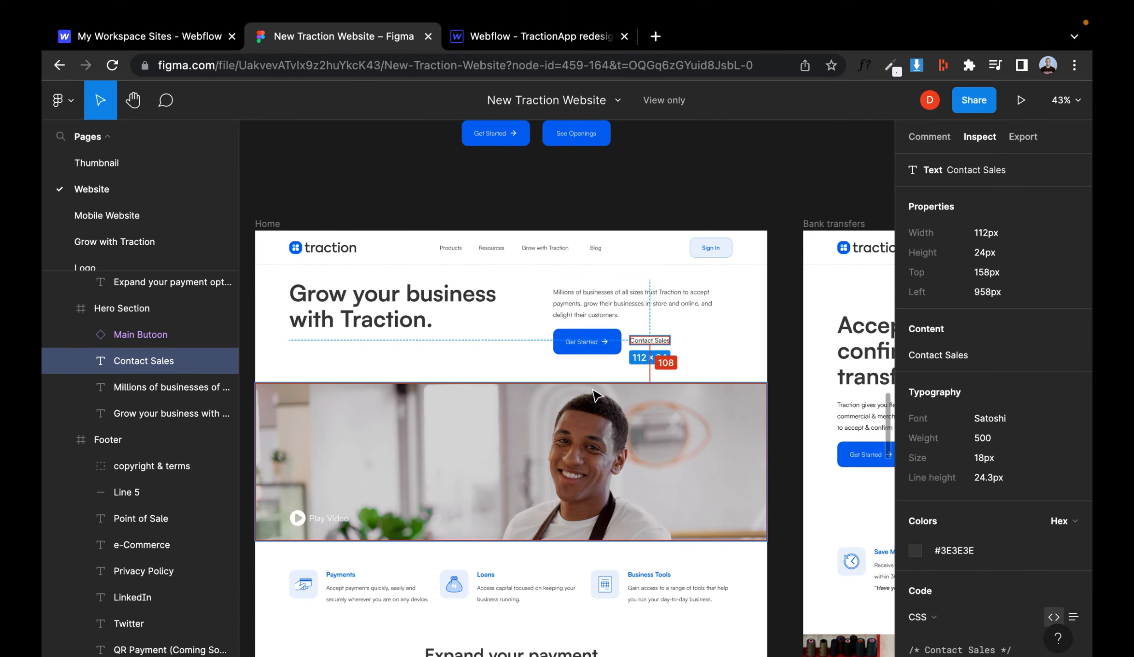
{"action": "scroll", "coordinate": [595, 395], "scroll_direction": "down", "scroll_amount": 2}
{"action": "scroll", "coordinate": [596, 395], "scroll_direction": "left", "scroll_amount": 2}
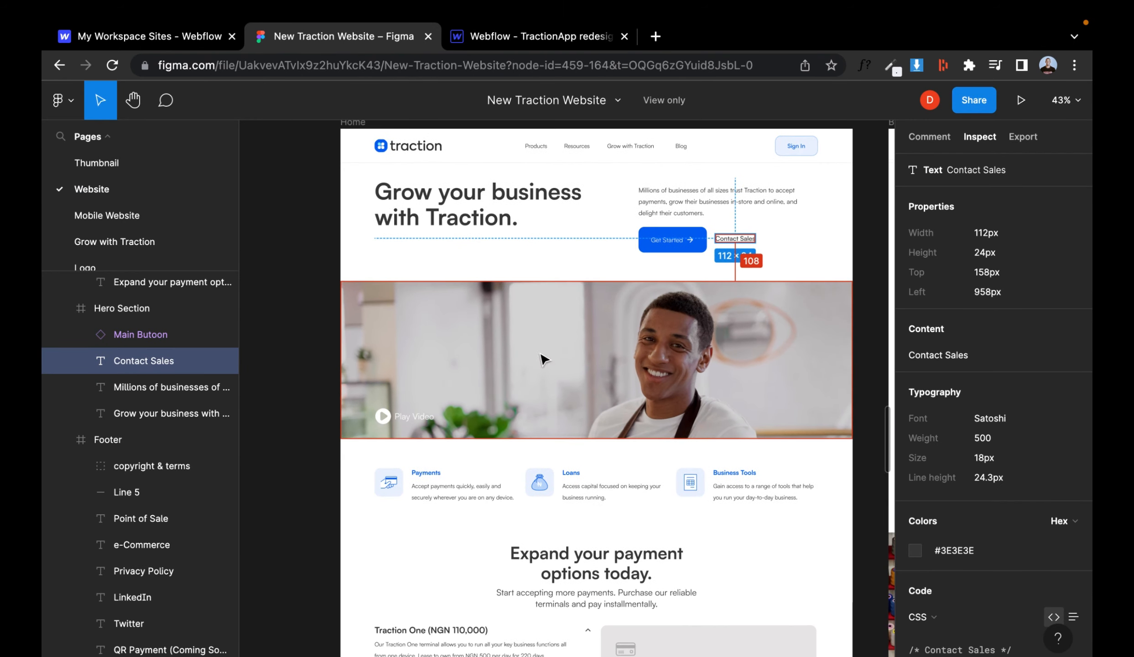
{"action": "left_click", "coordinate": [528, 36]}
- Add a Navbar component and move it above main-wrapper
{"action": "left_click", "coordinate": [86, 275]}
{"action": "left_click", "coordinate": [71, 232]}
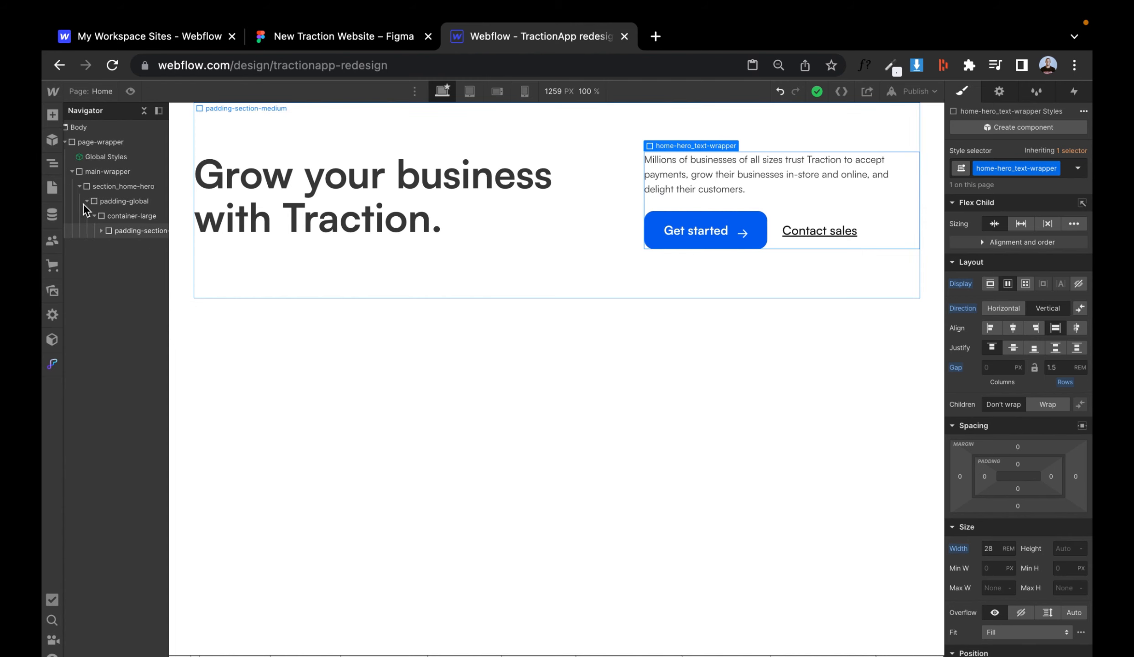
{"action": "left_click", "coordinate": [83, 203]}
{"action": "left_click", "coordinate": [79, 188]}
{"action": "left_click", "coordinate": [95, 173]}
{"action": "left_click", "coordinate": [52, 187]}
{"action": "left_click", "coordinate": [122, 116]}
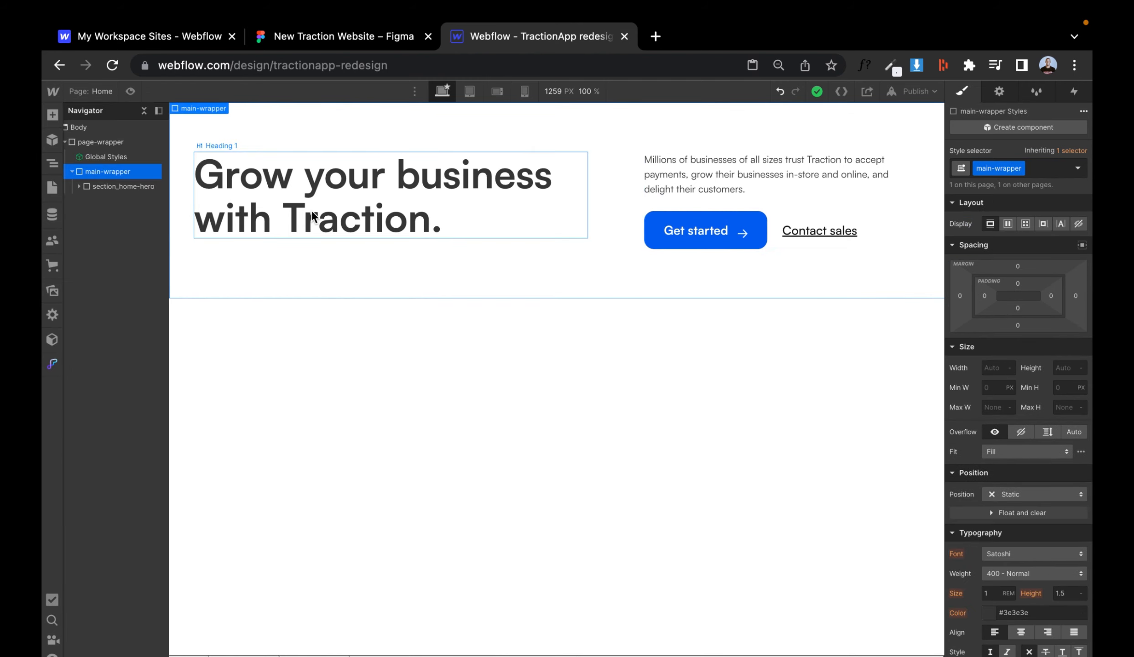
{"action": "key", "text": "super+e"}
{"action": "type", "text": "nav"}
{"action": "left_click", "coordinate": [456, 197]}
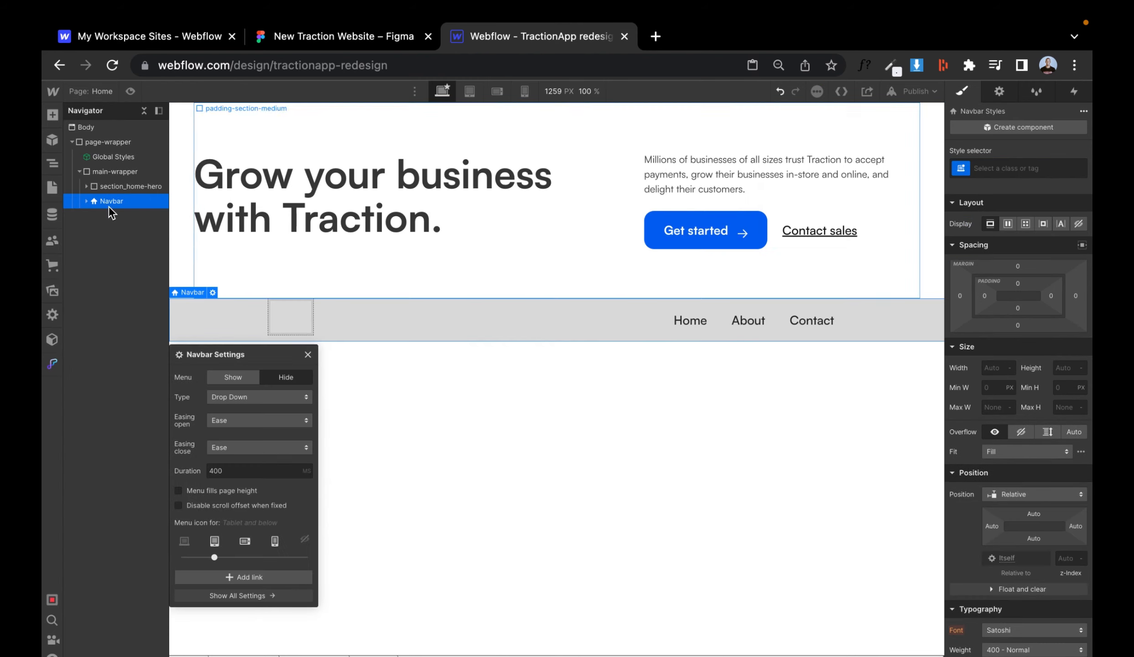
{"action": "left_click_drag", "start_coordinate": [109, 206], "coordinate": [110, 171]}
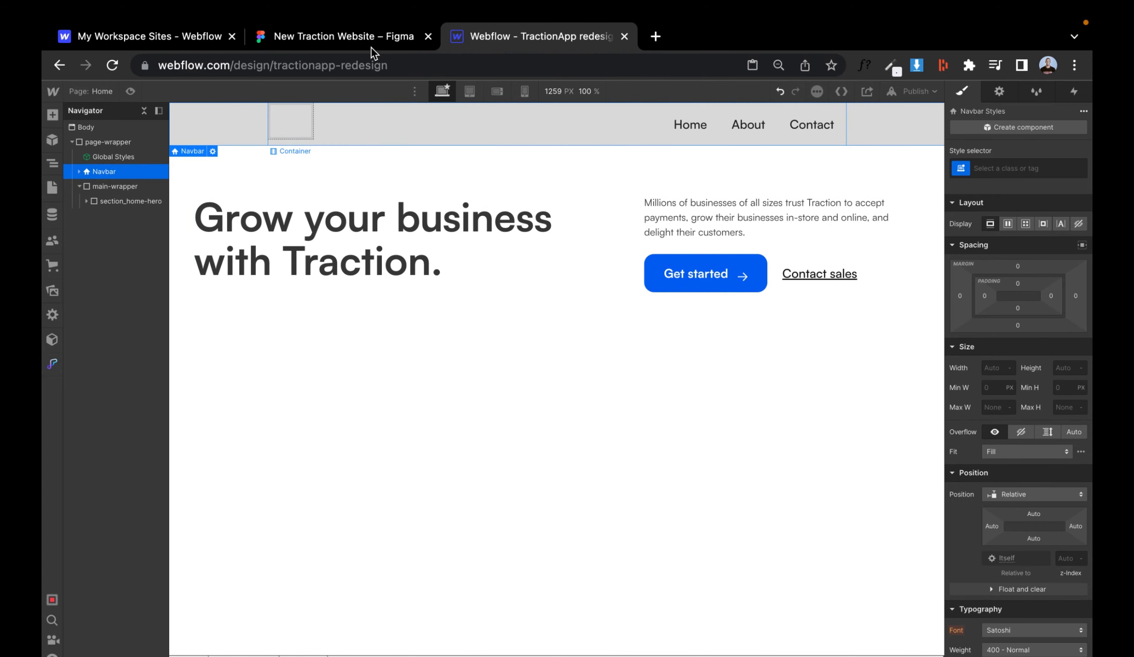
- Rename the first two nav links to Products and Resources
{"action": "left_click", "coordinate": [363, 36]}
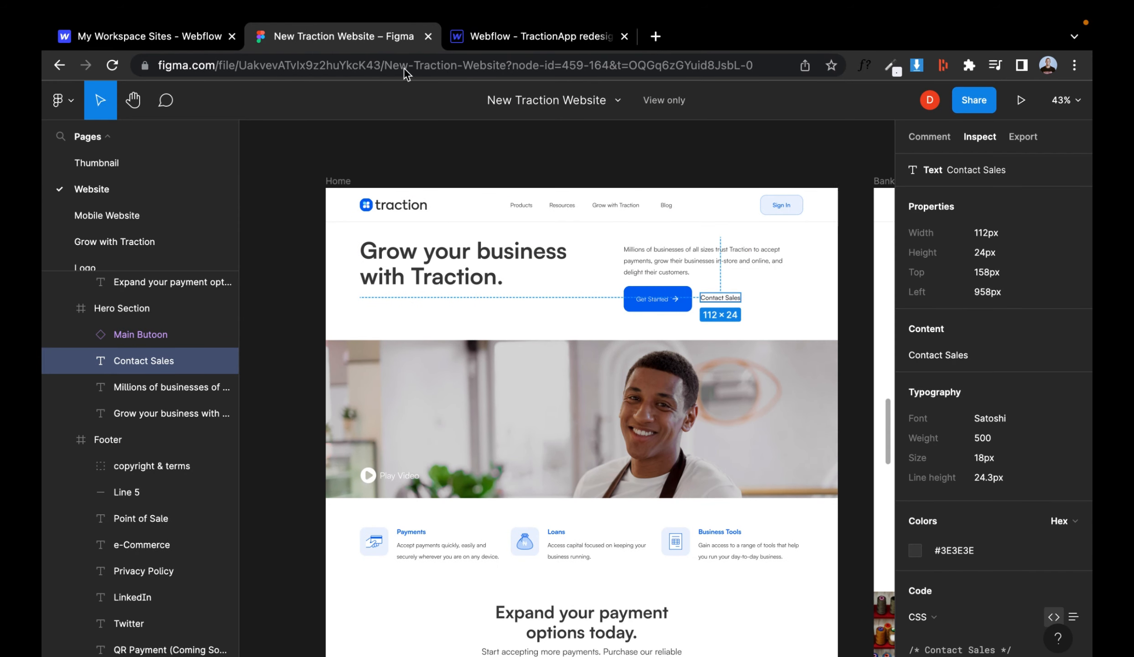
{"action": "left_click", "coordinate": [492, 42]}
{"action": "double_click", "coordinate": [691, 125]}
{"action": "type", "text": "Products"}
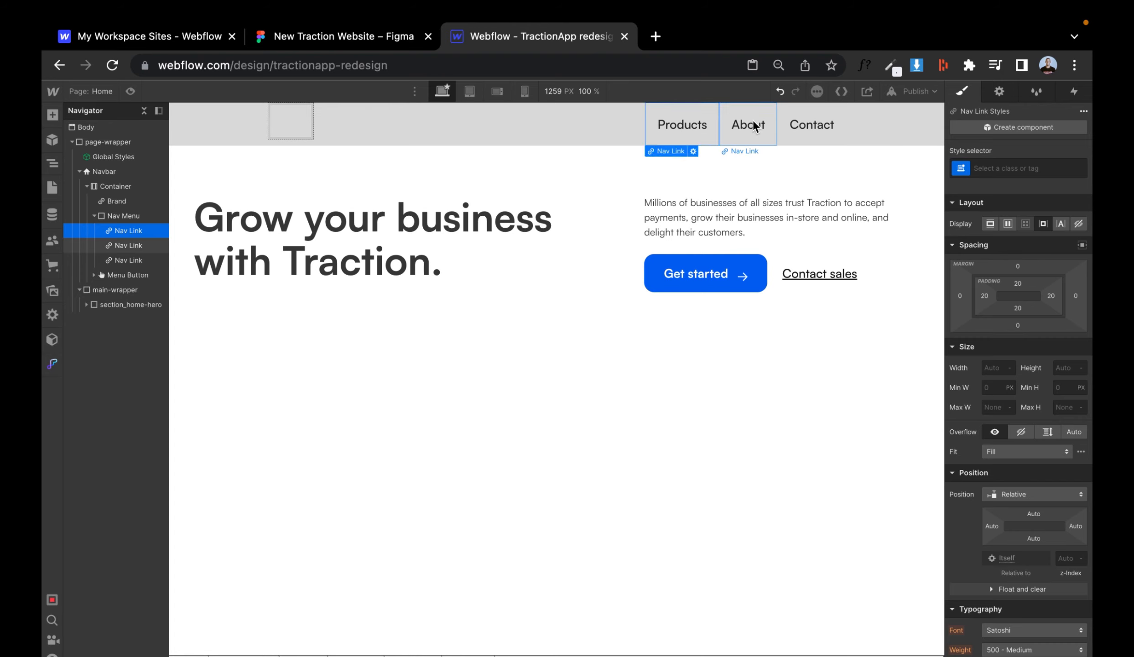
{"action": "double_click", "coordinate": [748, 124]}
{"action": "type", "text": "Resources"}
- Rename the third nav link to Grow with Traction
{"action": "left_click", "coordinate": [367, 45]}
{"action": "left_click", "coordinate": [525, 36]}
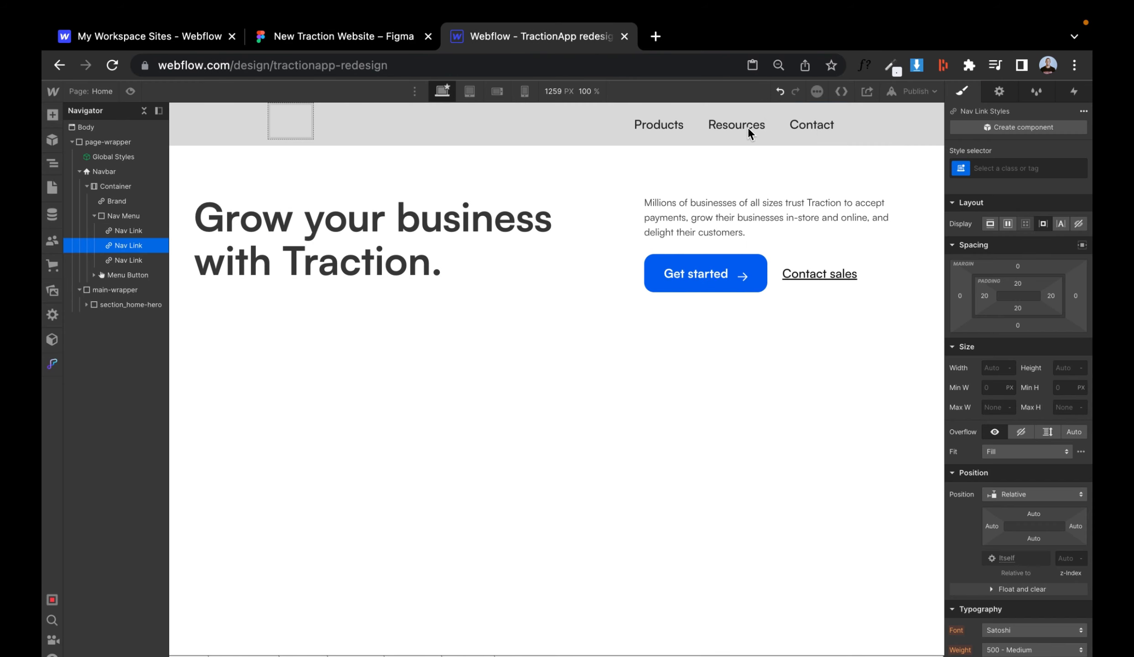
{"action": "left_click", "coordinate": [811, 124]}
{"action": "double_click", "coordinate": [811, 125]}
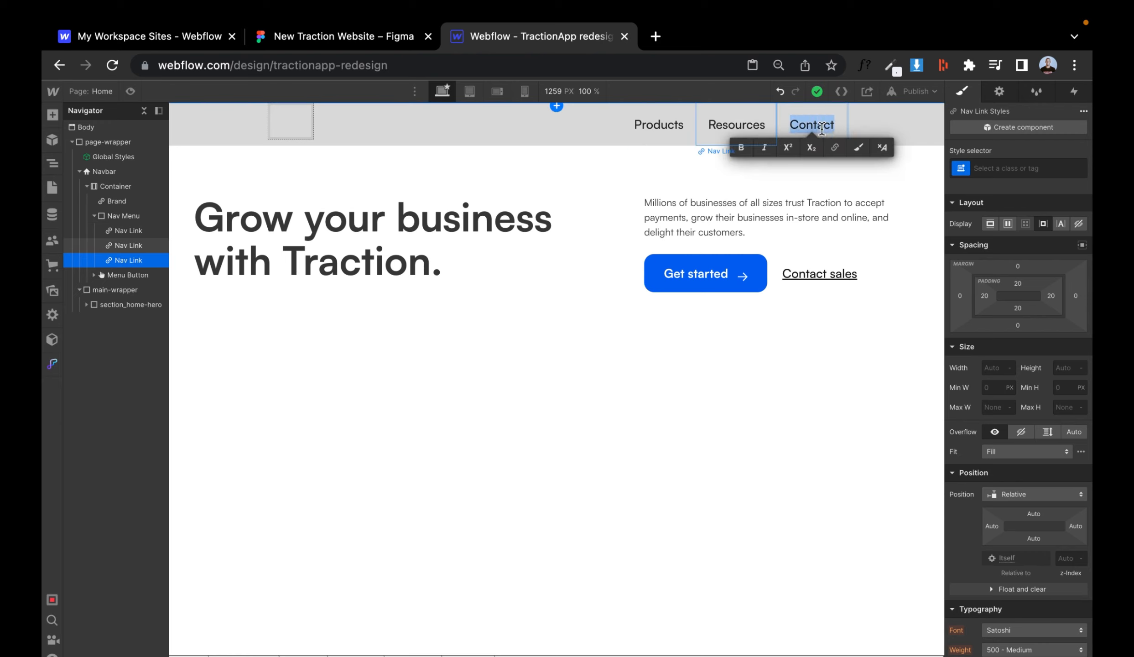
{"action": "type", "text": "Grow with Traction"}
- Duplicate the Grow with Traction nav link and relabel the copy Blog
{"action": "left_click", "coordinate": [742, 129]}
{"action": "key", "text": "super+c"}
{"action": "key", "text": "super+v"}
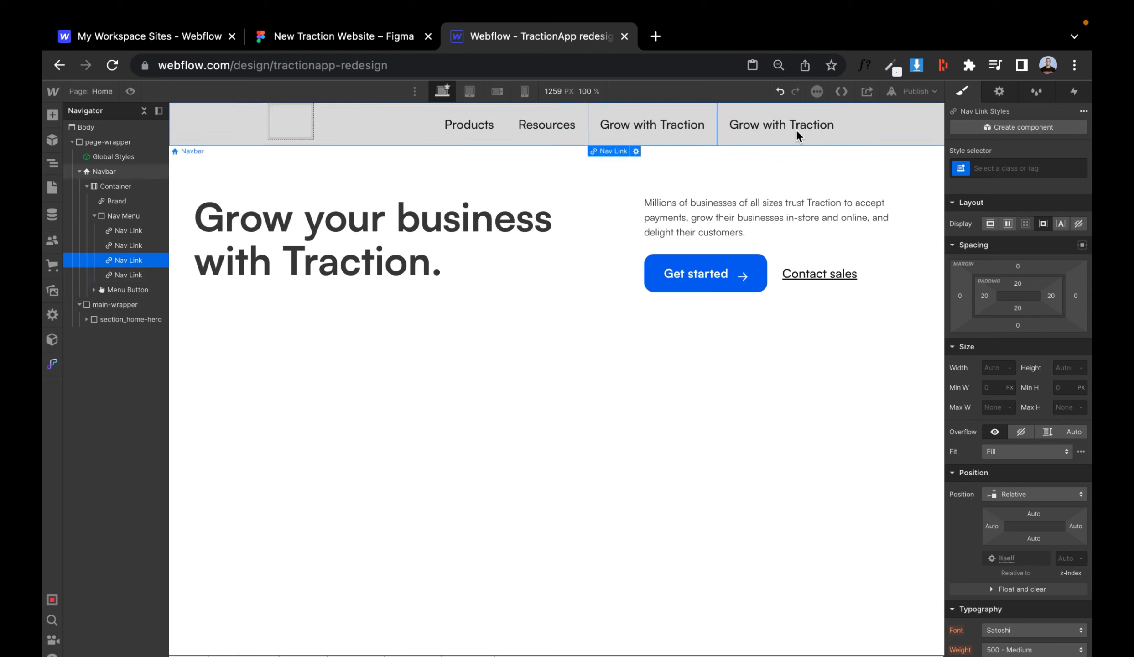
{"action": "double_click", "coordinate": [797, 132]}
{"action": "type", "text": "Blog"}
- Replace the navbar's Container with a new Div Block holding the Brand, Nav Menu and Menu Button
{"action": "left_click", "coordinate": [94, 215]}
{"action": "left_click", "coordinate": [99, 186]}
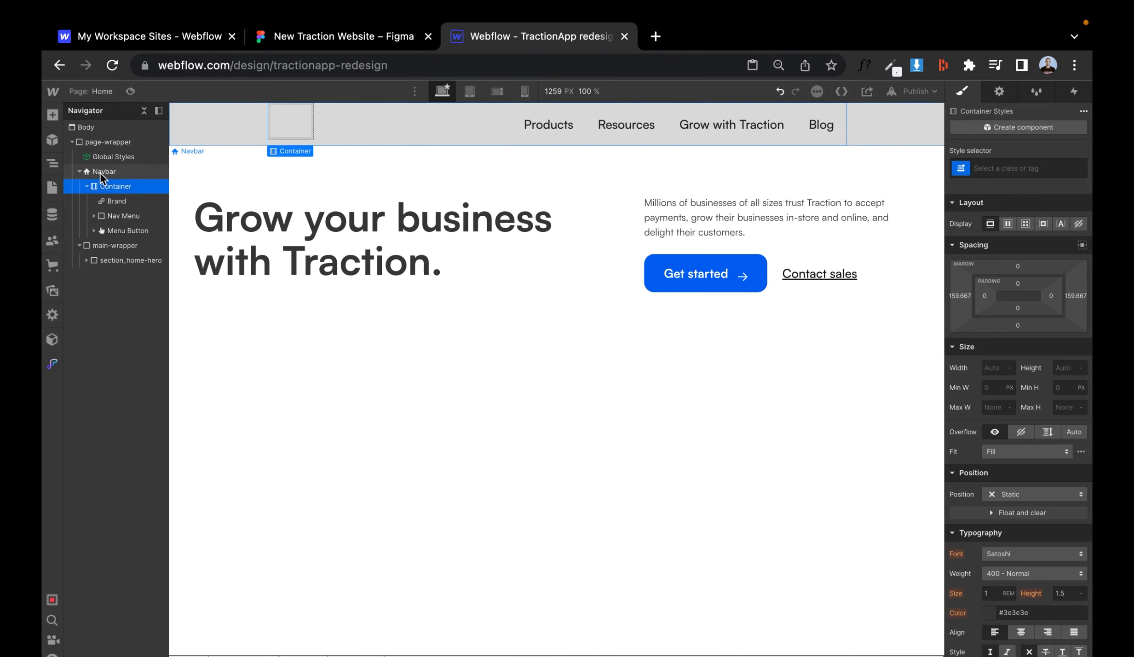
{"action": "left_click", "coordinate": [100, 172]}
{"action": "key", "text": "super+e"}
{"action": "type", "text": "div"}
{"action": "key", "text": "Return"}
{"action": "left_click_drag", "start_coordinate": [101, 245], "coordinate": [116, 226]}
{"action": "left_click", "coordinate": [116, 201]}
{"action": "left_click", "coordinate": [128, 247]}
{"action": "key", "text": "Delete"}
- Give the new div block the class nav-wrapper
{"action": "left_click", "coordinate": [113, 185]}
{"action": "key", "text": "super+Return"}
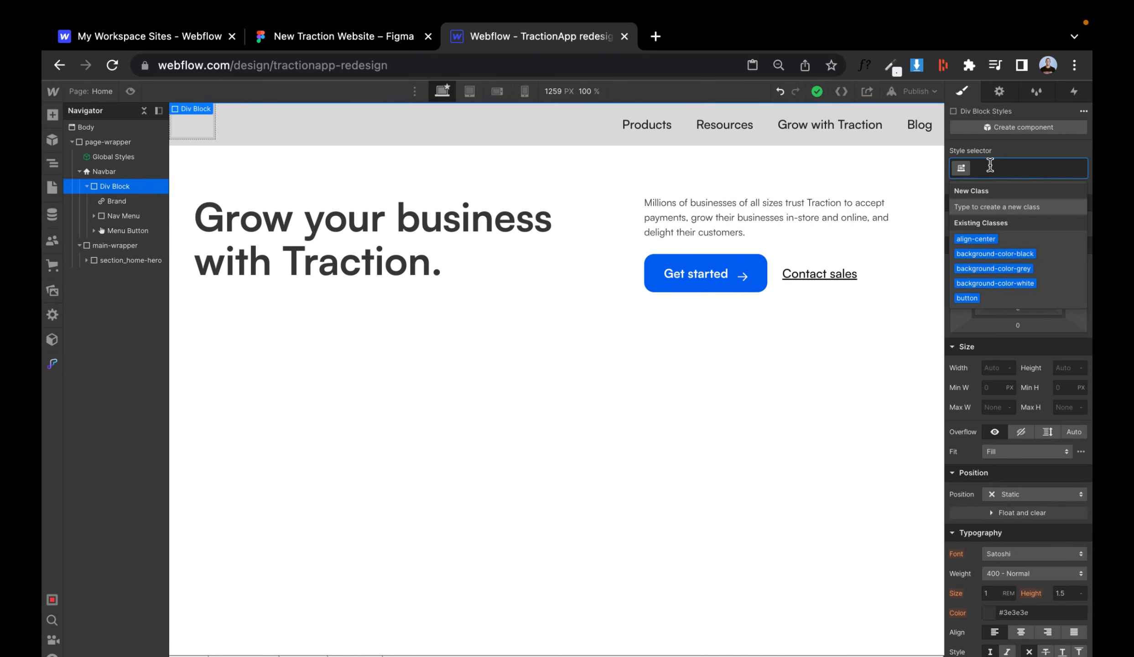
{"action": "type", "text": "nav-wrapper"}
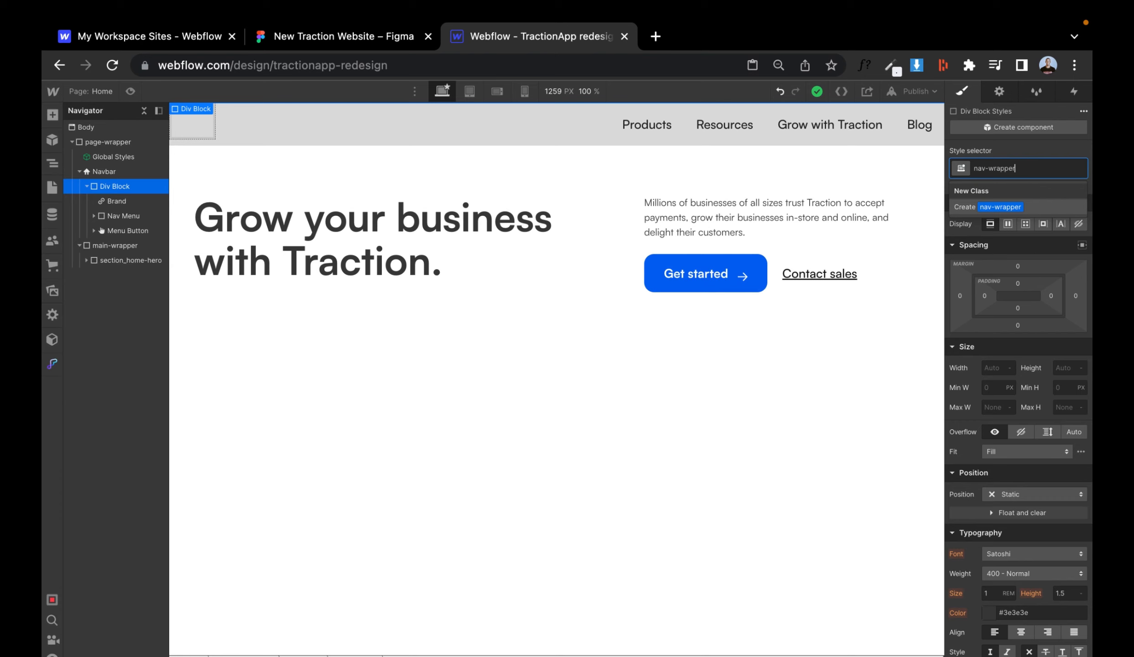
{"action": "key", "text": "Return"}
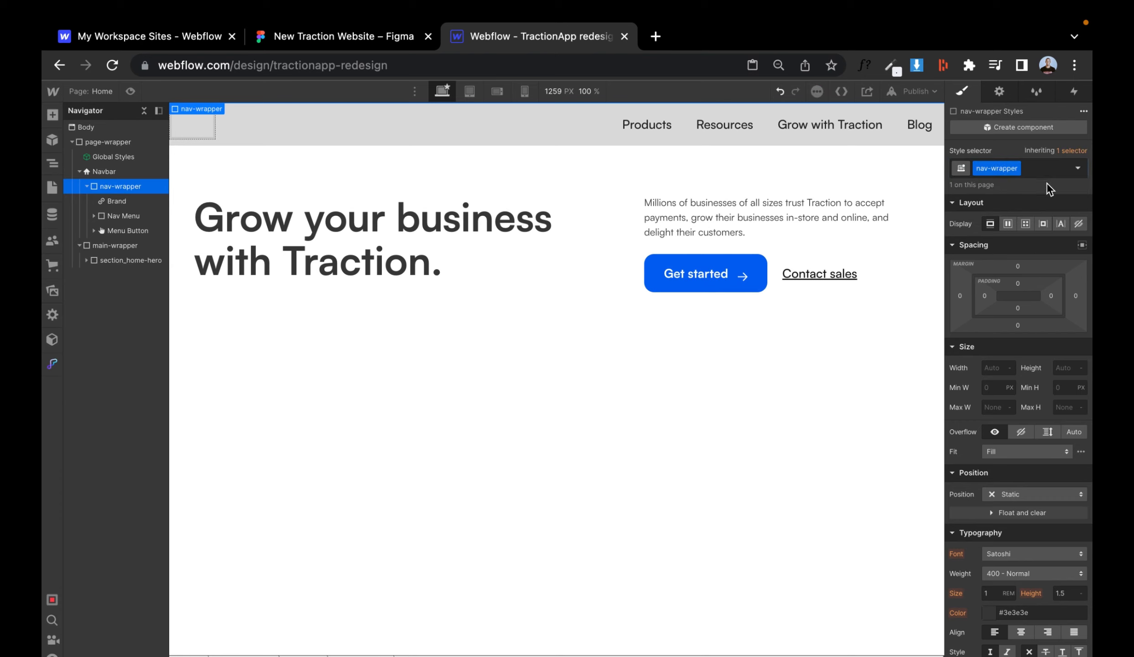
- Set nav-wrapper's left and right padding to 2.5 rem
{"action": "left_click", "coordinate": [984, 296]}
{"action": "type", "text": "2."}
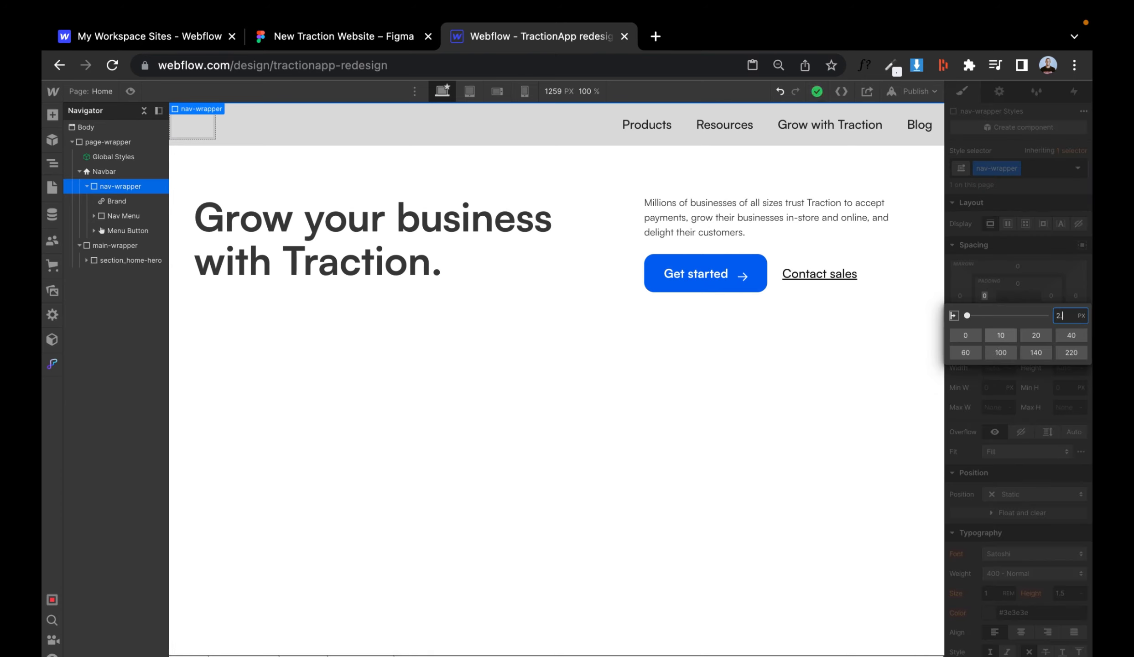
{"action": "type", "text": "5rem"}
{"action": "key", "text": "Return"}
{"action": "left_click", "coordinate": [1051, 296]}
{"action": "type", "text": "2.5rem"}
{"action": "key", "text": "Return"}
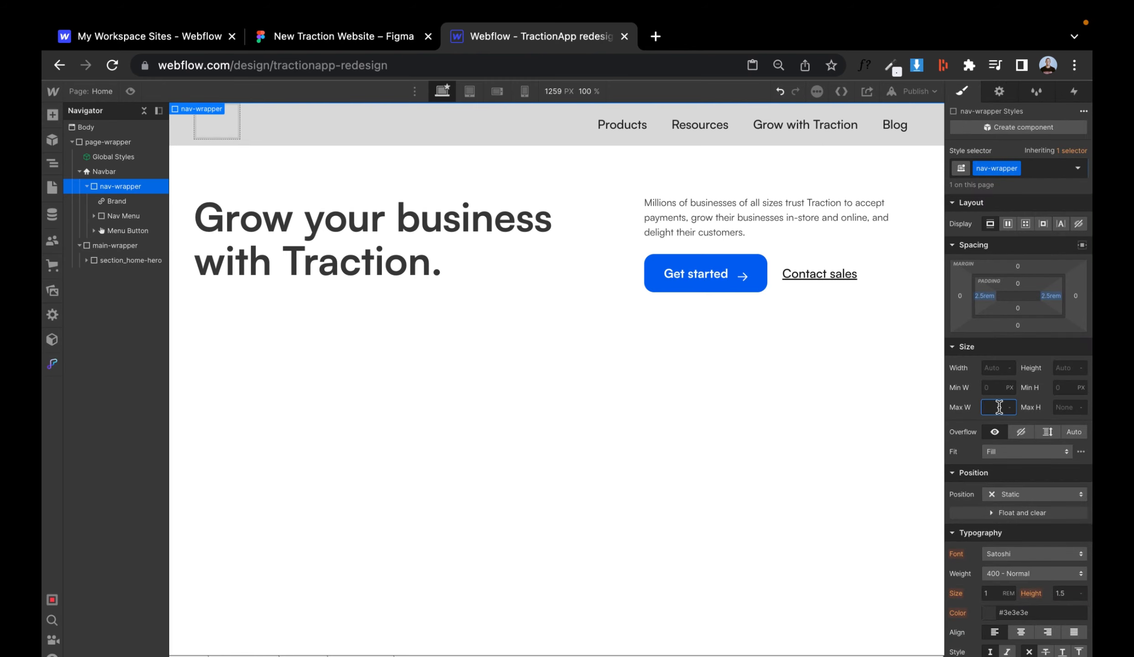
{"action": "left_click", "coordinate": [1082, 245]}
- Give the Nav Menu the class nav_menu
{"action": "left_click", "coordinate": [130, 91]}
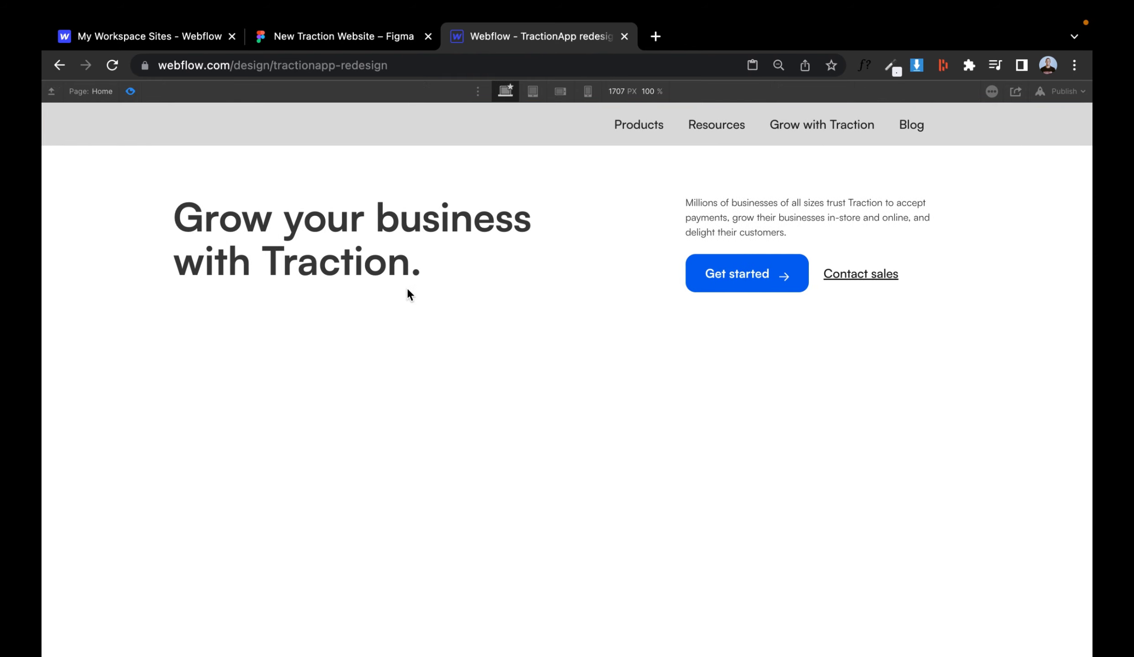
{"action": "left_click", "coordinate": [131, 92]}
{"action": "left_click", "coordinate": [116, 200]}
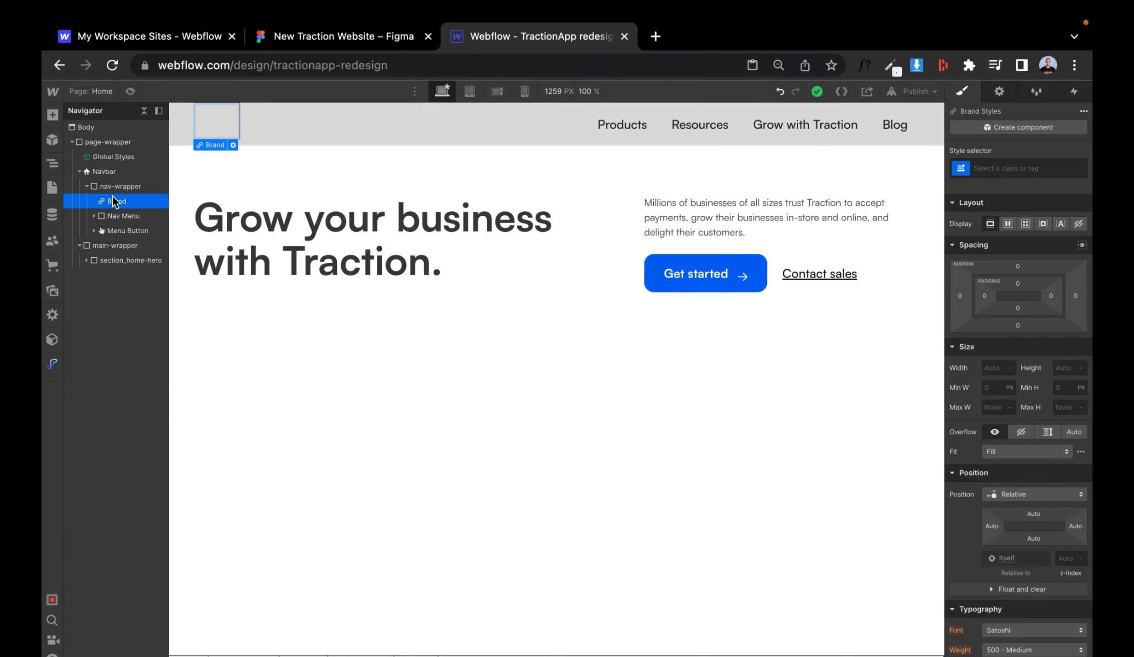
{"action": "left_click", "coordinate": [121, 217]}
{"action": "left_click", "coordinate": [1026, 168]}
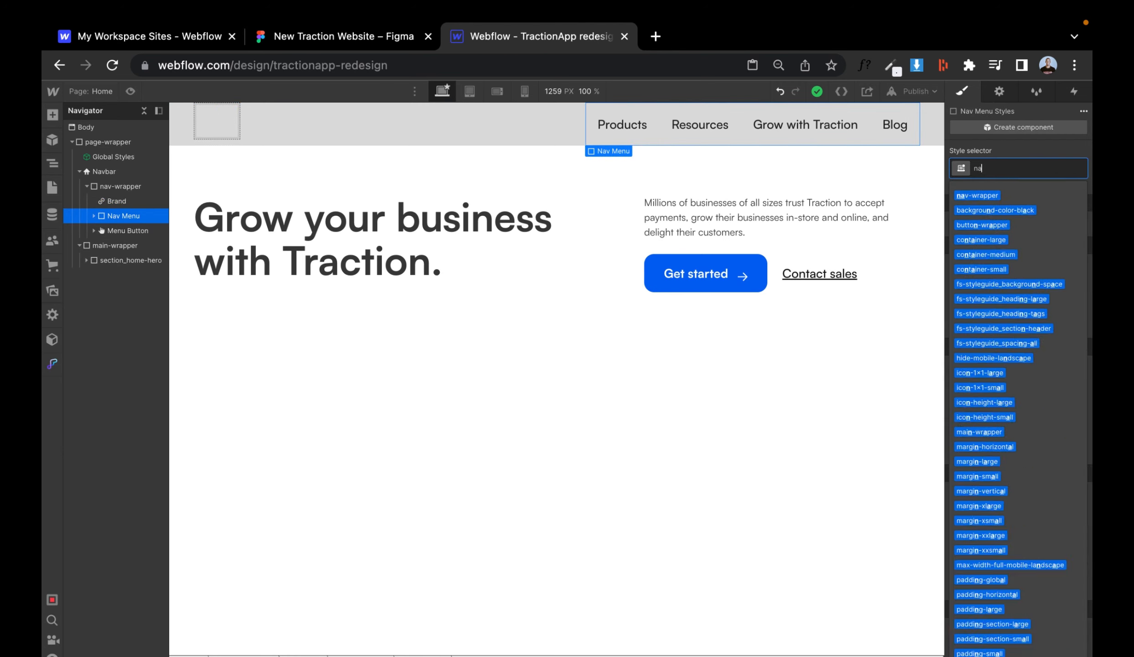
{"action": "type", "text": "nav"}
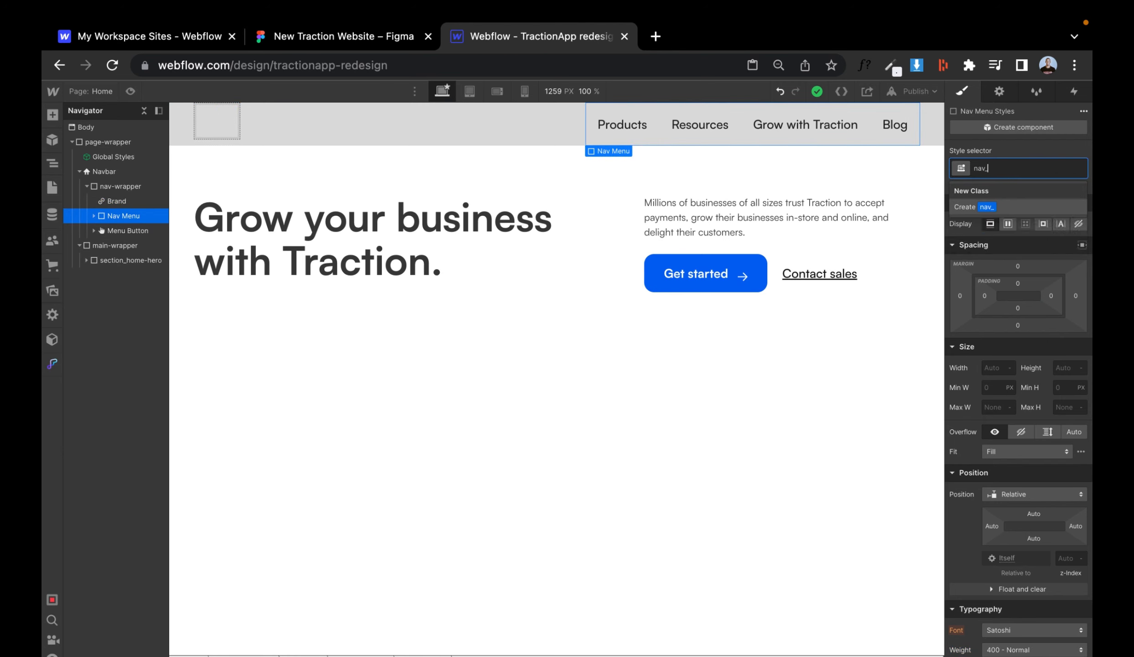
{"action": "type", "text": "_menu"}
{"action": "key", "text": "Return"}
- Give the Brand link the class nav_logo
{"action": "left_click", "coordinate": [137, 201]}
{"action": "left_click", "coordinate": [1003, 168]}
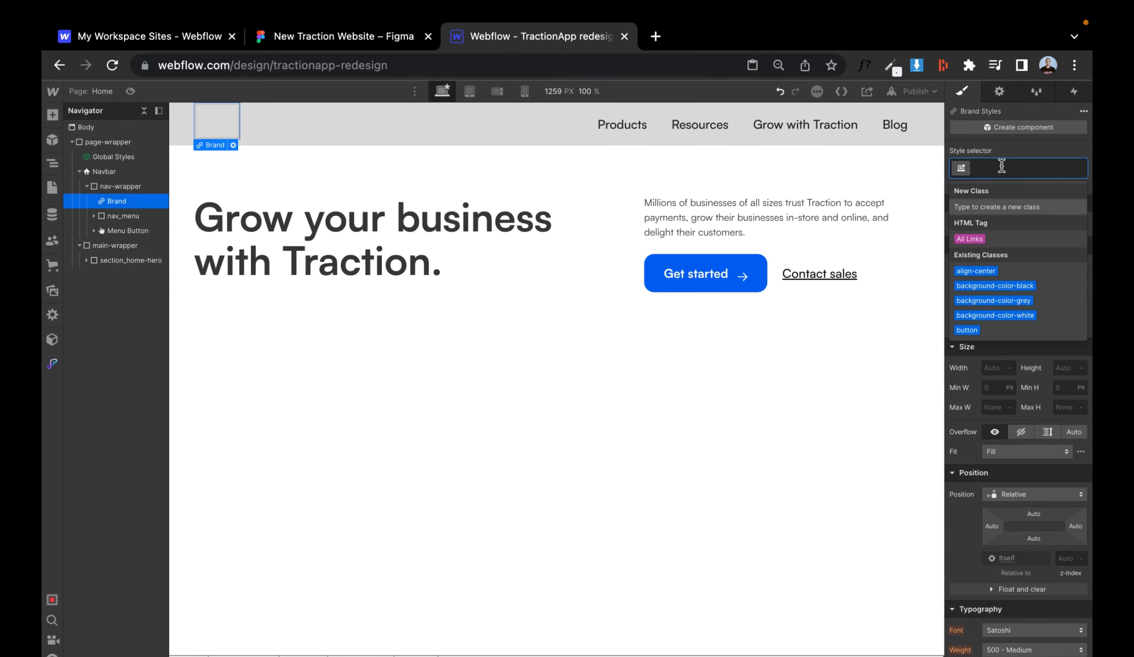
{"action": "type", "text": "nav_logo"}
{"action": "key", "text": "Return"}
{"action": "key", "text": "ctrl+shift+Tab"}
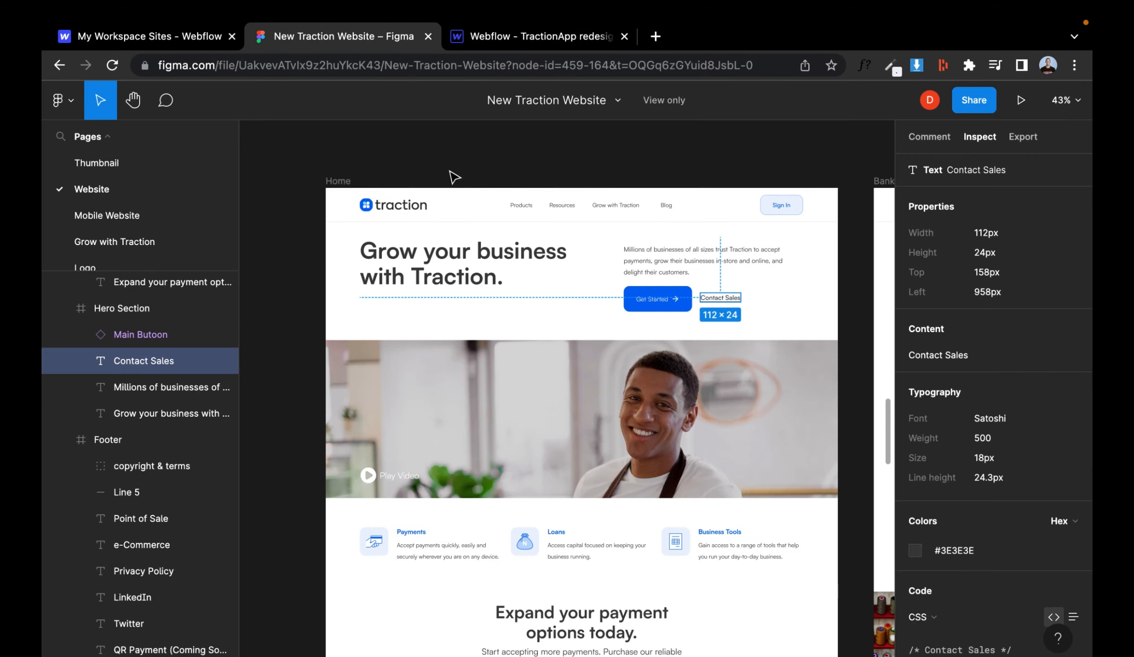
{"action": "key", "text": "ctrl+Tab"}
{"action": "left_click", "coordinate": [118, 190]}
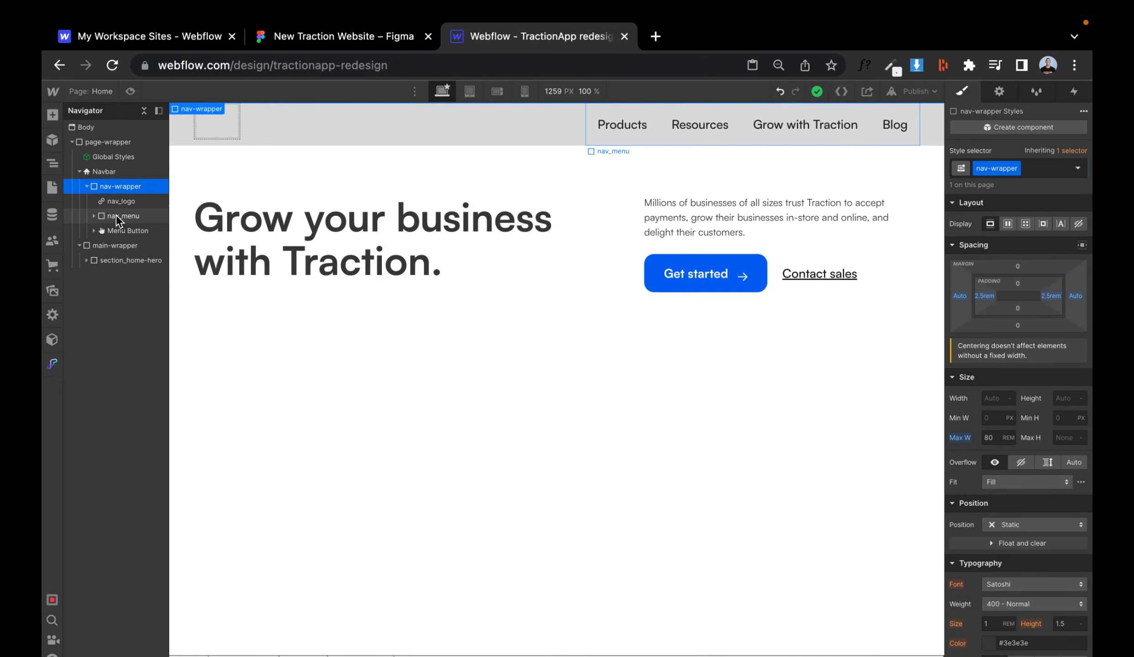
{"action": "left_click", "coordinate": [117, 213]}
{"action": "left_click", "coordinate": [114, 187]}
{"action": "key", "text": "super+e"}
{"action": "type", "text": "div"}
{"action": "key", "text": "Return"}
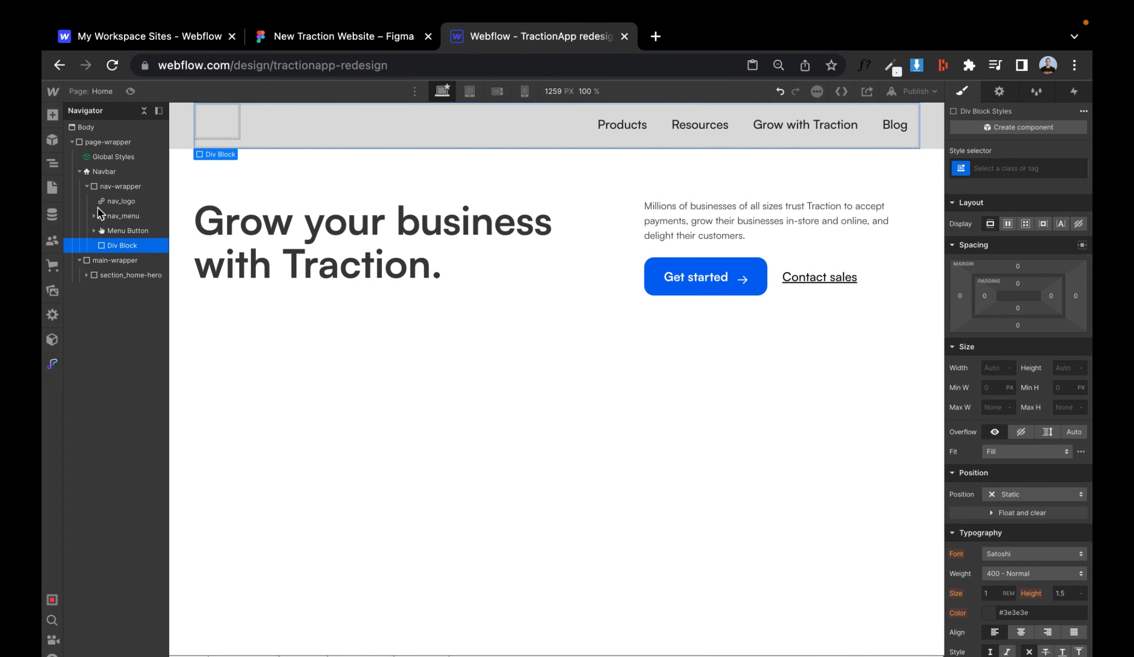
{"action": "key", "text": "ctrl+shift+Tab"}
{"action": "key", "text": "ctrl+Tab"}
{"action": "key", "text": "Delete"}
- Add a button labelled Sign in to nav-wrapper and place it between the nav menu and the menu button
{"action": "left_click", "coordinate": [118, 185]}
{"action": "key", "text": "super+e"}
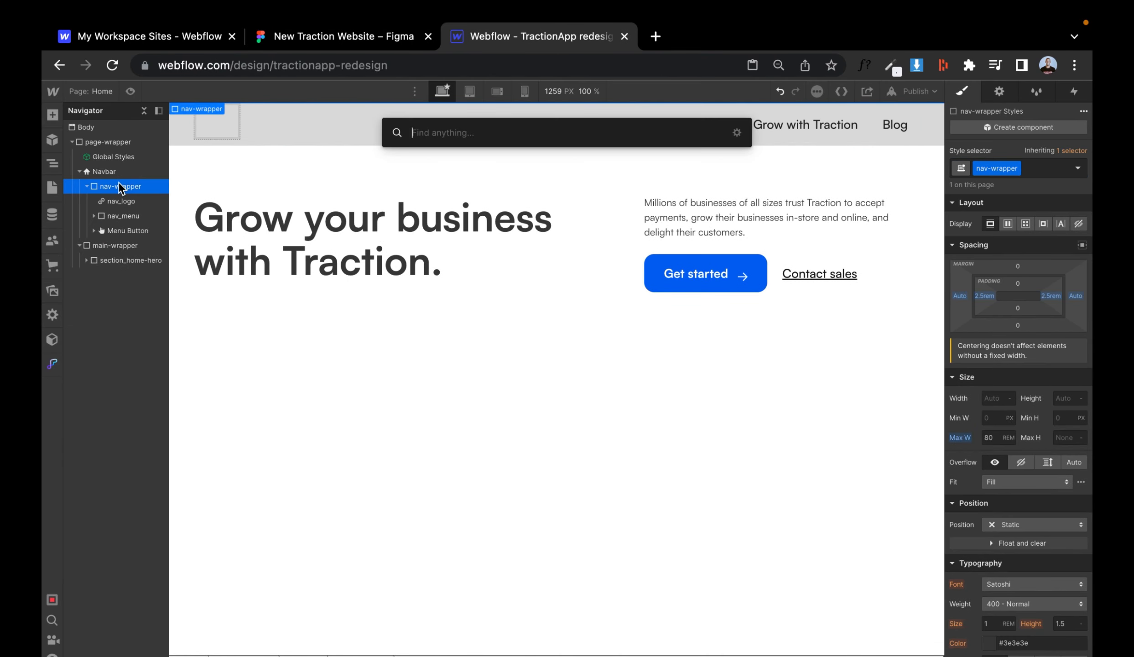
{"action": "type", "text": "button"}
{"action": "key", "text": "Return"}
{"action": "double_click", "coordinate": [288, 121]}
{"action": "type", "text": "Sign in"}
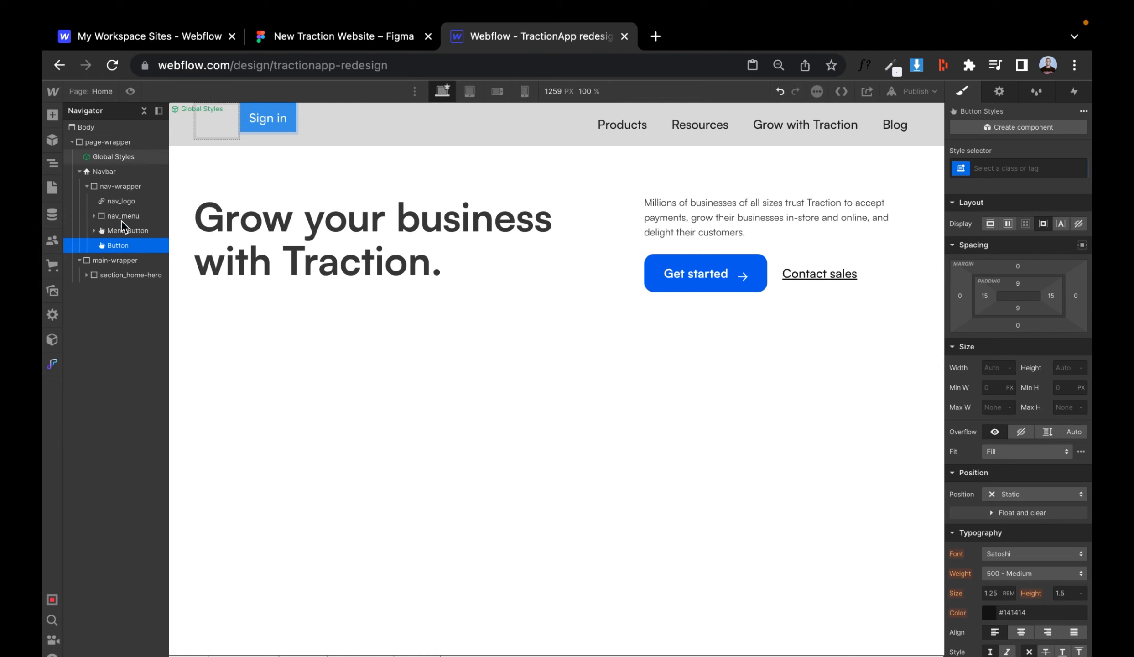
{"action": "left_click", "coordinate": [120, 232]}
{"action": "left_click_drag", "start_coordinate": [118, 235], "coordinate": [119, 251]}
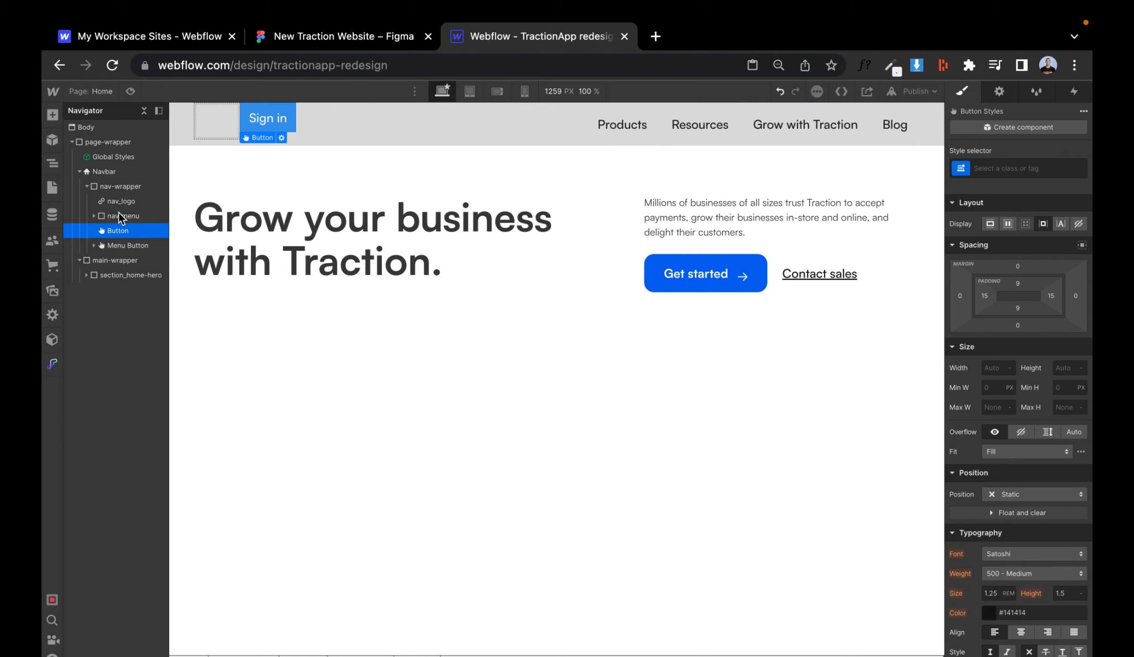
- Make nav-wrapper a flex row with items vertically centred and justified with space between
{"action": "left_click", "coordinate": [118, 186]}
{"action": "left_click", "coordinate": [1007, 223]}
{"action": "left_click", "coordinate": [1055, 287]}
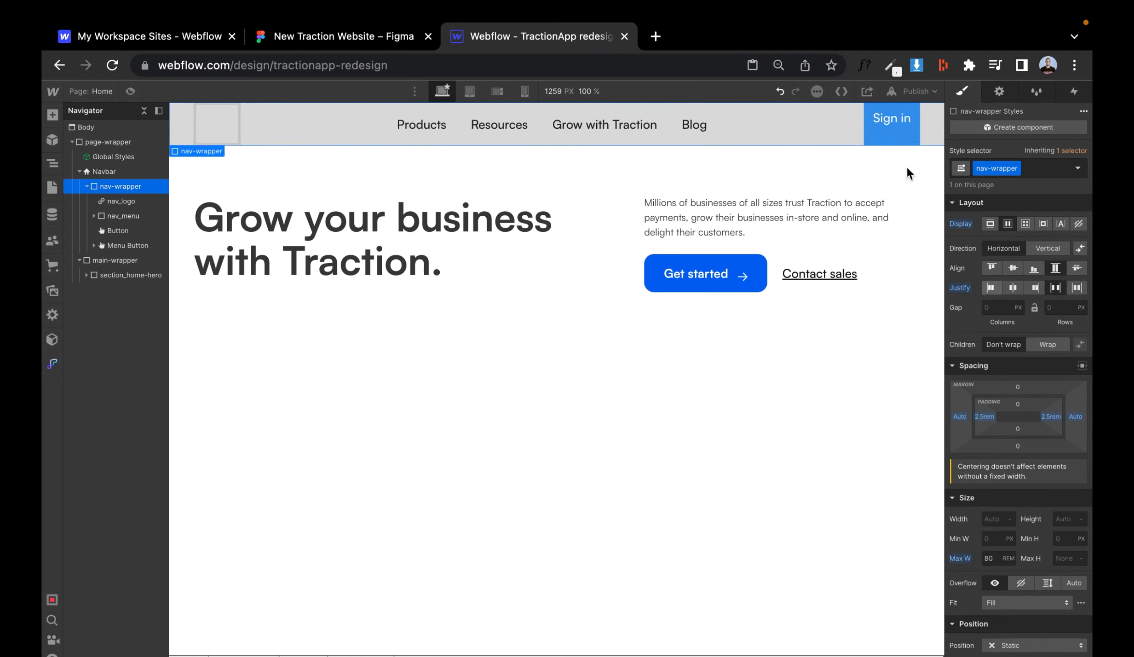
{"action": "left_click", "coordinate": [1012, 268]}
- Set nav-wrapper's top and bottom padding to 1 rem
{"action": "left_click", "coordinate": [395, 45]}
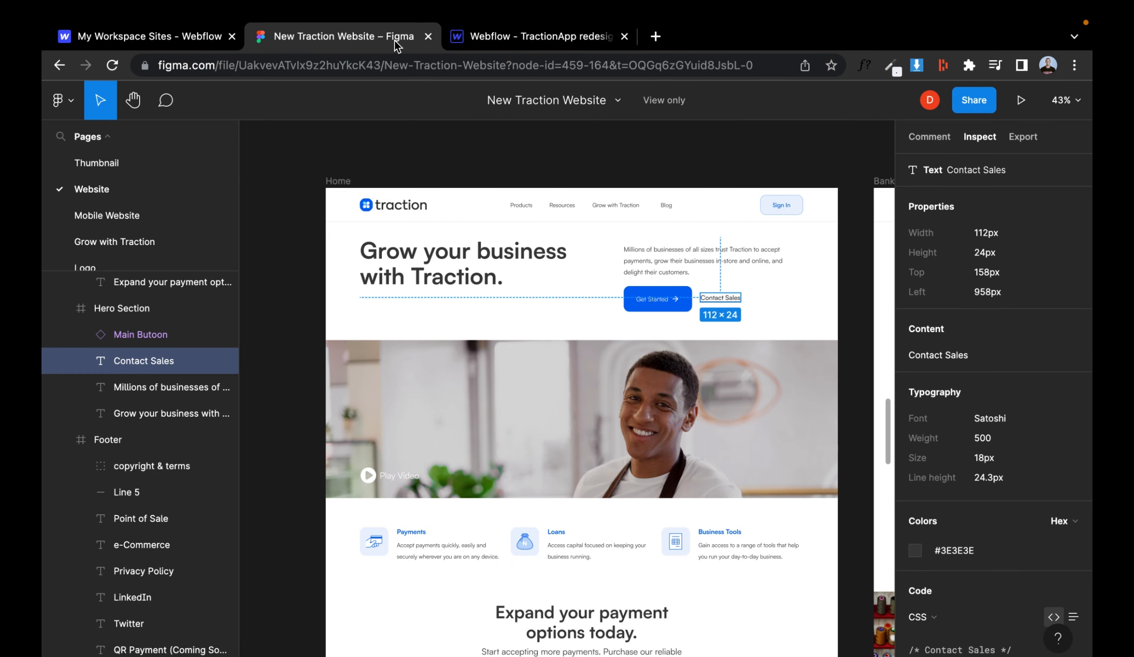
{"action": "left_click", "coordinate": [515, 44]}
{"action": "left_click_drag", "start_coordinate": [1018, 404], "coordinate": [1018, 393]}
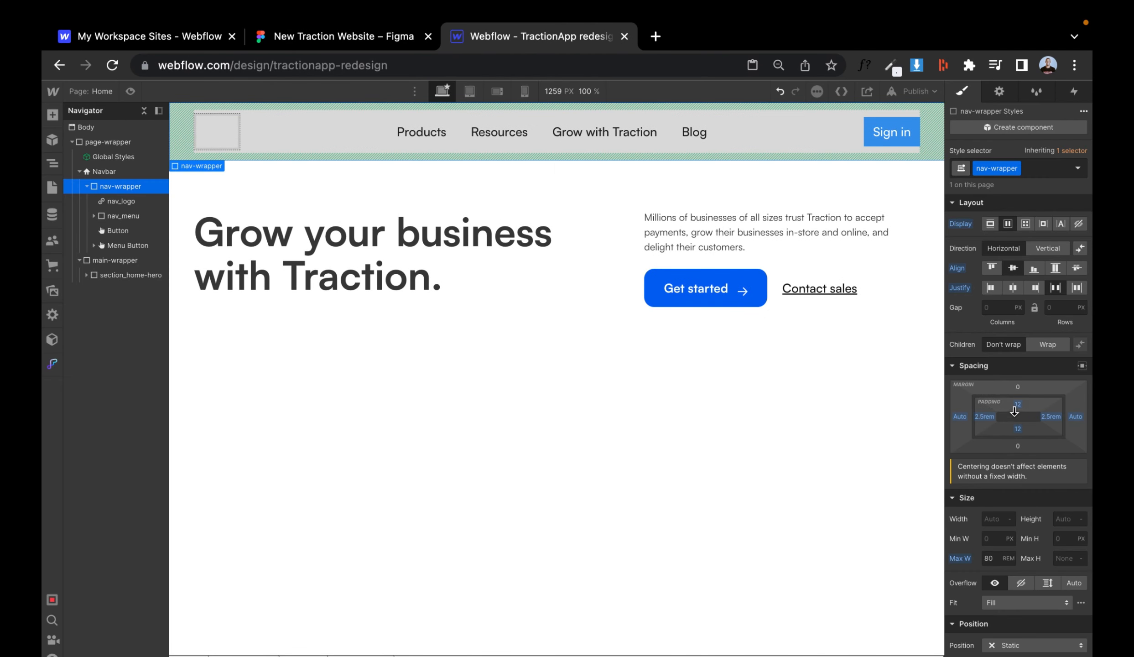
{"action": "left_click", "coordinate": [1018, 404]}
{"action": "type", "text": "1rem"}
{"action": "key", "text": "Return"}
{"action": "left_click_drag", "start_coordinate": [1018, 436], "coordinate": [1019, 431]}
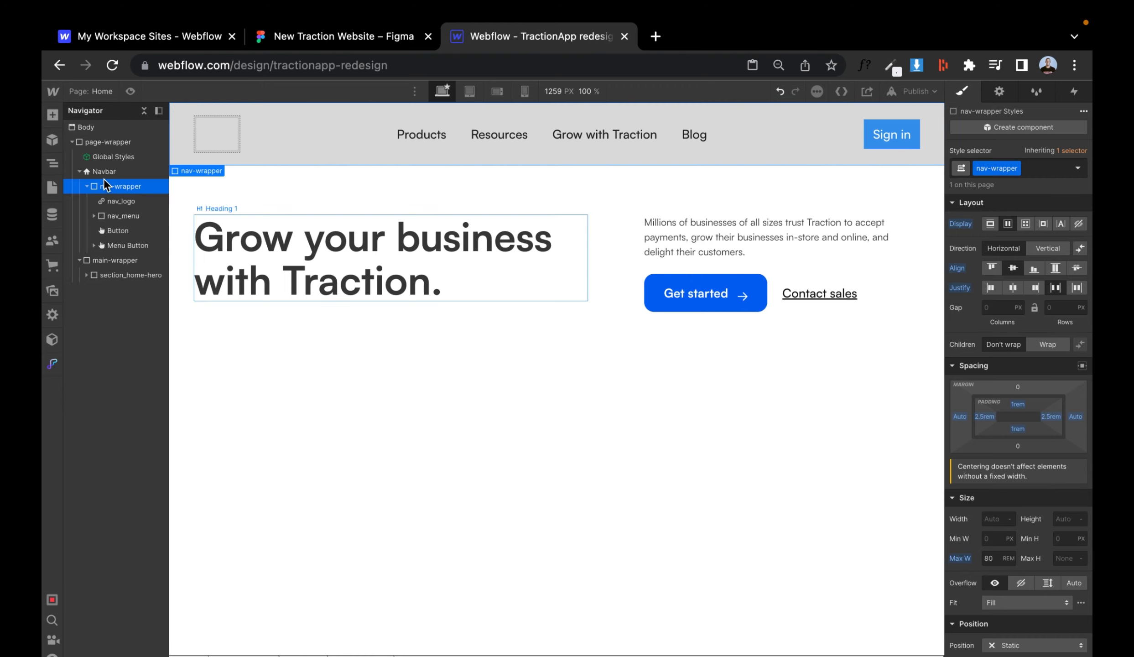
- Set the Navbar's background colour to white
{"action": "left_click", "coordinate": [328, 44]}
{"action": "left_click", "coordinate": [491, 39]}
{"action": "scroll", "coordinate": [994, 292], "scroll_direction": "down", "scroll_amount": 10}
{"action": "left_click", "coordinate": [988, 268]}
{"action": "left_click", "coordinate": [956, 458]}
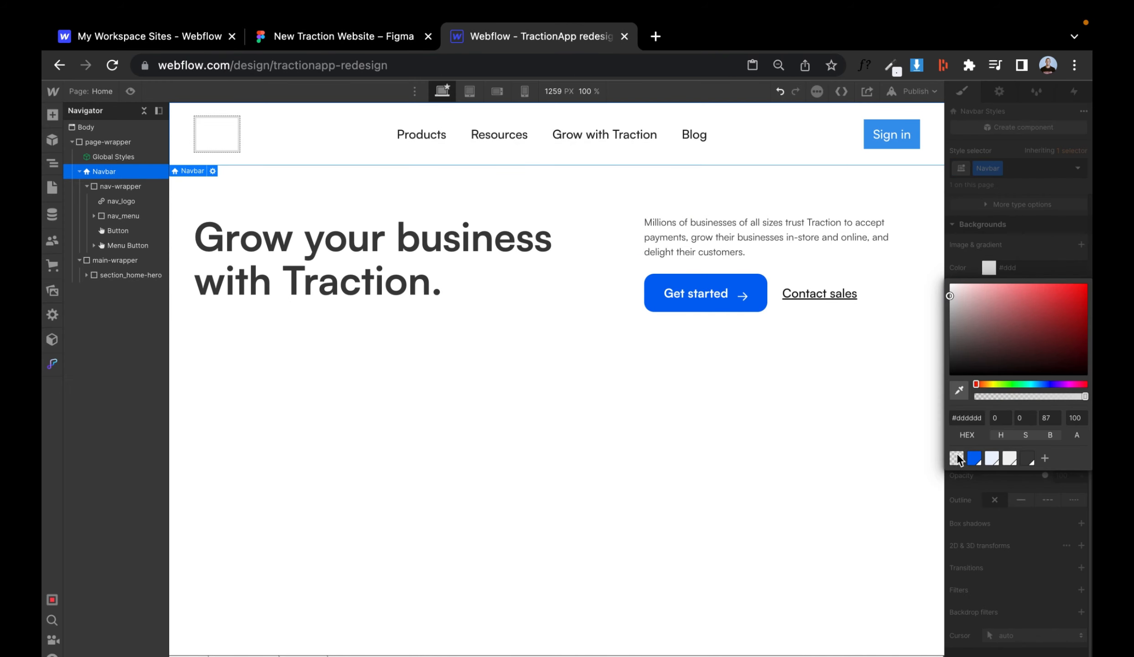
{"action": "left_click", "coordinate": [1009, 254]}
{"action": "left_click", "coordinate": [971, 407]}
{"action": "left_click", "coordinate": [1042, 408]}
{"action": "left_click_drag", "start_coordinate": [961, 445], "coordinate": [902, 438]}
{"action": "left_click", "coordinate": [992, 404]}
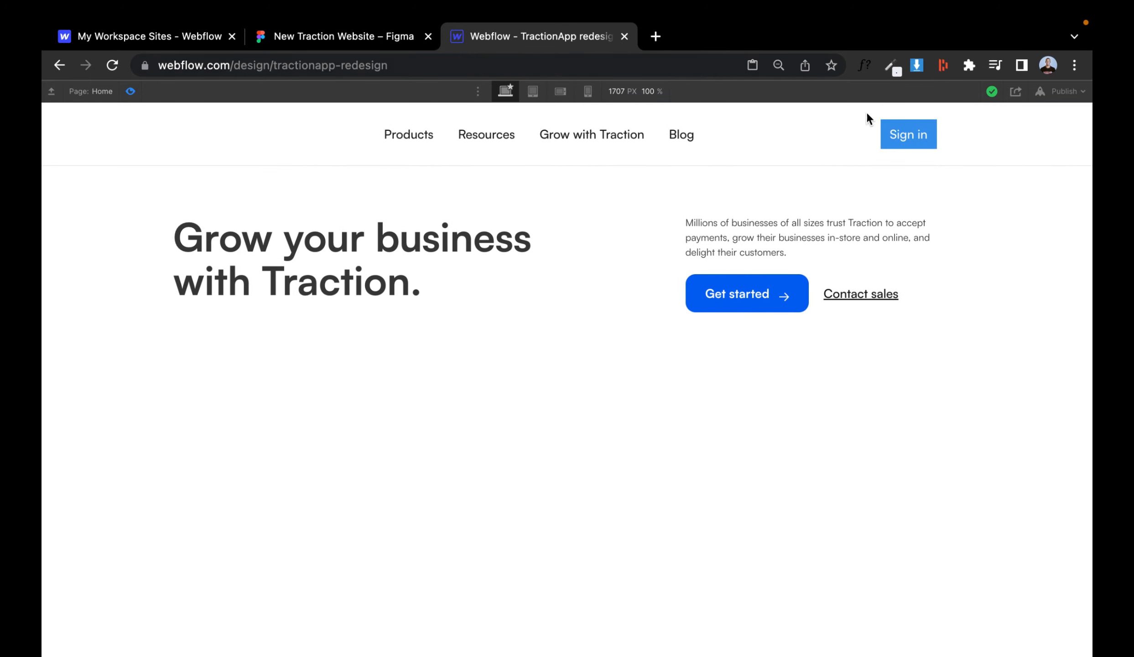
- Apply the button class to the Sign in button
{"action": "key", "text": "super+shift+p"}
{"action": "left_click", "coordinate": [875, 129]}
{"action": "left_click", "coordinate": [1003, 170]}
{"action": "left_click", "coordinate": [400, 34]}
{"action": "scroll", "coordinate": [525, 287], "scroll_direction": "down", "scroll_amount": 2}
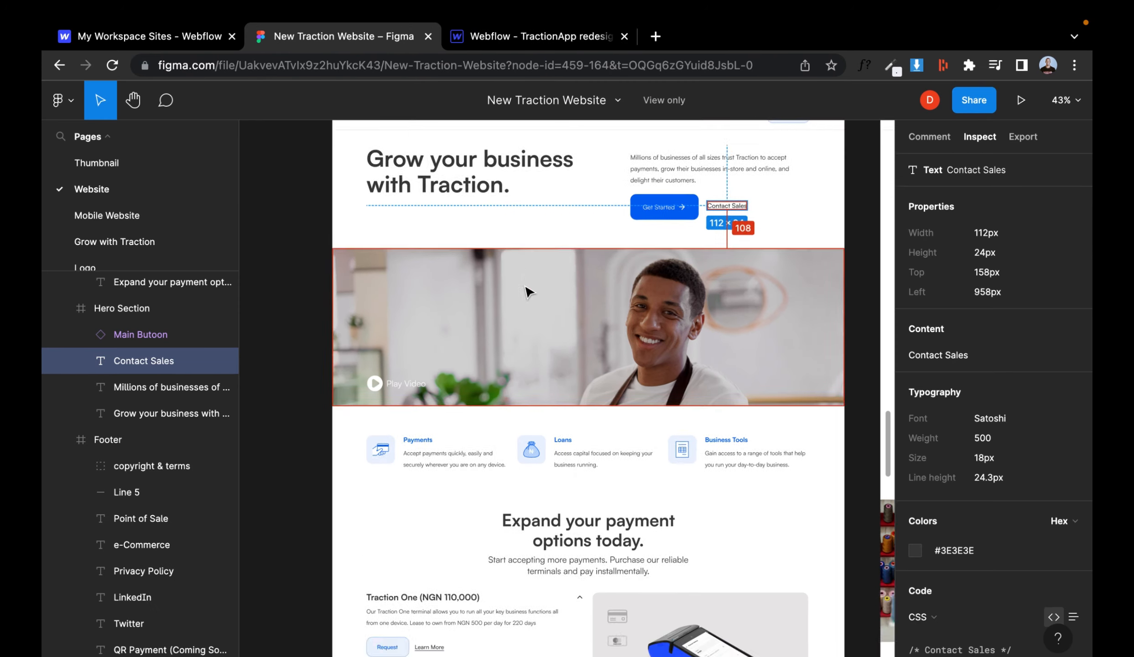
{"action": "scroll", "coordinate": [527, 291], "scroll_direction": "up", "scroll_amount": 3}
{"action": "key", "text": "ctrl+Tab"}
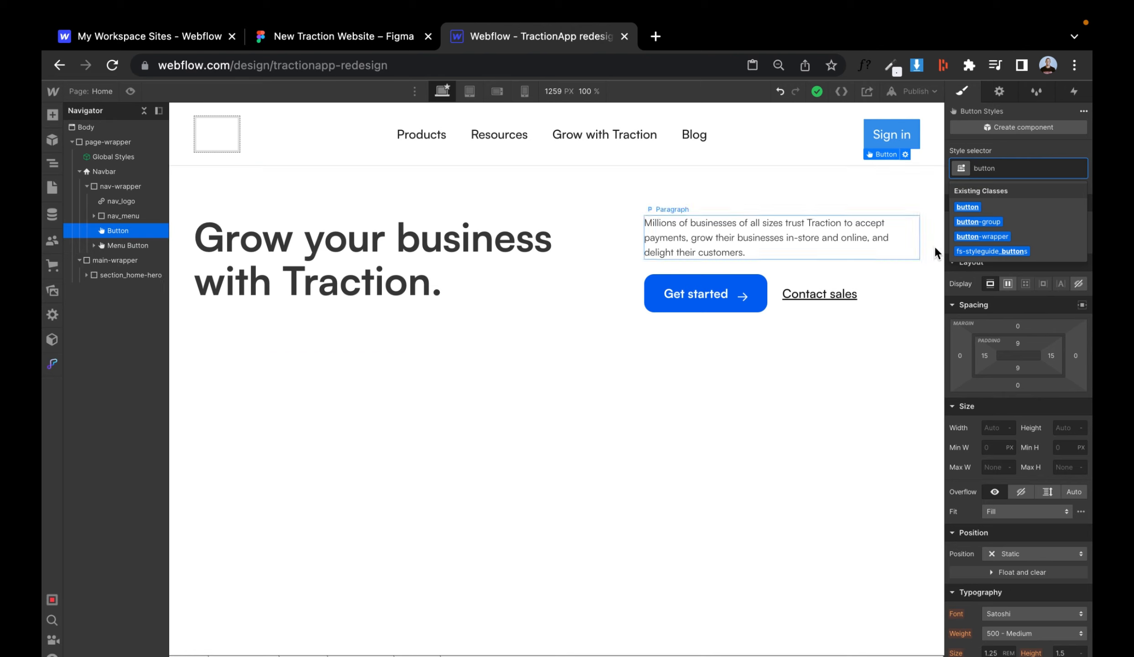
{"action": "left_click", "coordinate": [992, 251]}
{"action": "left_click", "coordinate": [1005, 170]}
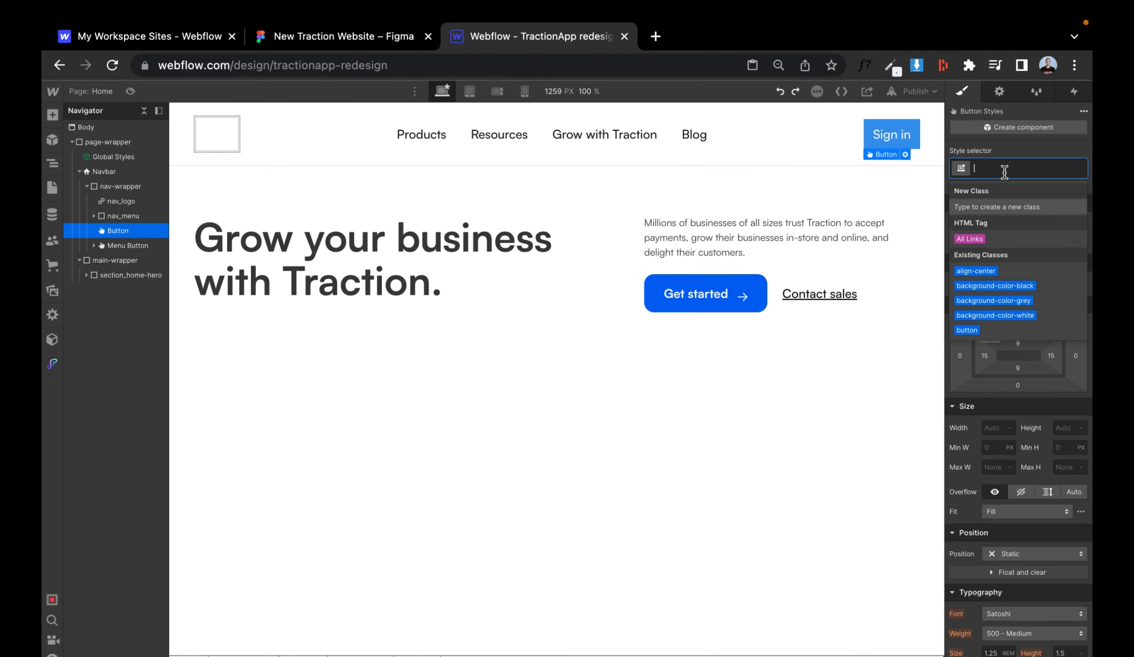
{"action": "type", "text": "butto"}
{"action": "left_click", "coordinate": [965, 239]}
- Add the is-light combo class to the Sign in button and set its background to Alice Blue
{"action": "left_click", "coordinate": [1019, 170]}
{"action": "left_click", "coordinate": [968, 283]}
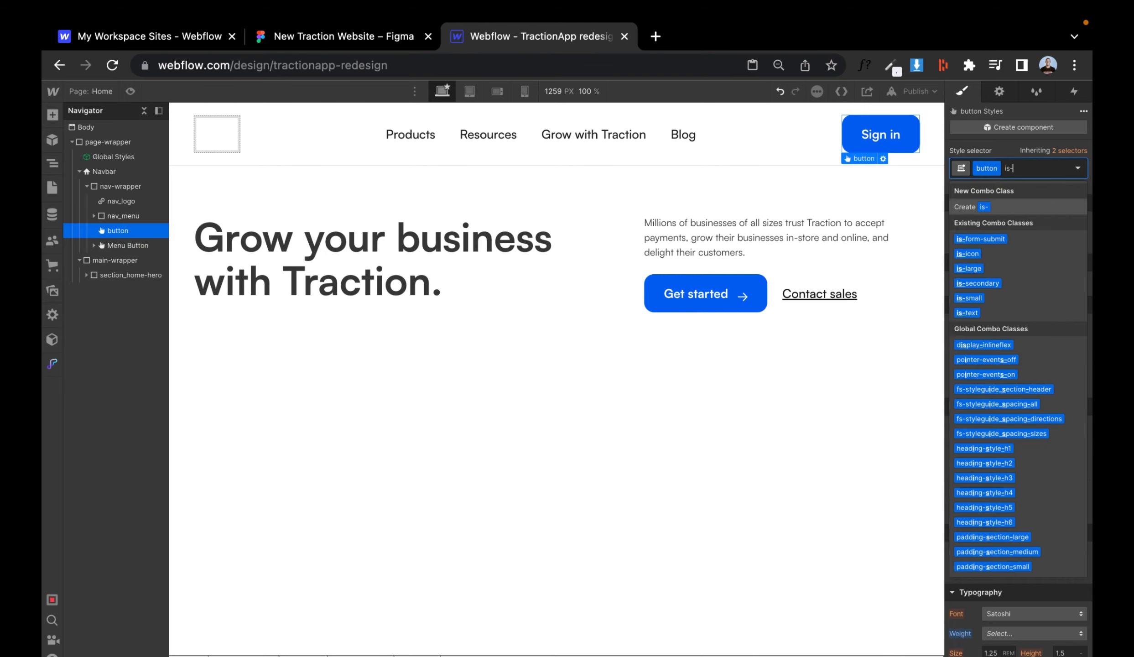
{"action": "scroll", "coordinate": [1018, 411], "scroll_direction": "down", "scroll_amount": 5}
{"action": "left_click", "coordinate": [988, 541]}
{"action": "left_click", "coordinate": [992, 494]}
{"action": "key", "text": "Escape"}
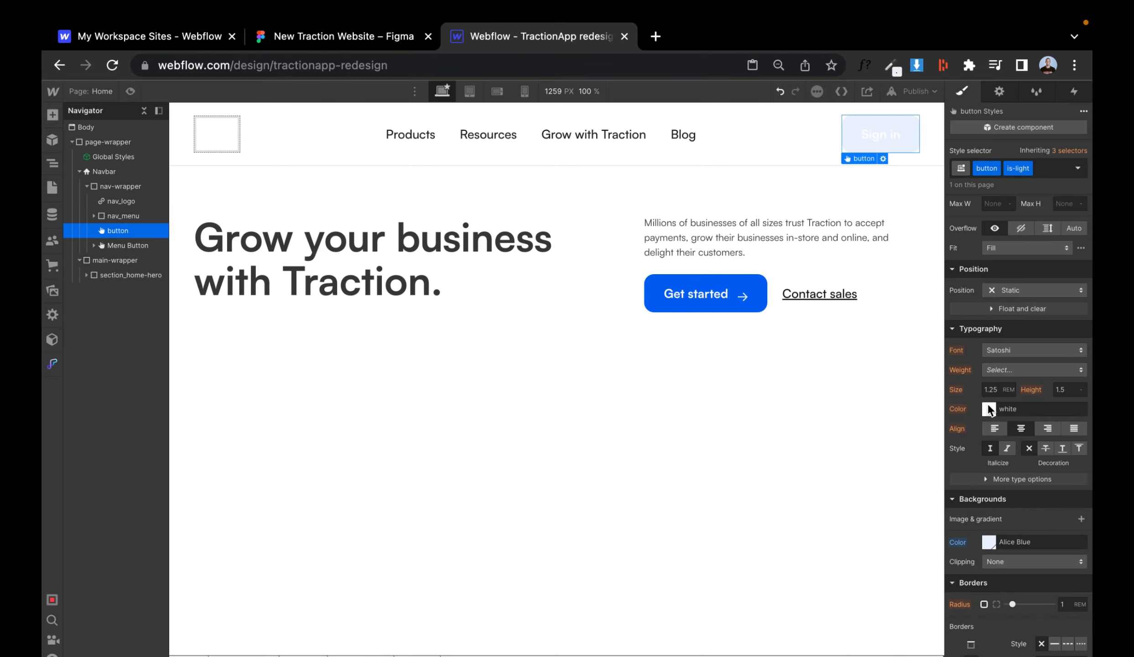
{"action": "left_click", "coordinate": [989, 408]}
{"action": "left_click", "coordinate": [1026, 621]}
{"action": "key", "text": "Escape"}
{"action": "left_click", "coordinate": [406, 38]}
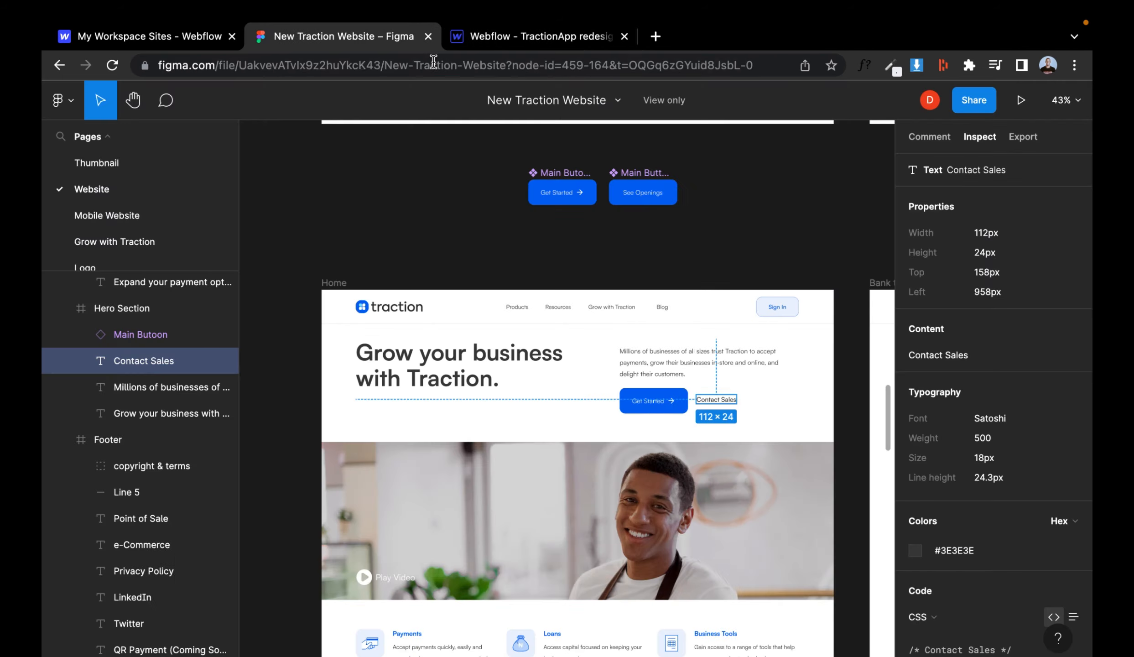
{"action": "left_click", "coordinate": [543, 38]}
{"action": "left_click", "coordinate": [988, 542]}
{"action": "key", "text": "Escape"}
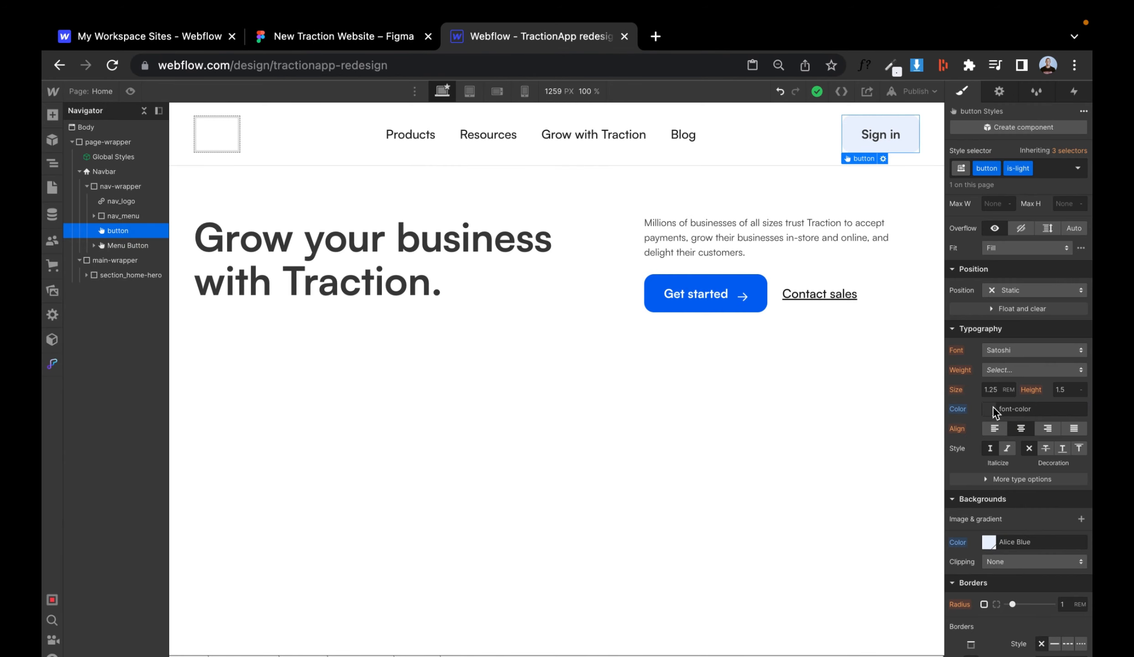
- Set the Sign in button's text colour and border colour to the brand colour
{"action": "left_click", "coordinate": [988, 408]}
{"action": "left_click", "coordinate": [974, 621]}
{"action": "key", "text": "Escape"}
{"action": "scroll", "coordinate": [979, 377], "scroll_direction": "down", "scroll_amount": 2}
{"action": "scroll", "coordinate": [1030, 555], "scroll_direction": "down", "scroll_amount": 3}
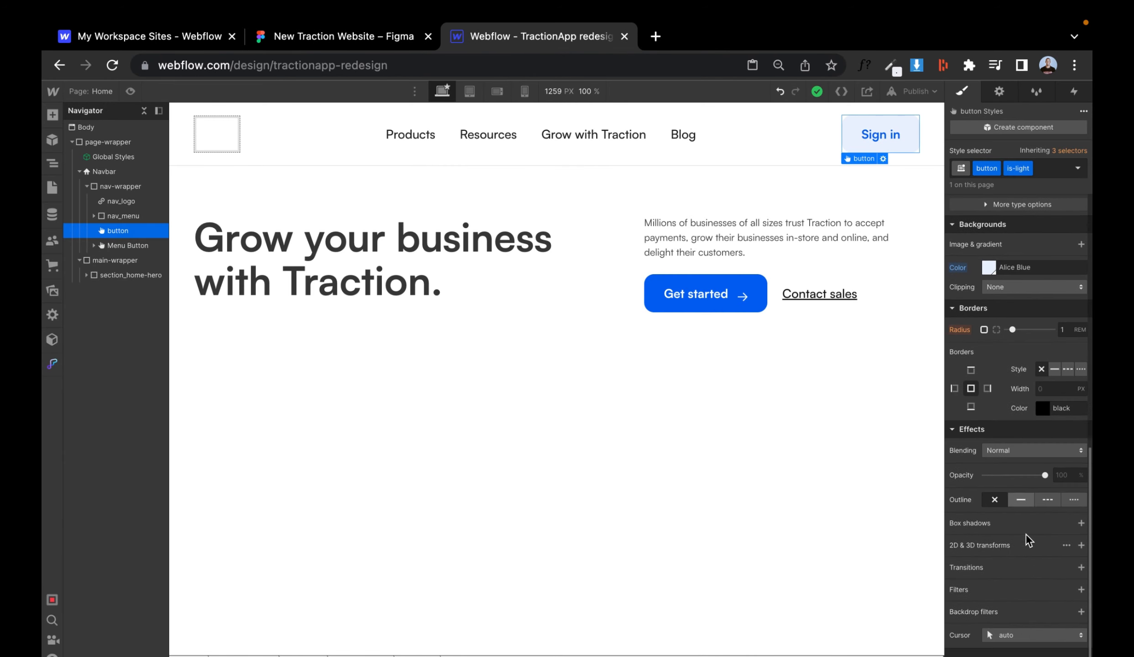
{"action": "left_click", "coordinate": [1043, 408]}
{"action": "left_click", "coordinate": [974, 600]}
{"action": "key", "text": "Escape"}
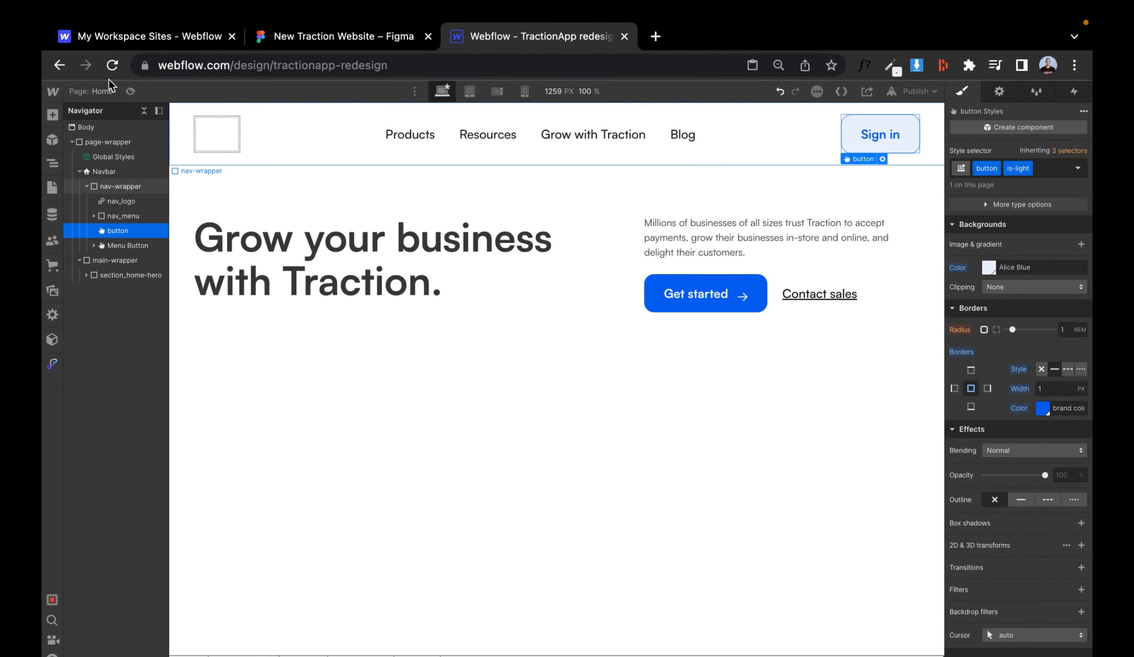
- Export the Traction logo frame Asset 39 from the Figma design as an SVG
{"action": "left_click", "coordinate": [130, 91]}
{"action": "left_click", "coordinate": [321, 39]}
{"action": "left_click", "coordinate": [373, 307]}
{"action": "scroll", "coordinate": [373, 307], "scroll_direction": "up", "scroll_amount": 5}
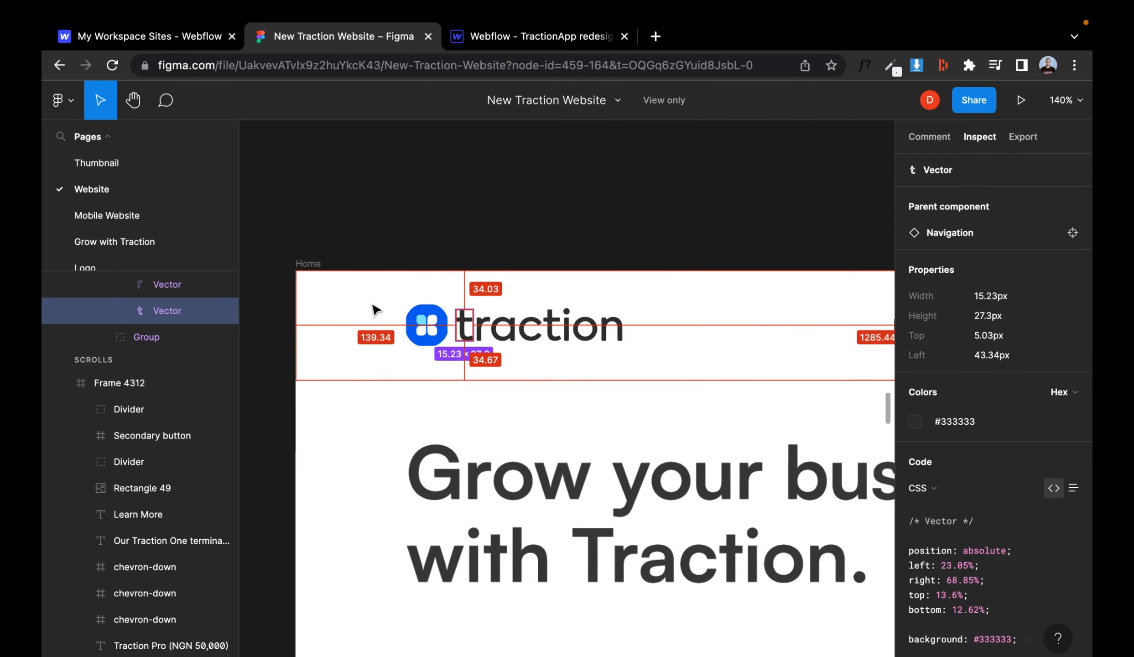
{"action": "scroll", "coordinate": [133, 322], "scroll_direction": "up", "scroll_amount": 5}
{"action": "left_click", "coordinate": [131, 342]}
{"action": "left_click", "coordinate": [132, 327]}
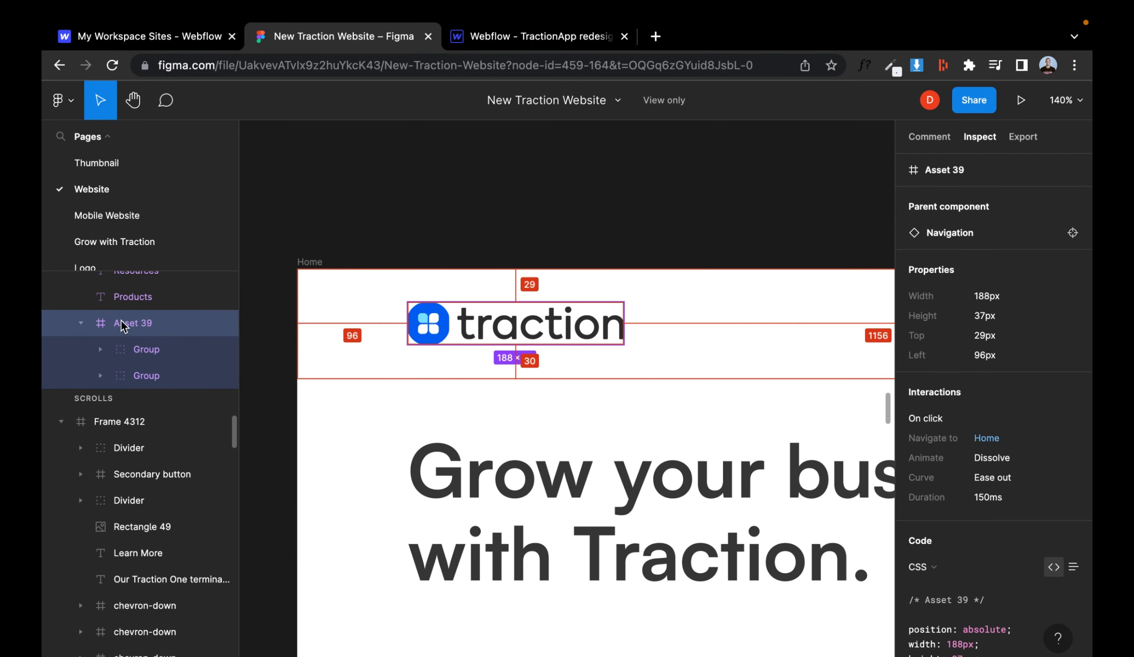
{"action": "scroll", "coordinate": [979, 482], "scroll_direction": "down", "scroll_amount": 2}
{"action": "left_click", "coordinate": [1023, 136]}
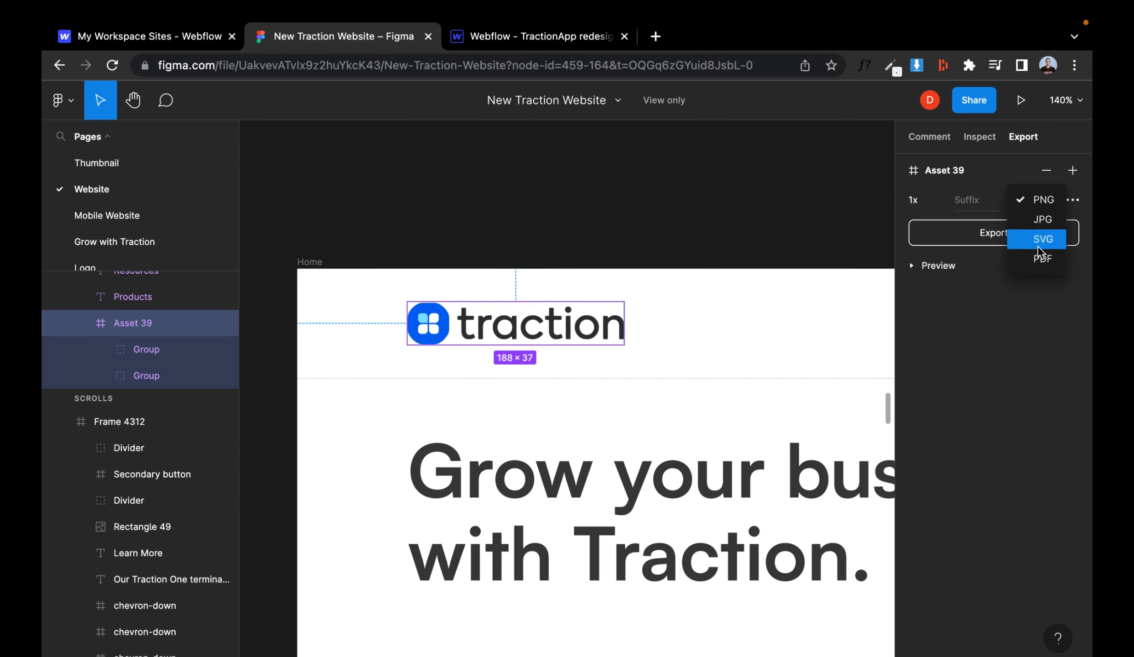
{"action": "left_click", "coordinate": [1043, 239]}
{"action": "left_click", "coordinate": [958, 233]}
- Insert an image into the nav_logo link and upload Asset 39.svg to the site assets
{"action": "left_click", "coordinate": [538, 36]}
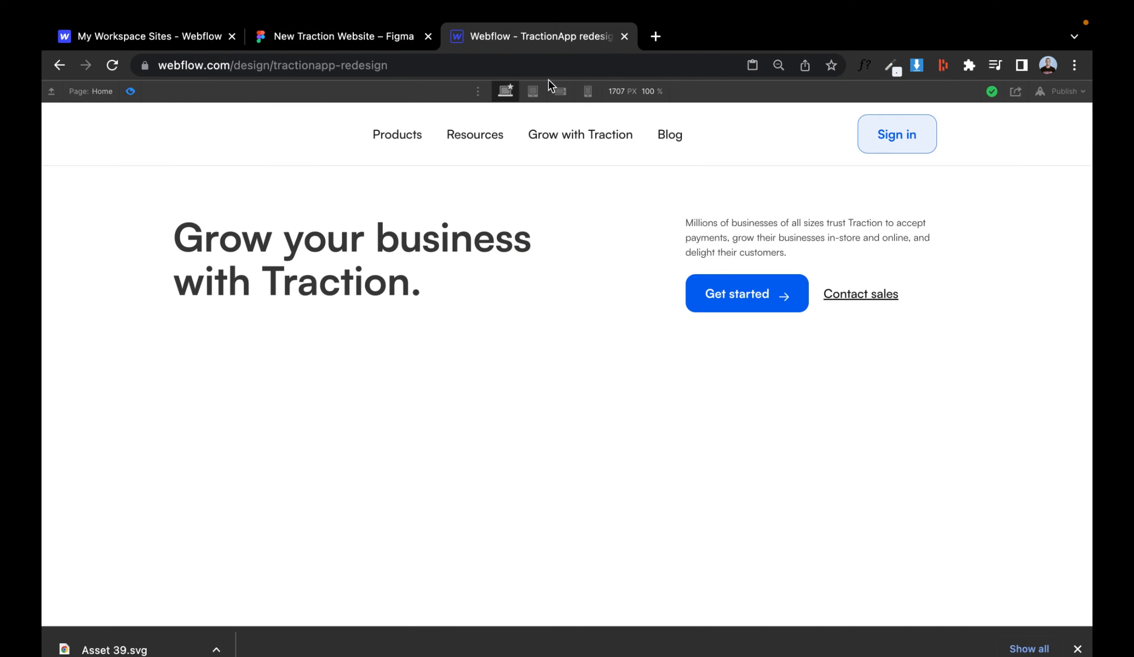
{"action": "left_click", "coordinate": [137, 94]}
{"action": "left_click", "coordinate": [223, 139]}
{"action": "key", "text": "super+e"}
{"action": "type", "text": "ima"}
{"action": "left_click", "coordinate": [436, 192]}
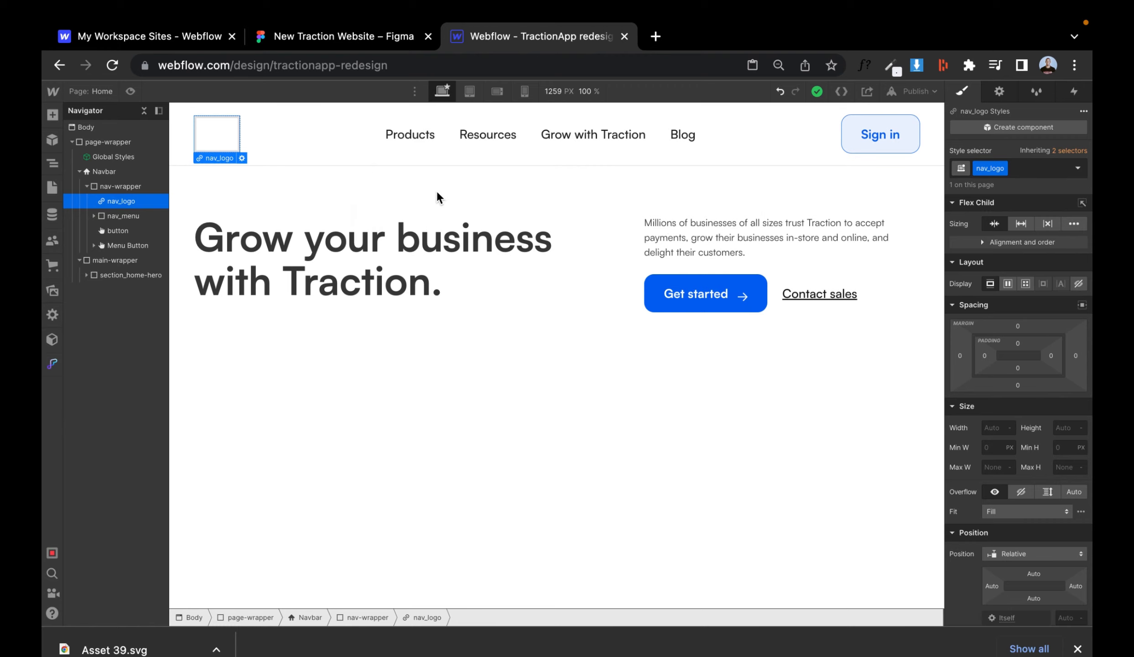
{"action": "left_click", "coordinate": [296, 242]}
{"action": "left_click_drag", "start_coordinate": [114, 649], "coordinate": [145, 444]}
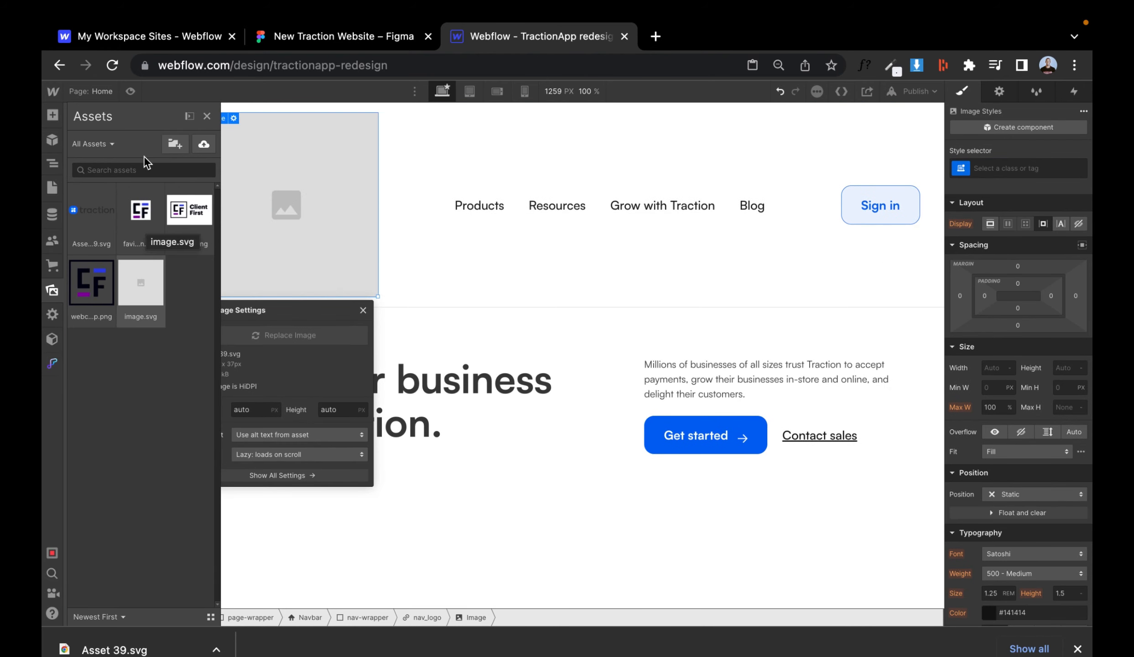
- Replace the image's source with the Asset 39.svg logo
{"action": "left_click", "coordinate": [207, 116]}
{"action": "left_click", "coordinate": [299, 336]}
{"action": "left_click", "coordinate": [92, 215]}
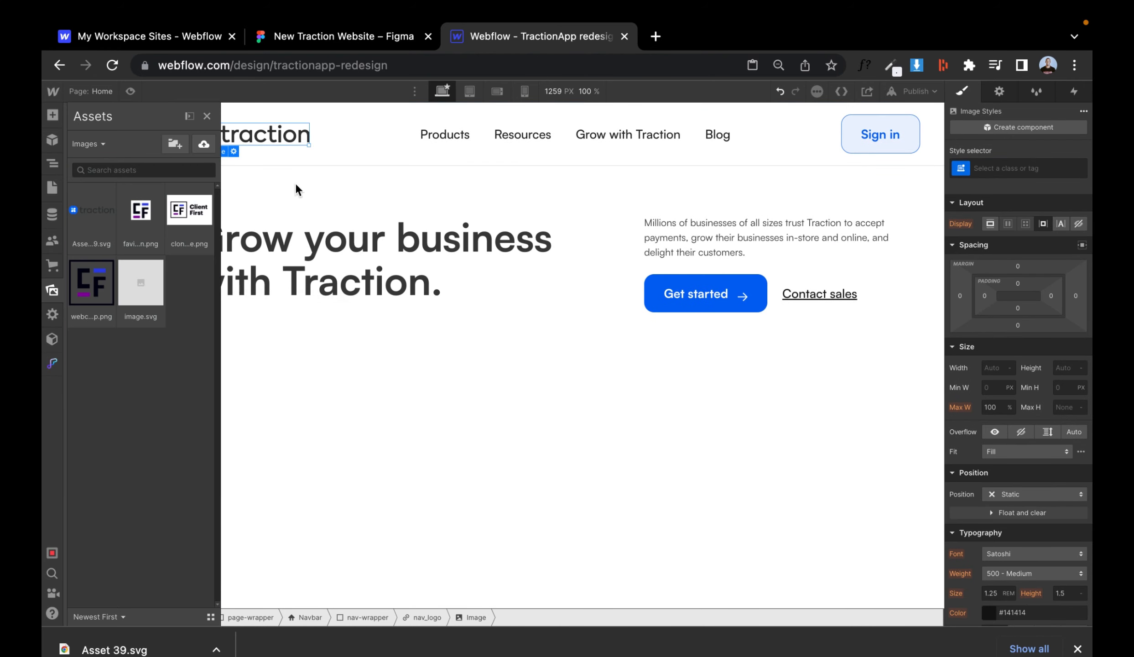
{"action": "left_click", "coordinate": [207, 116]}
- Rename the logo link's class to nav_logo-wrapper
{"action": "key", "text": "super+Return"}
{"action": "type", "text": "nav-lo"}
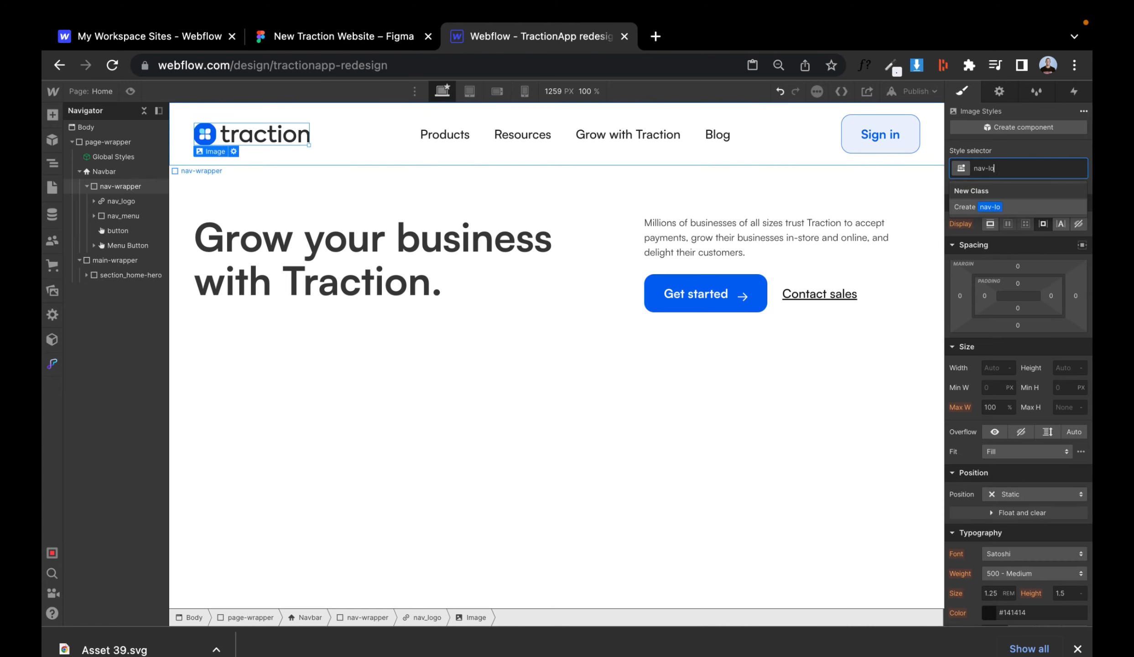
{"action": "key", "text": "BackSpace"}
{"action": "key", "text": "BackSpace"}
{"action": "key", "text": "BackSpace"}
{"action": "type", "text": "_logo"}
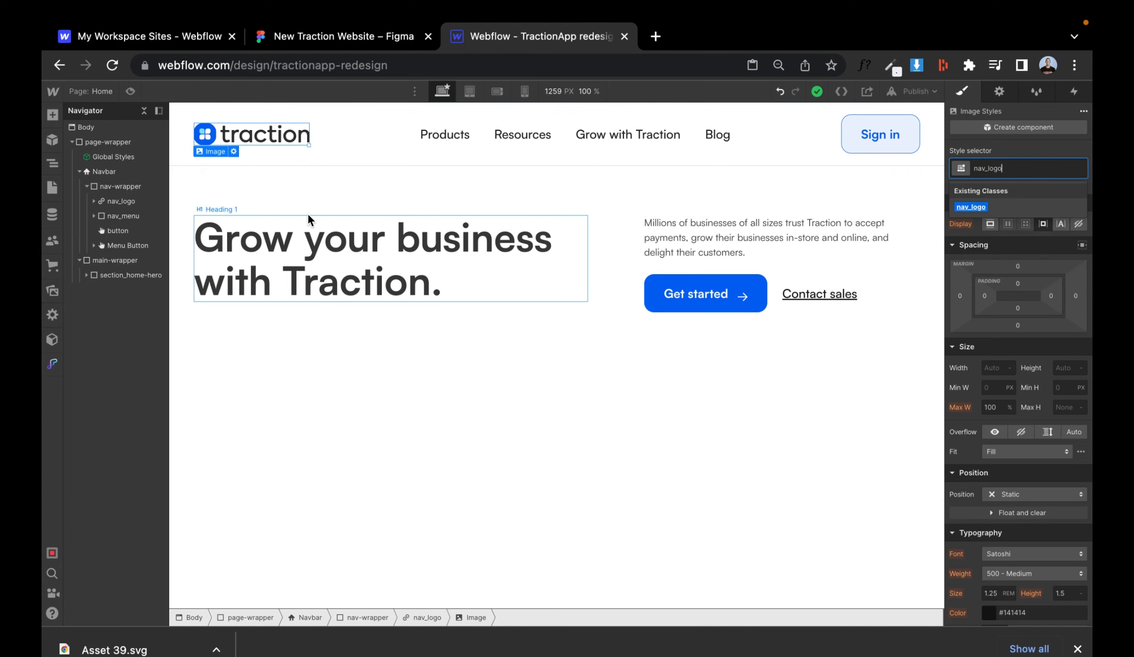
{"action": "key", "text": "Escape"}
{"action": "key", "text": "Escape"}
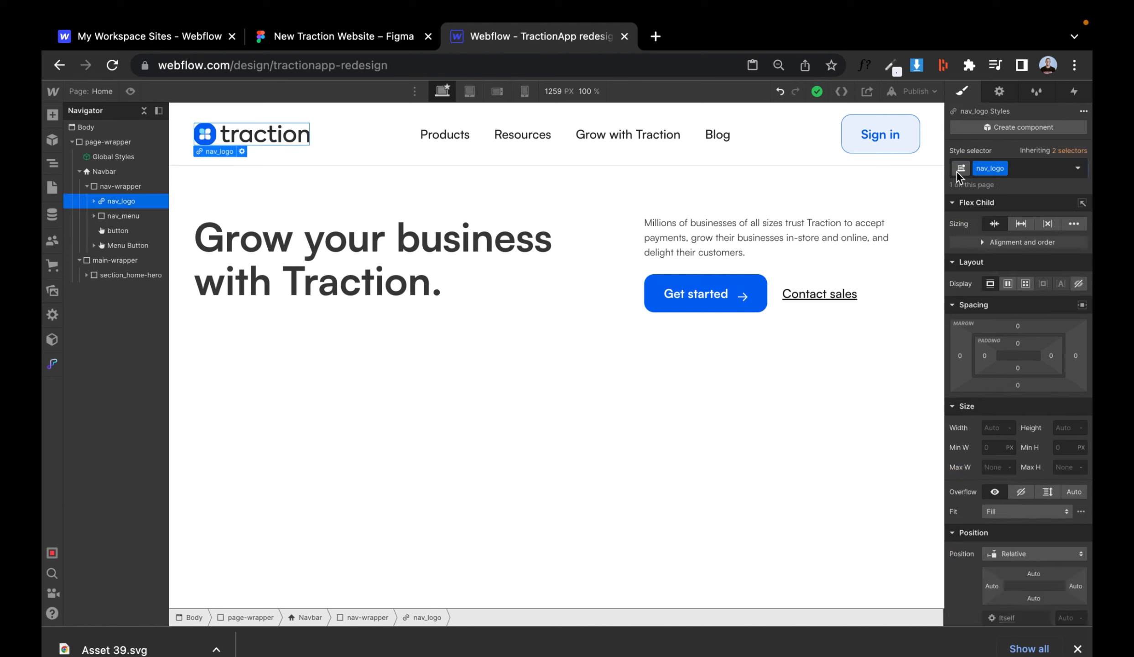
{"action": "type", "text": "rapper"}
{"action": "key", "text": "Return"}
- Give the logo image the nav_logo class and set its width to 12 rem to match the Figma logo
{"action": "left_click", "coordinate": [205, 134]}
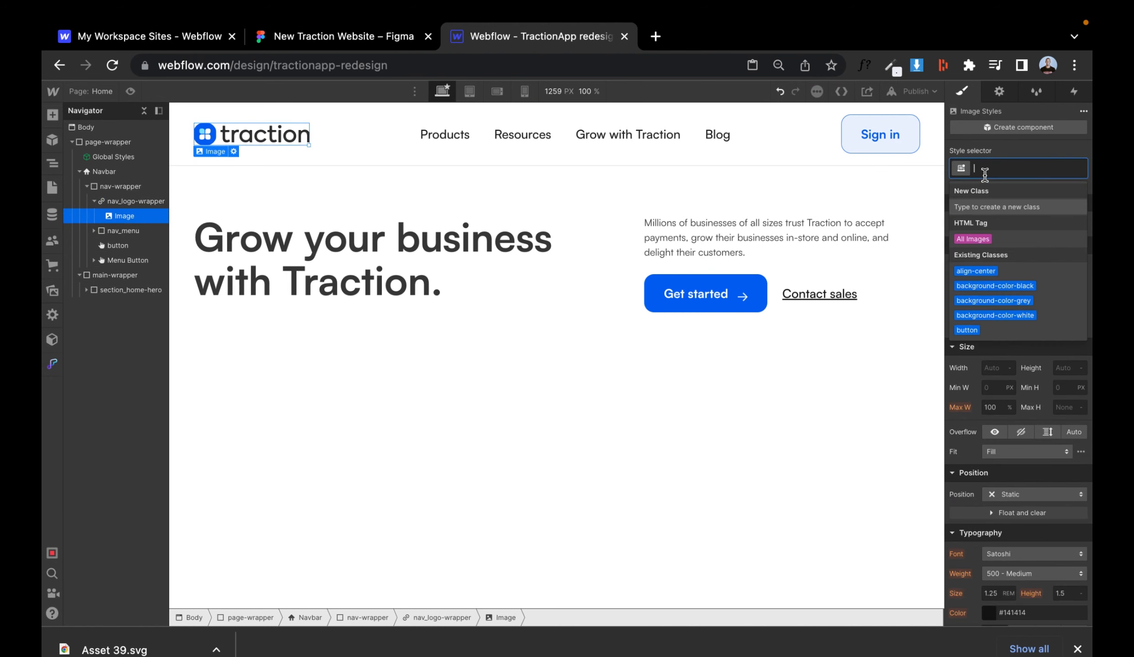
{"action": "type", "text": "5"}
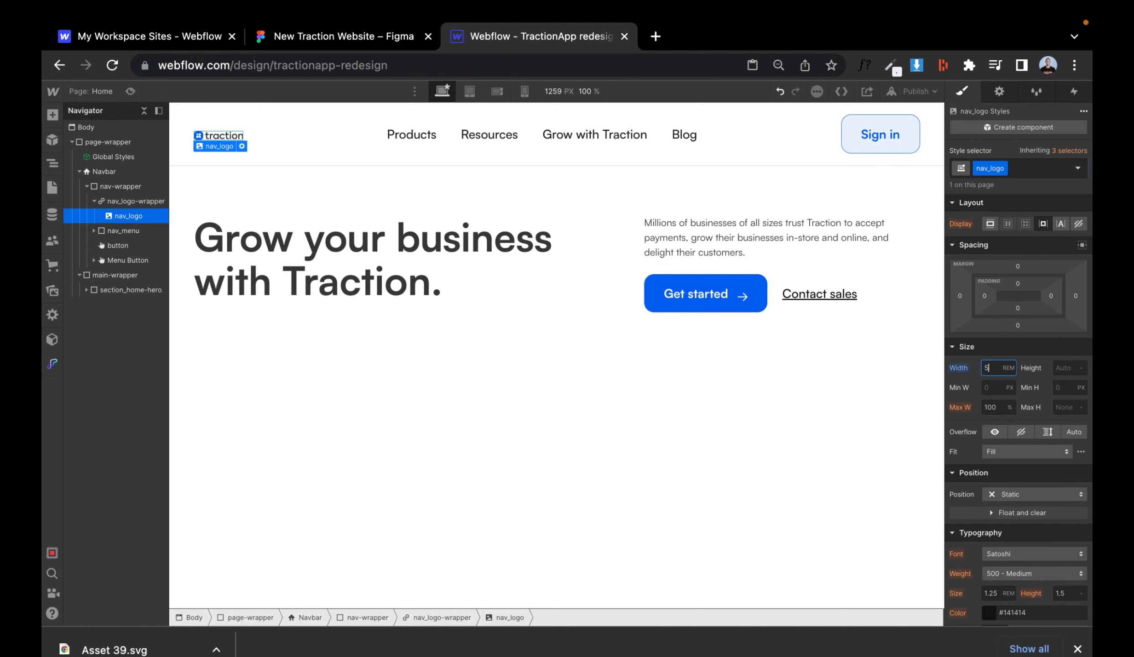
{"action": "key", "text": "BackSpace"}
{"action": "type", "text": "10"}
{"action": "left_click", "coordinate": [400, 46]}
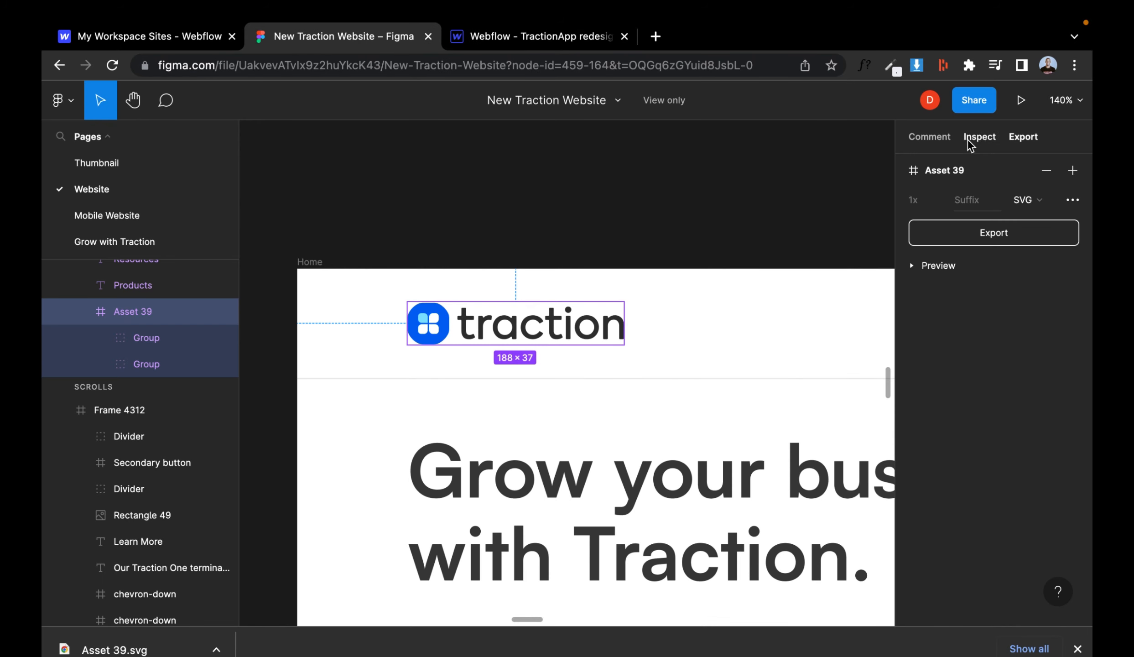
{"action": "left_click", "coordinate": [975, 144]}
{"action": "key", "text": "ctrl+Tab"}
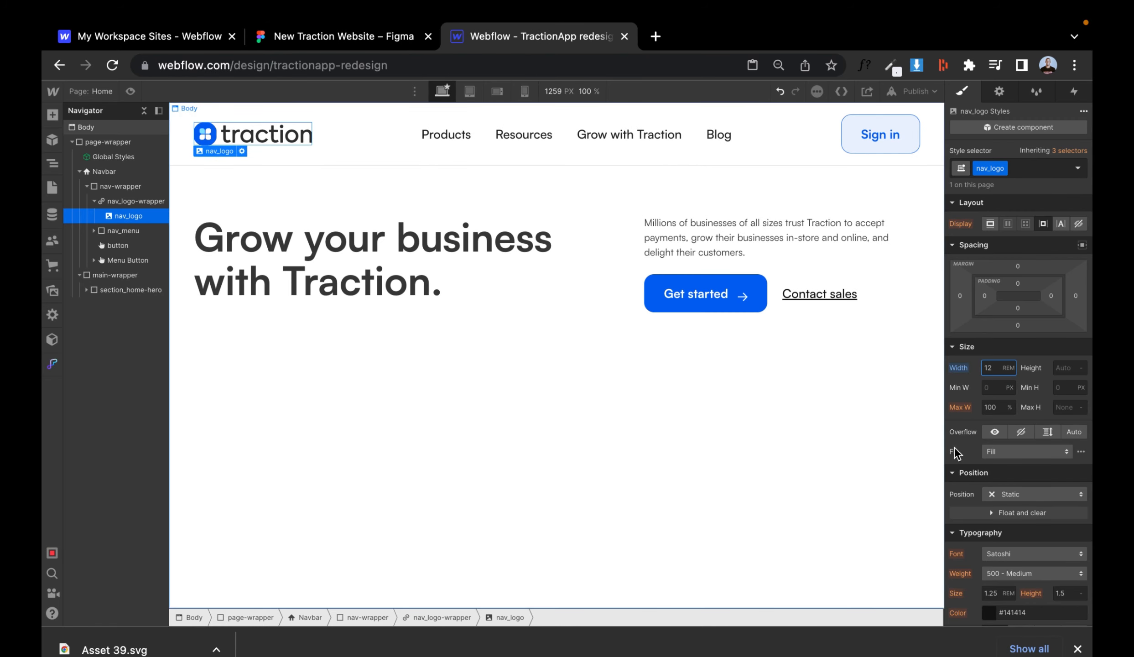
- Preview the page and compare the navbar against the Figma design
{"action": "key", "text": "super+shift+p"}
{"action": "left_click_drag", "start_coordinate": [547, 384], "coordinate": [503, 285]}
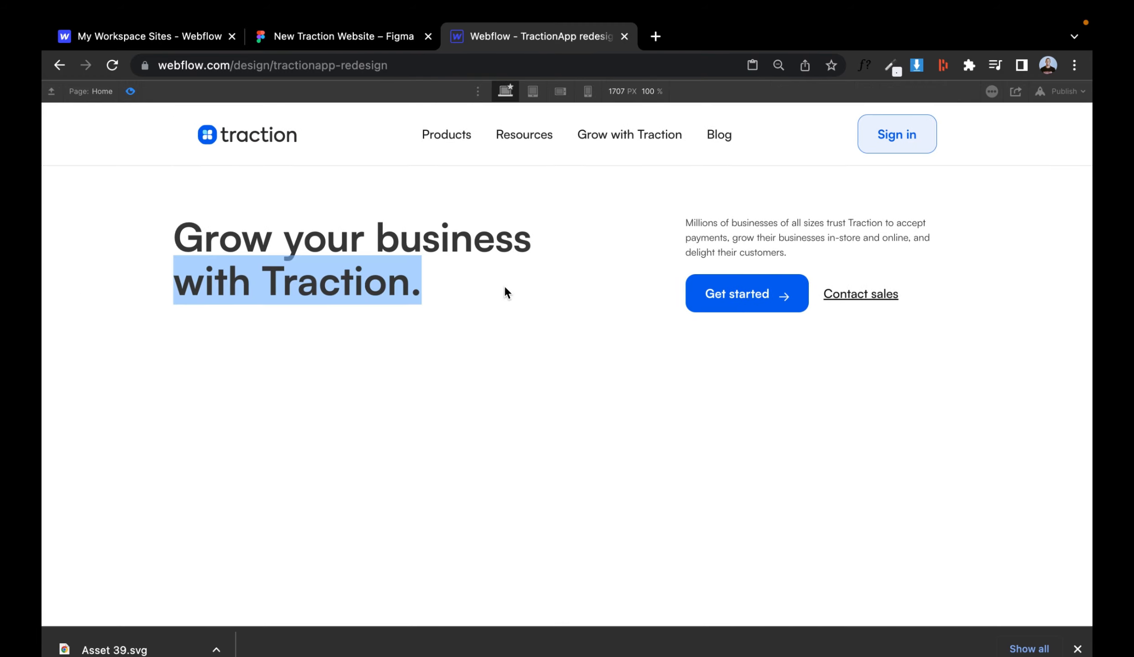
{"action": "left_click", "coordinate": [504, 285]}
{"action": "key", "text": "ctrl+shift+Tab"}
{"action": "scroll", "coordinate": [538, 344], "scroll_direction": "down", "scroll_amount": 3}
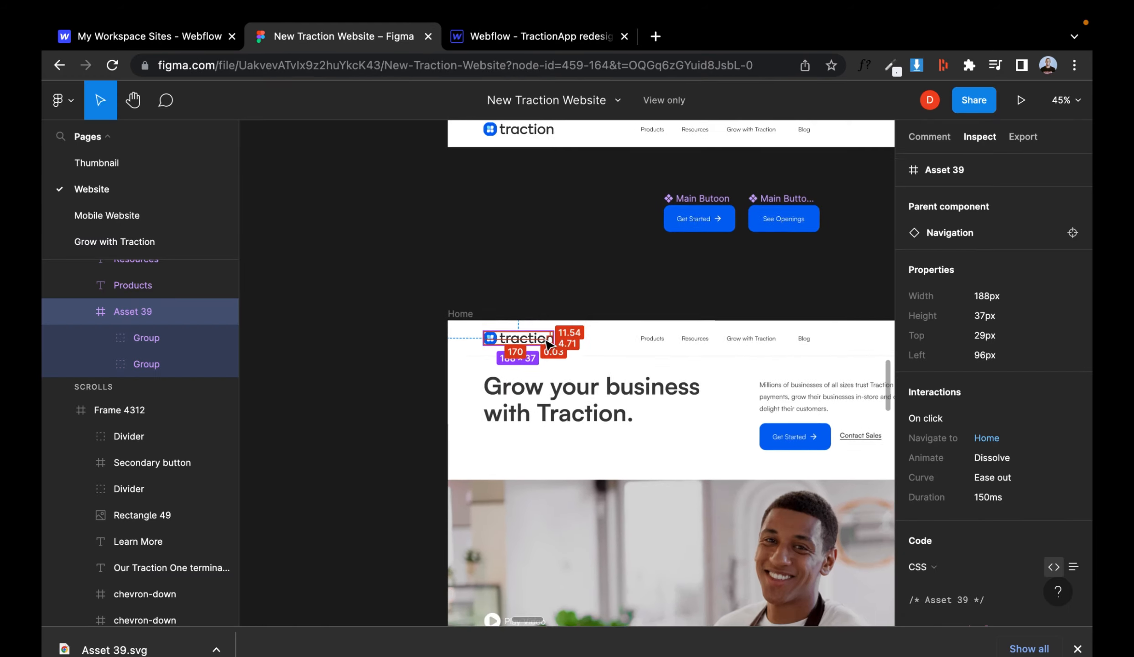
{"action": "key", "text": "ctrl+Tab"}
{"action": "key", "text": "super+shift+p"}
- Give the Products nav link a new class nav_links, checking its typography in Figma
{"action": "left_click", "coordinate": [457, 138]}
{"action": "key", "text": "super+Return"}
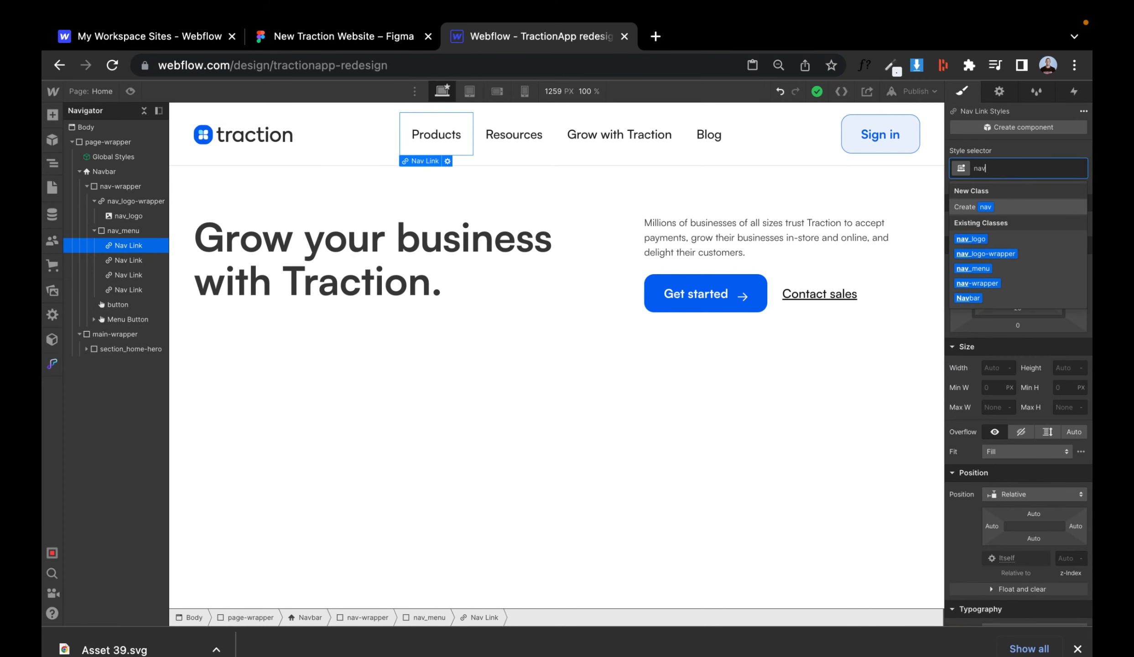
{"action": "type", "text": "nav_links"}
{"action": "scroll", "coordinate": [1005, 353], "scroll_direction": "down", "scroll_amount": 5}
{"action": "key", "text": "ctrl+shift+Tab"}
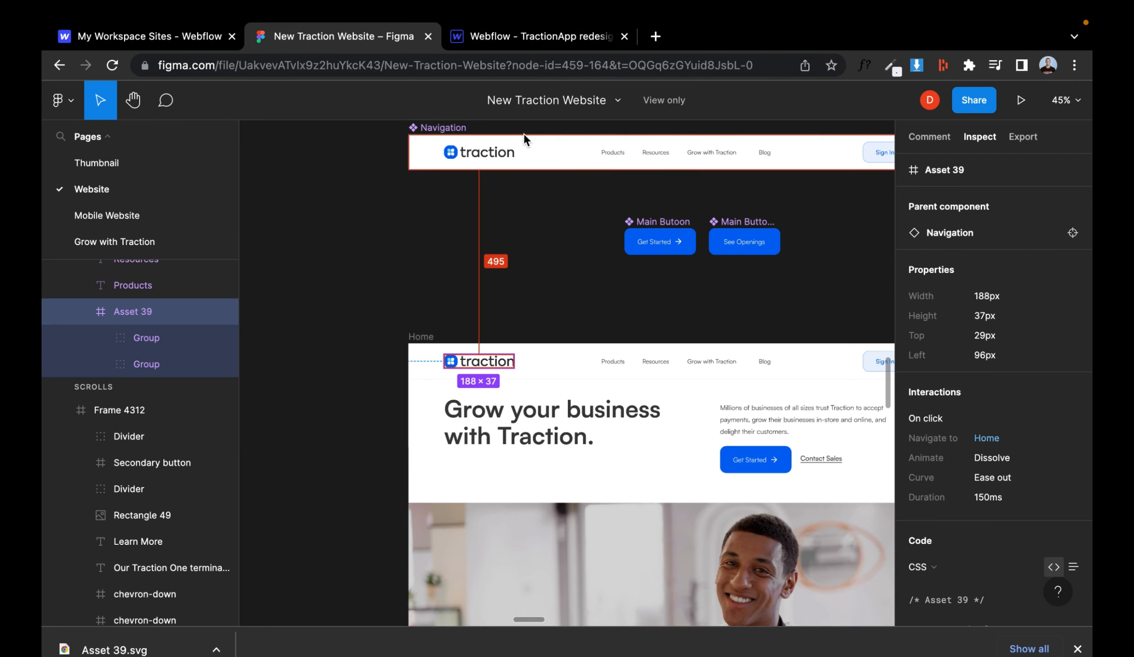
{"action": "left_click", "coordinate": [613, 361]}
{"action": "scroll", "coordinate": [961, 382], "scroll_direction": "down", "scroll_amount": 1}
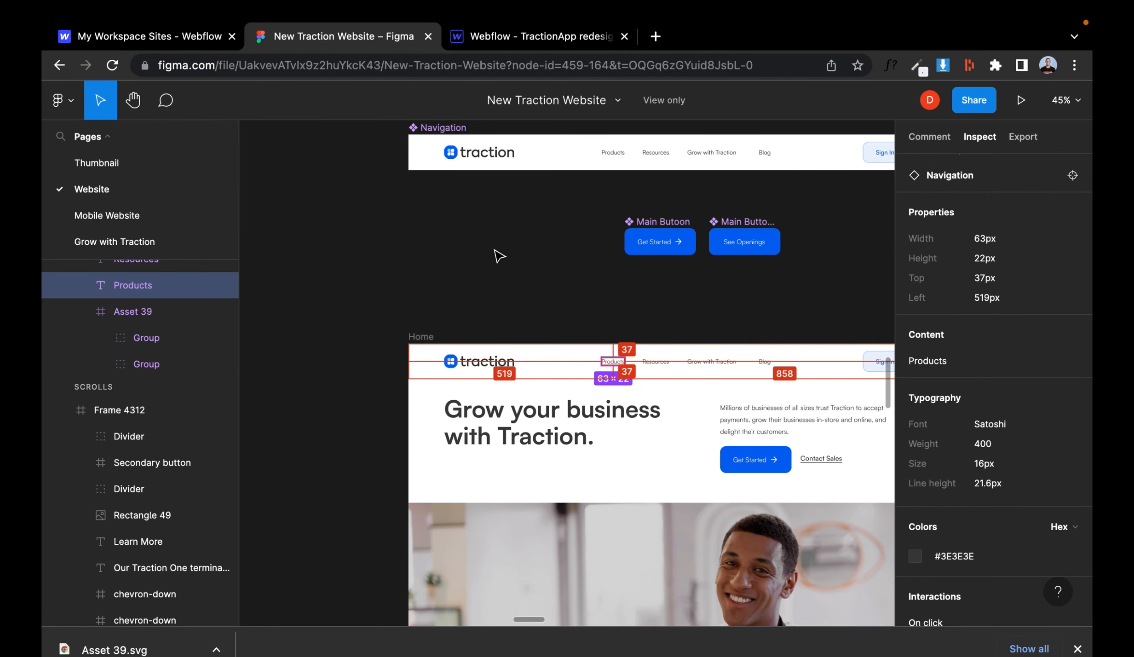
{"action": "key", "text": "ctrl+Tab"}
- Apply the nav_links class to the Resources and Grow with Traction links
{"action": "left_click", "coordinate": [509, 147]}
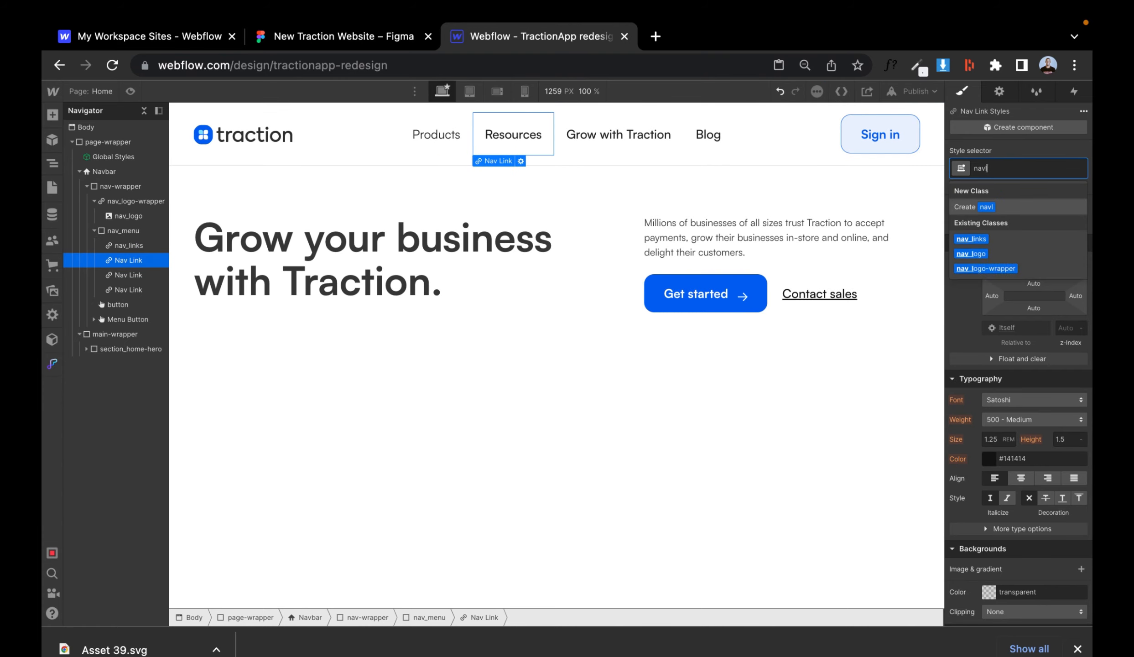
{"action": "key", "text": "ctrl+shift+Tab"}
{"action": "key", "text": "ctrl+Tab"}
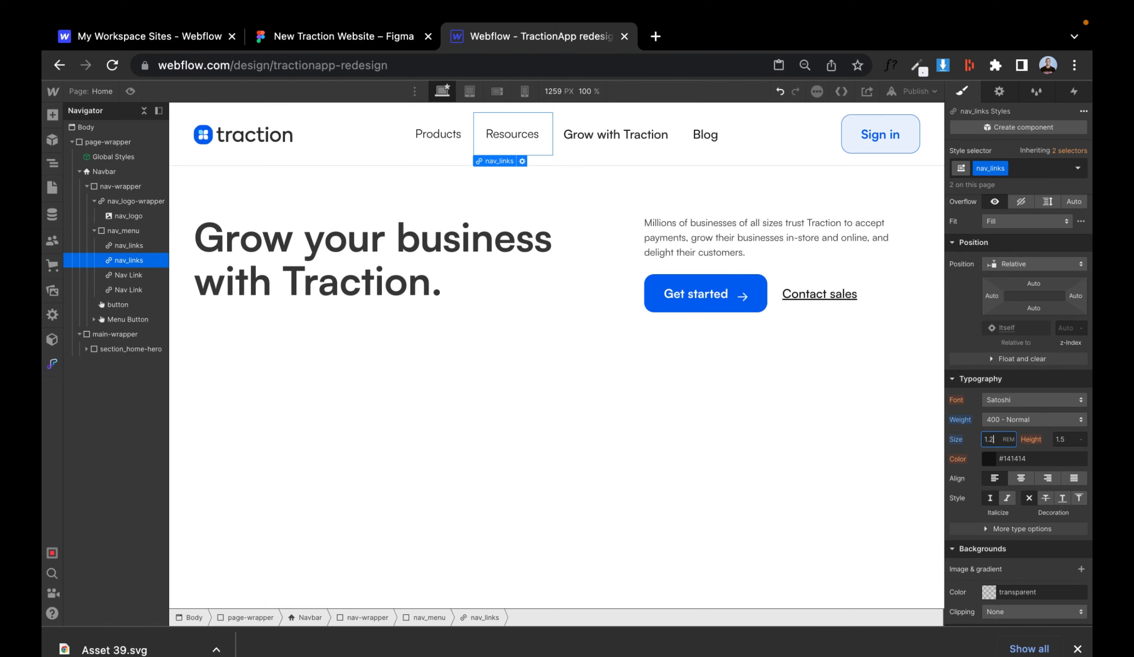
{"action": "left_click", "coordinate": [607, 134]}
{"action": "left_click", "coordinate": [1006, 171]}
{"action": "type", "text": "nav"}
{"action": "key", "text": "Down"}
{"action": "key", "text": "Return"}
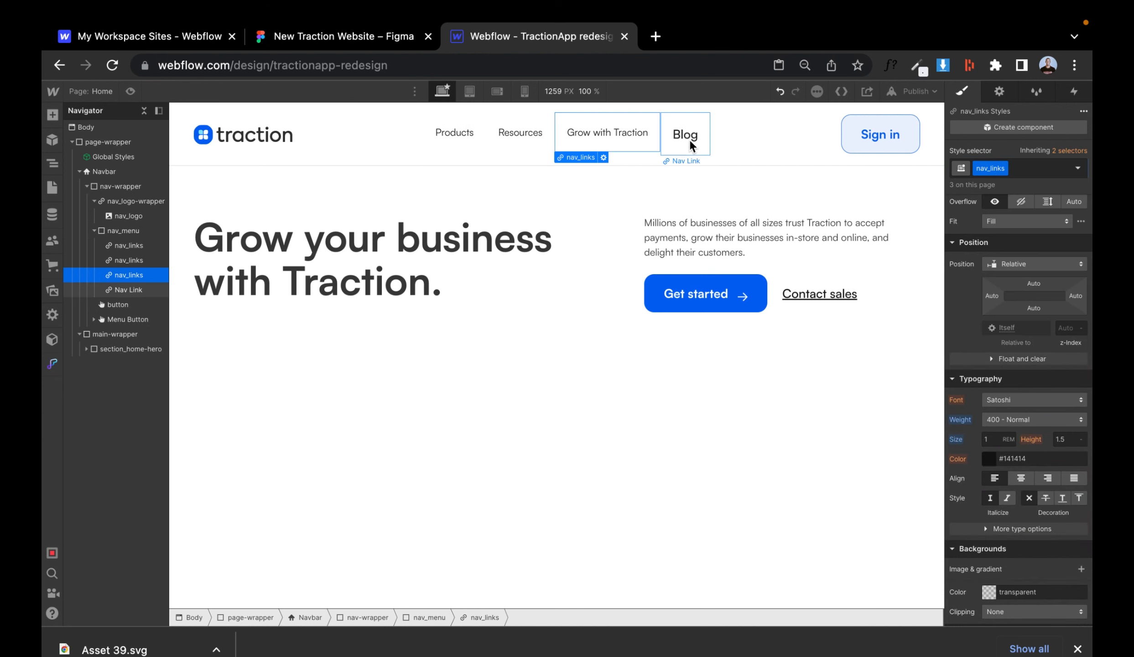
- Apply the nav_links class to the Blog link
{"action": "left_click", "coordinate": [690, 141]}
{"action": "left_click", "coordinate": [987, 169]}
{"action": "type", "text": "nav"}
{"action": "key", "text": "Down"}
{"action": "key", "text": "Return"}
{"action": "left_click", "coordinate": [131, 91]}
{"action": "left_click", "coordinate": [130, 91]}
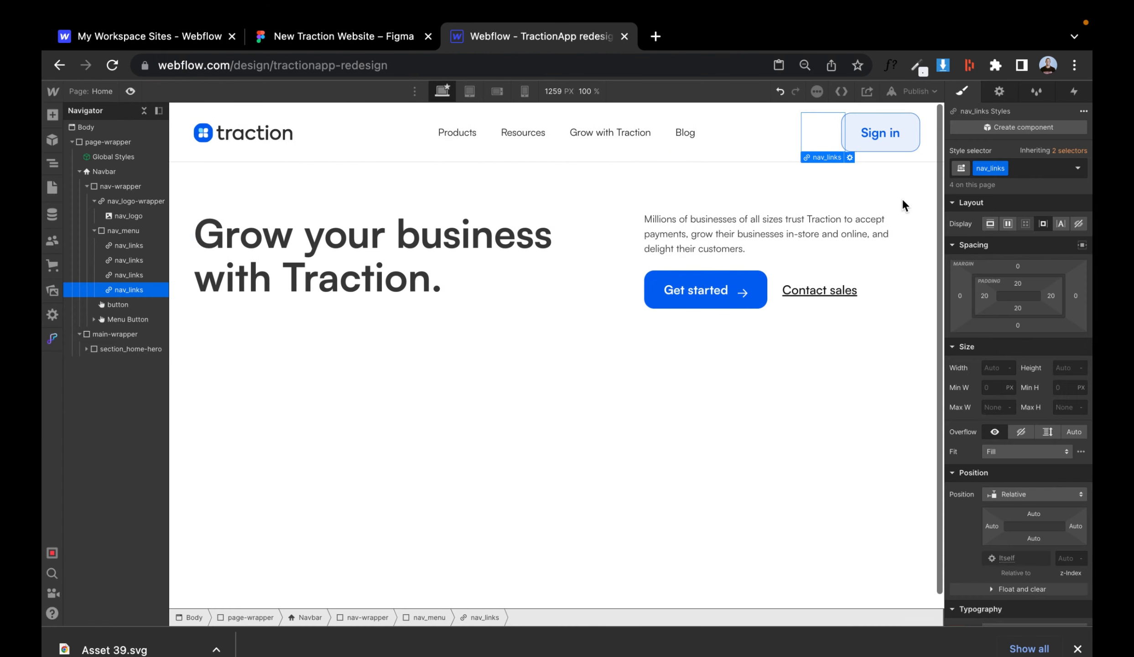
- Set the nav_links font size to 1.1 rem
{"action": "scroll", "coordinate": [998, 497], "scroll_direction": "down", "scroll_amount": 3}
{"action": "left_click", "coordinate": [992, 521]}
{"action": "type", "text": "1.2"}
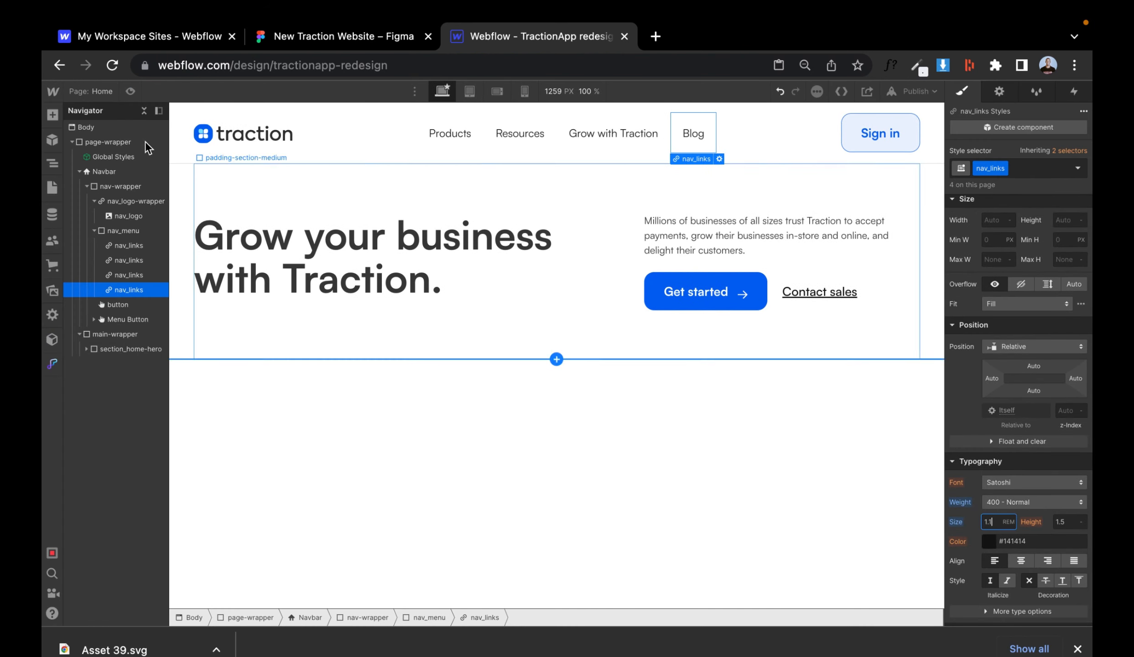
- Set the Get started button's font weight to 500 - Medium after checking it in Figma
{"action": "key", "text": "super+shift+p"}
{"action": "left_click", "coordinate": [365, 38]}
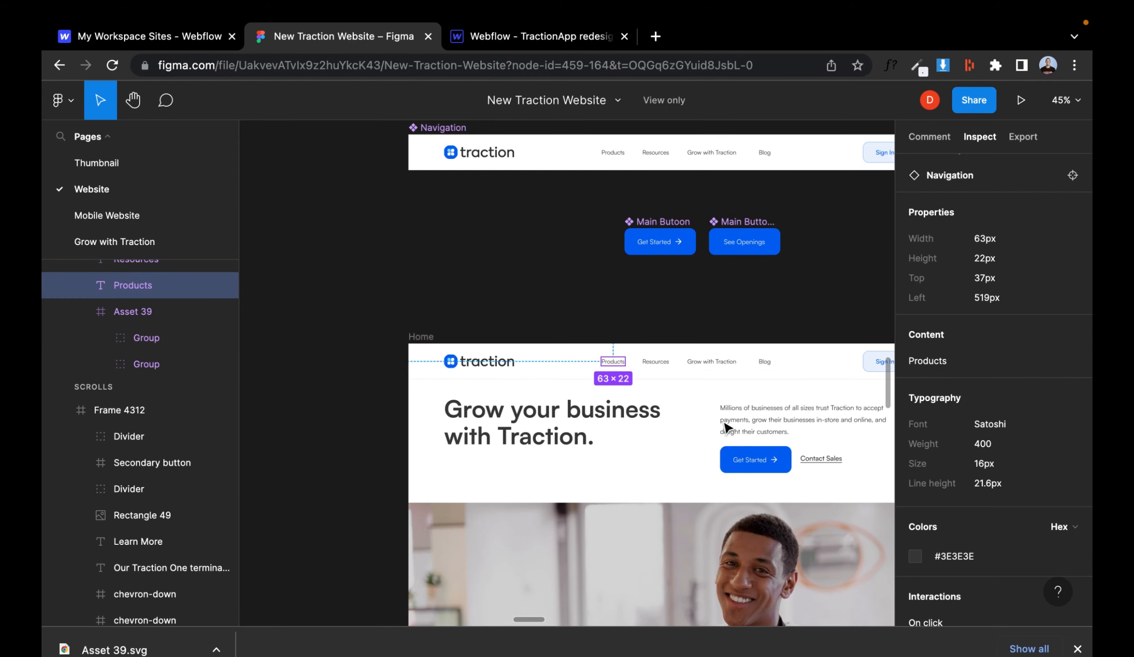
{"action": "scroll", "coordinate": [747, 469], "scroll_direction": "up", "scroll_amount": 3}
{"action": "left_click", "coordinate": [538, 37]}
{"action": "left_click", "coordinate": [130, 91]}
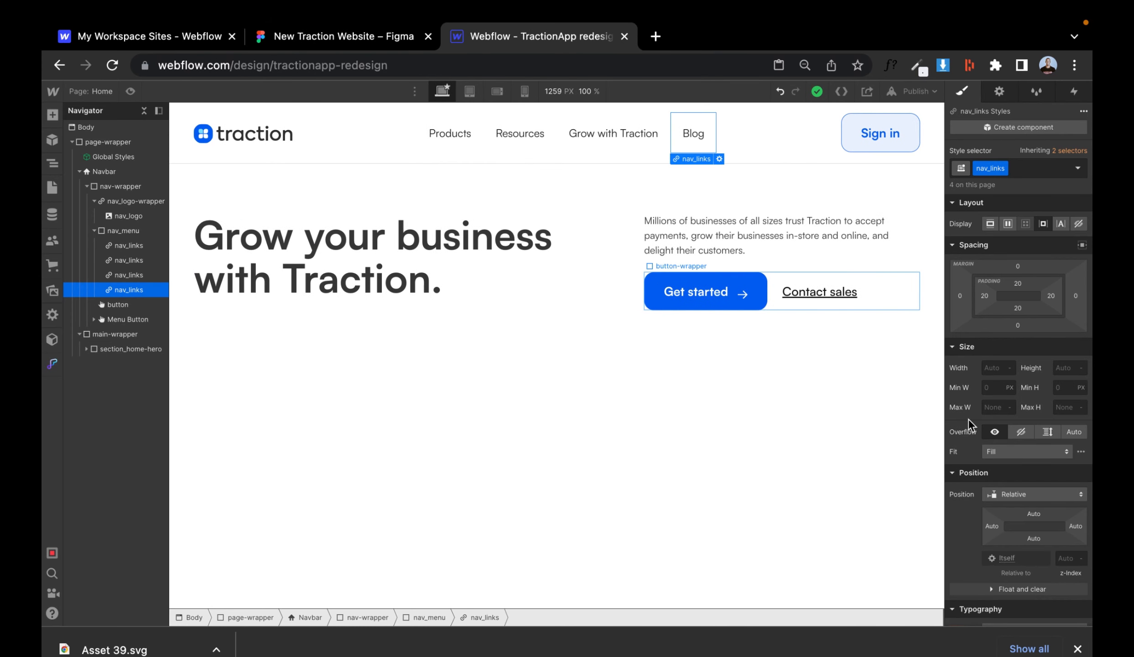
{"action": "scroll", "coordinate": [967, 424], "scroll_direction": "down", "scroll_amount": 5}
{"action": "left_click", "coordinate": [315, 36]}
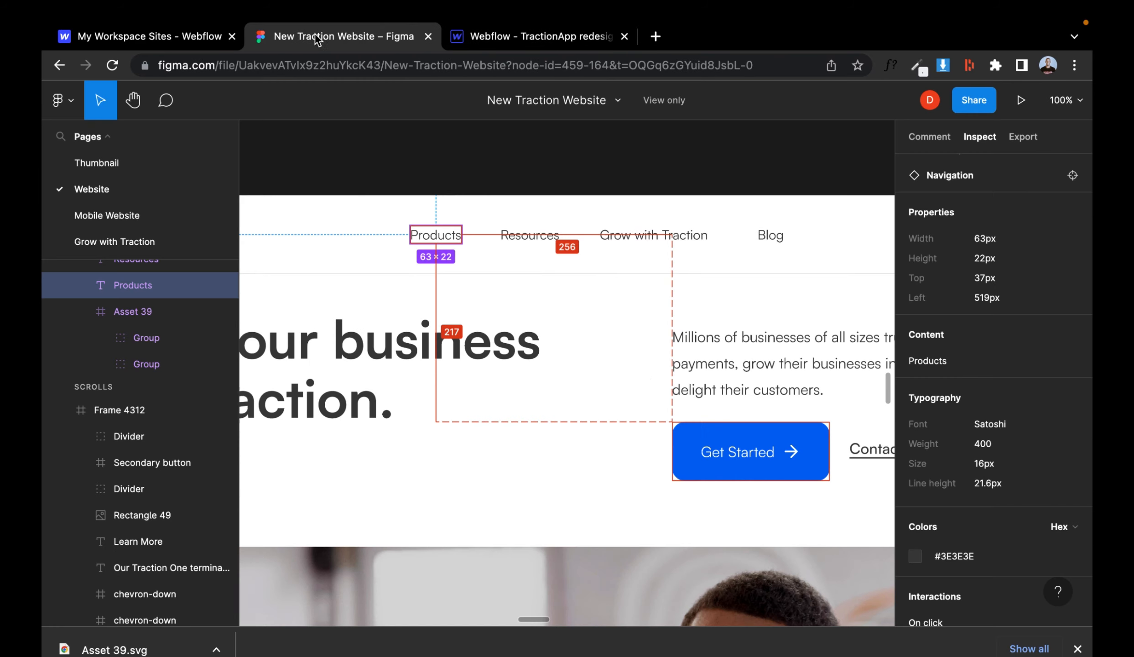
{"action": "left_click", "coordinate": [750, 451]}
{"action": "left_click", "coordinate": [538, 36]}
{"action": "left_click", "coordinate": [1008, 485]}
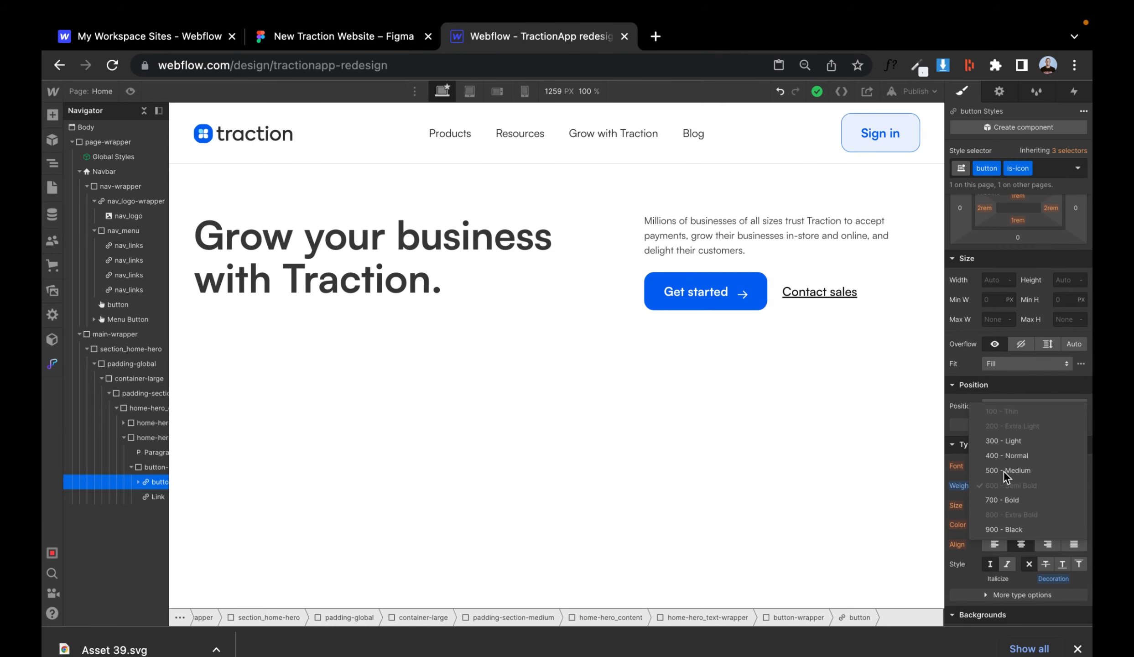
{"action": "left_click", "coordinate": [1006, 470]}
- Set the Get started button's arrow icon width to 1.2 rem
{"action": "scroll", "coordinate": [1031, 333], "scroll_direction": "up", "scroll_amount": 5}
{"action": "left_click", "coordinate": [740, 294]}
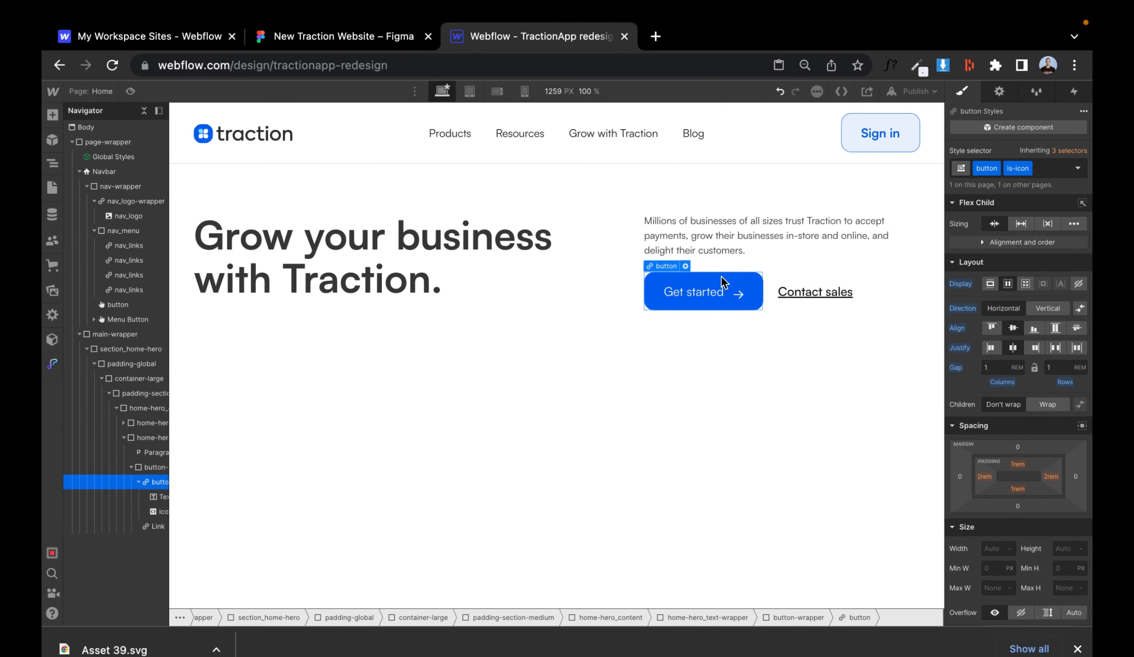
{"action": "left_click", "coordinate": [695, 298]}
{"action": "left_click", "coordinate": [739, 294]}
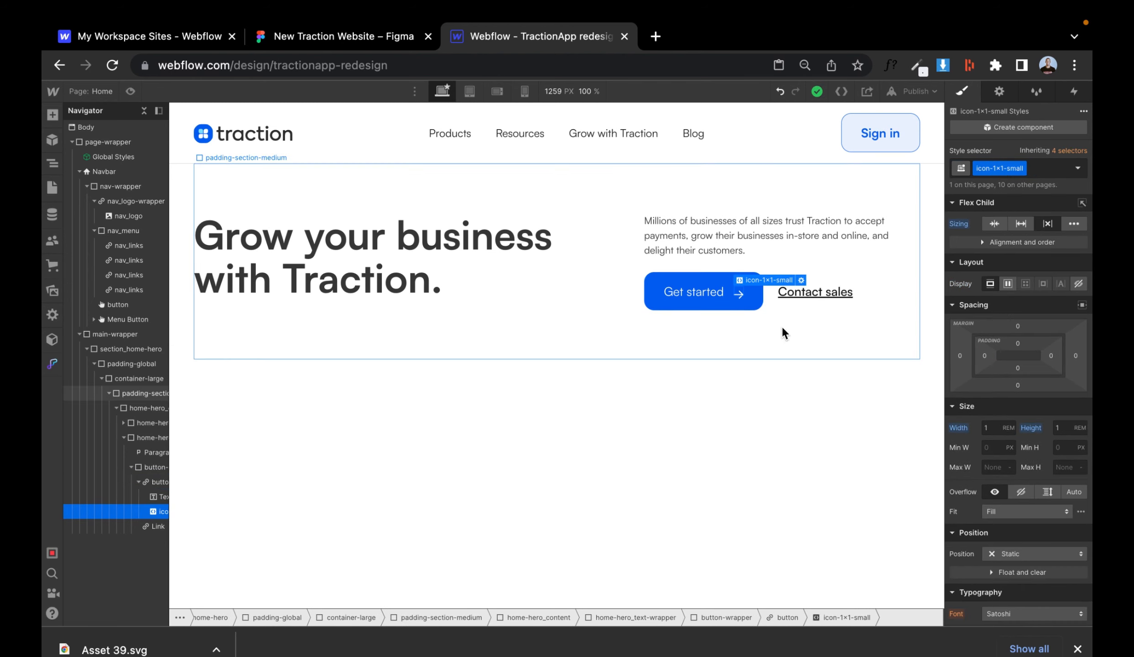
{"action": "left_click", "coordinate": [987, 427]}
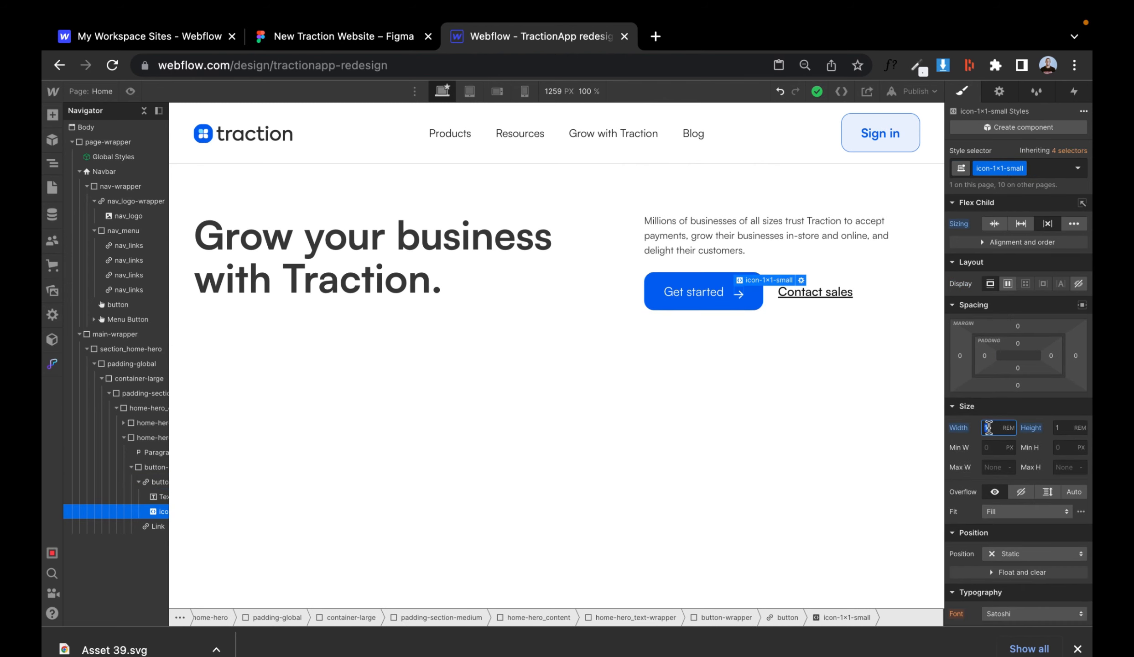
{"action": "left_click", "coordinate": [958, 427], "text": "alt"}
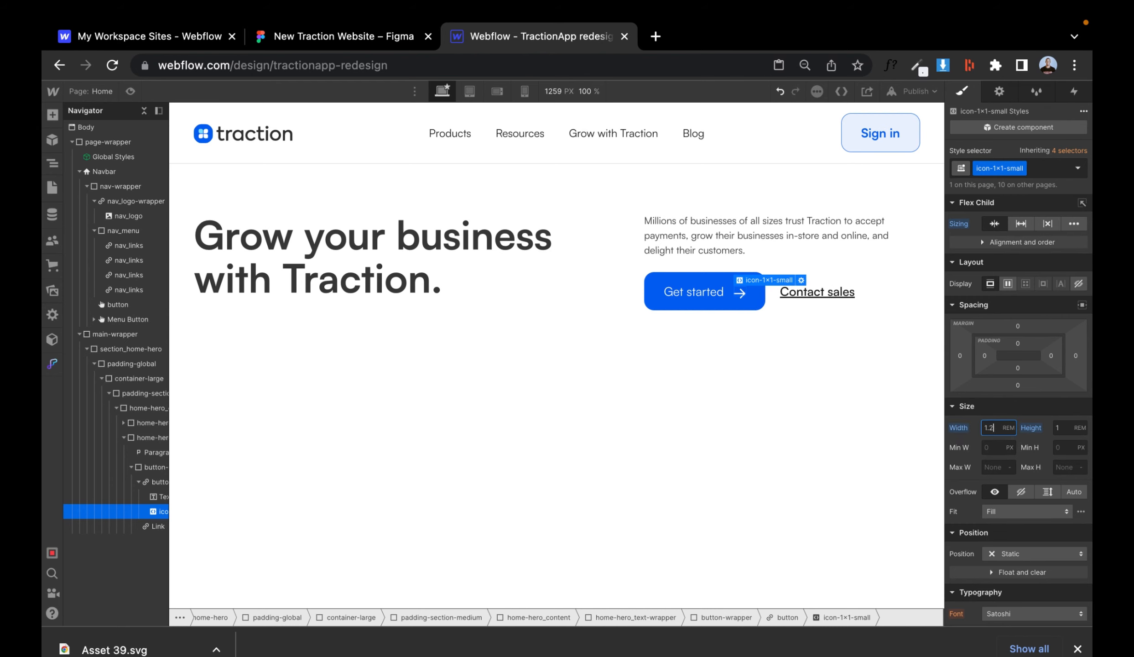
- Preview the page and inspect the hero section in the Figma design
{"action": "left_click", "coordinate": [130, 91]}
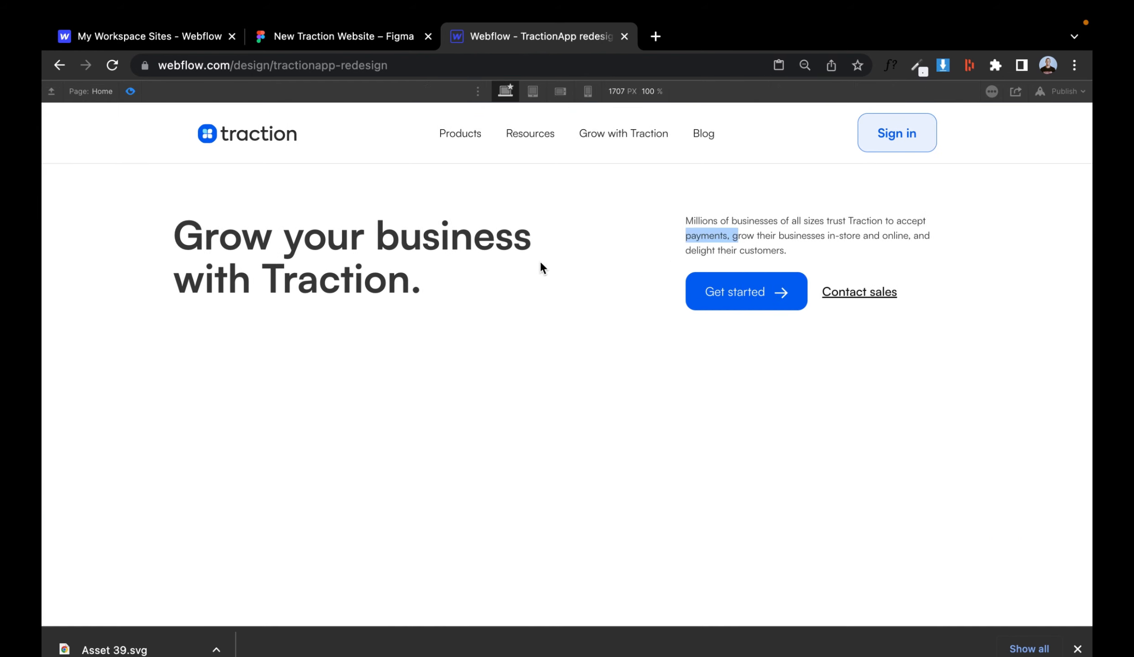
{"action": "left_click", "coordinate": [366, 46]}
{"action": "scroll", "coordinate": [430, 285], "scroll_direction": "down", "scroll_amount": 5}
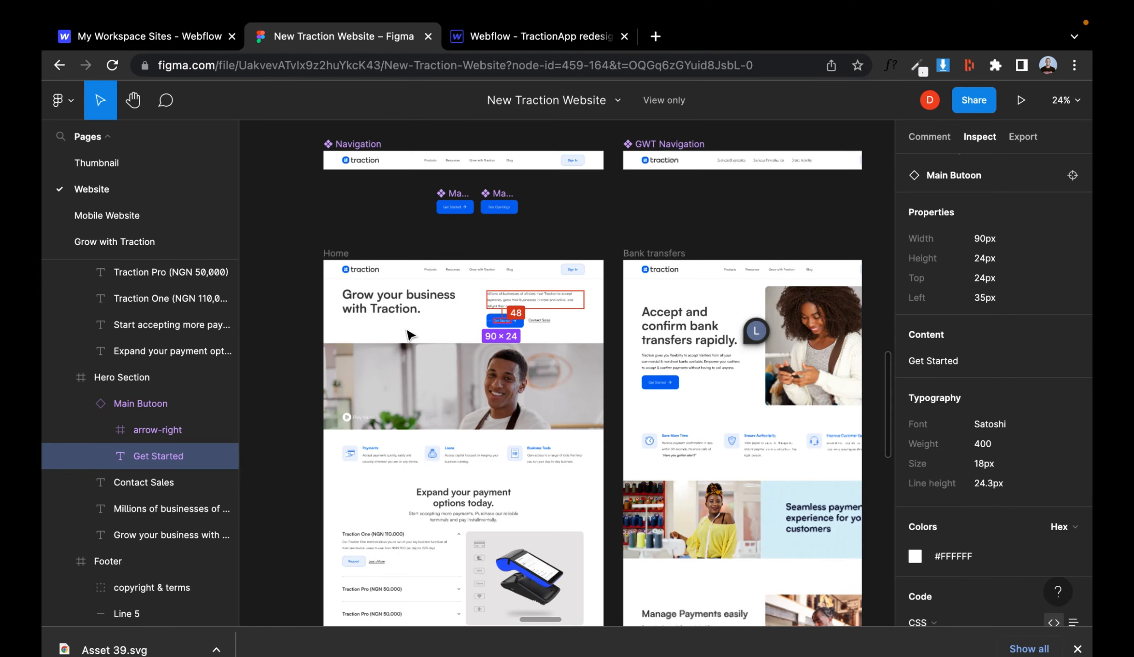
{"action": "left_click", "coordinate": [449, 345]}
{"action": "scroll", "coordinate": [438, 329], "scroll_direction": "up", "scroll_amount": 3}
{"action": "left_click", "coordinate": [593, 183]}
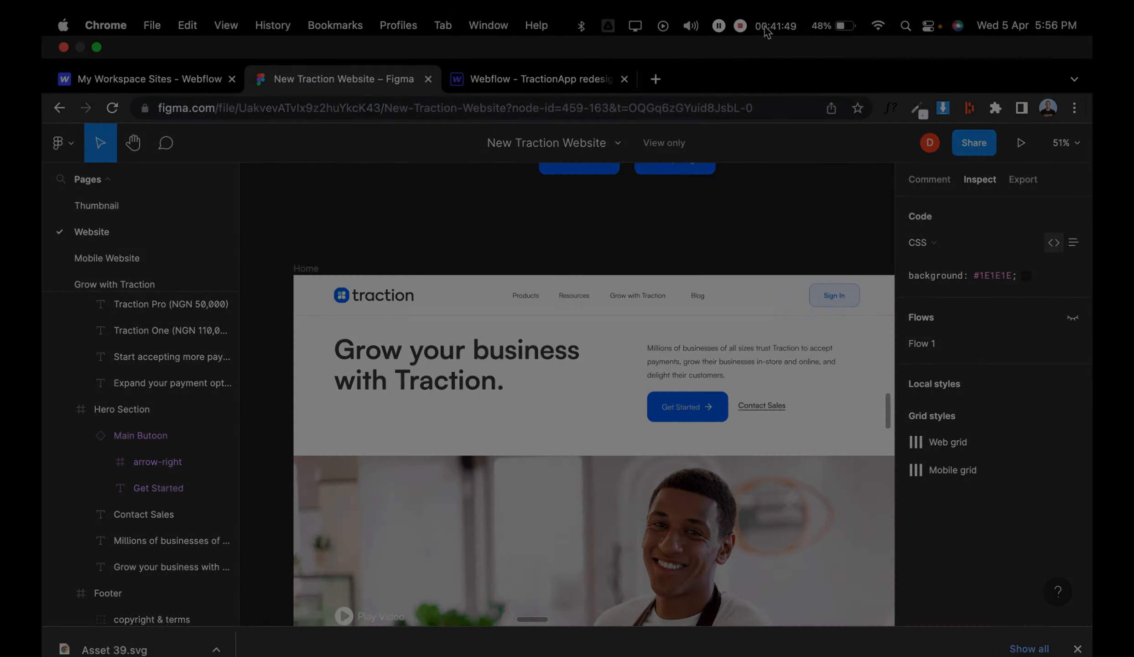